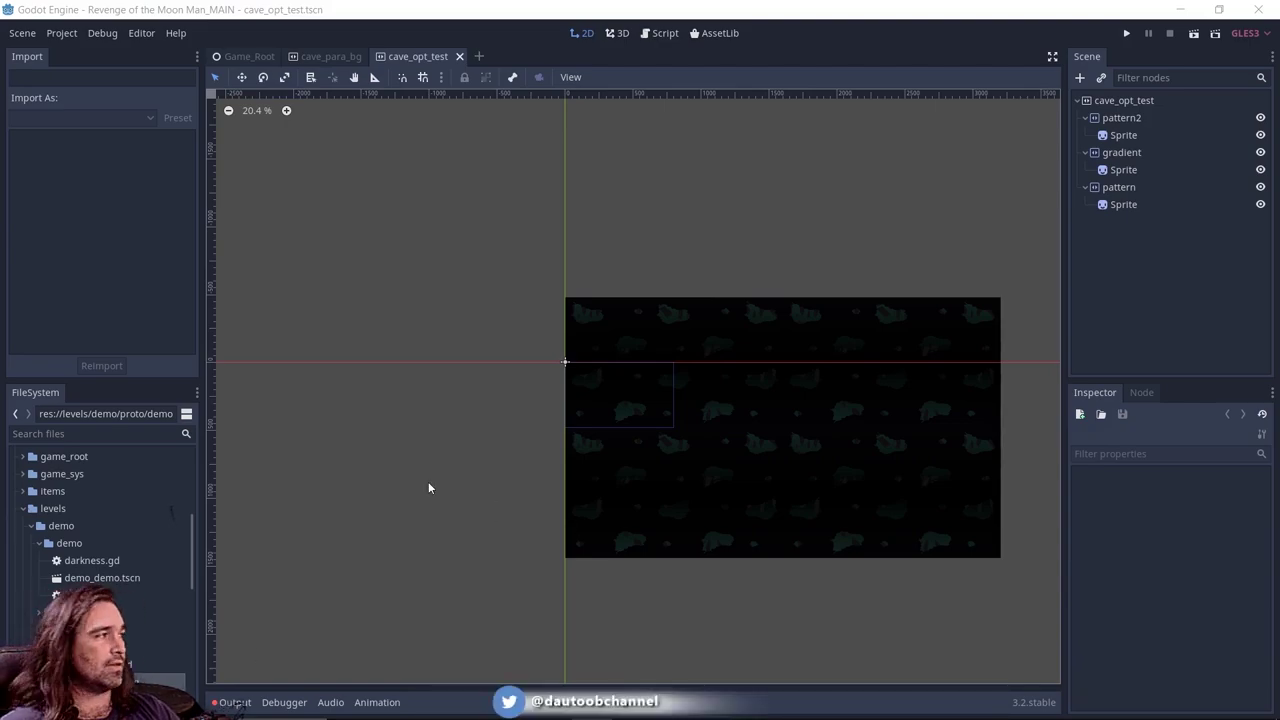
Step: Look over the tiled cave pattern, the cave_opt_test root, the pattern2 layer and its Sprite
{"action": "middle_click_drag", "start_coordinate": [448, 443], "coordinate": [463, 428]}
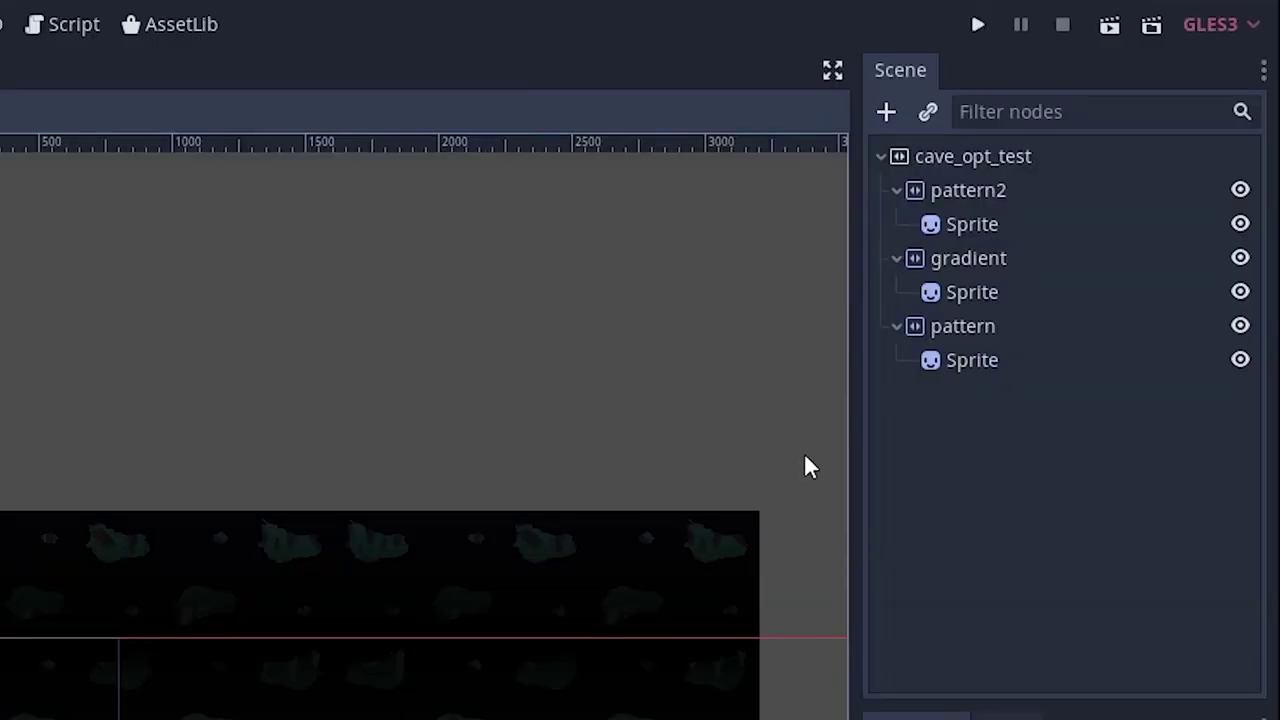
{"action": "left_click", "coordinate": [984, 161]}
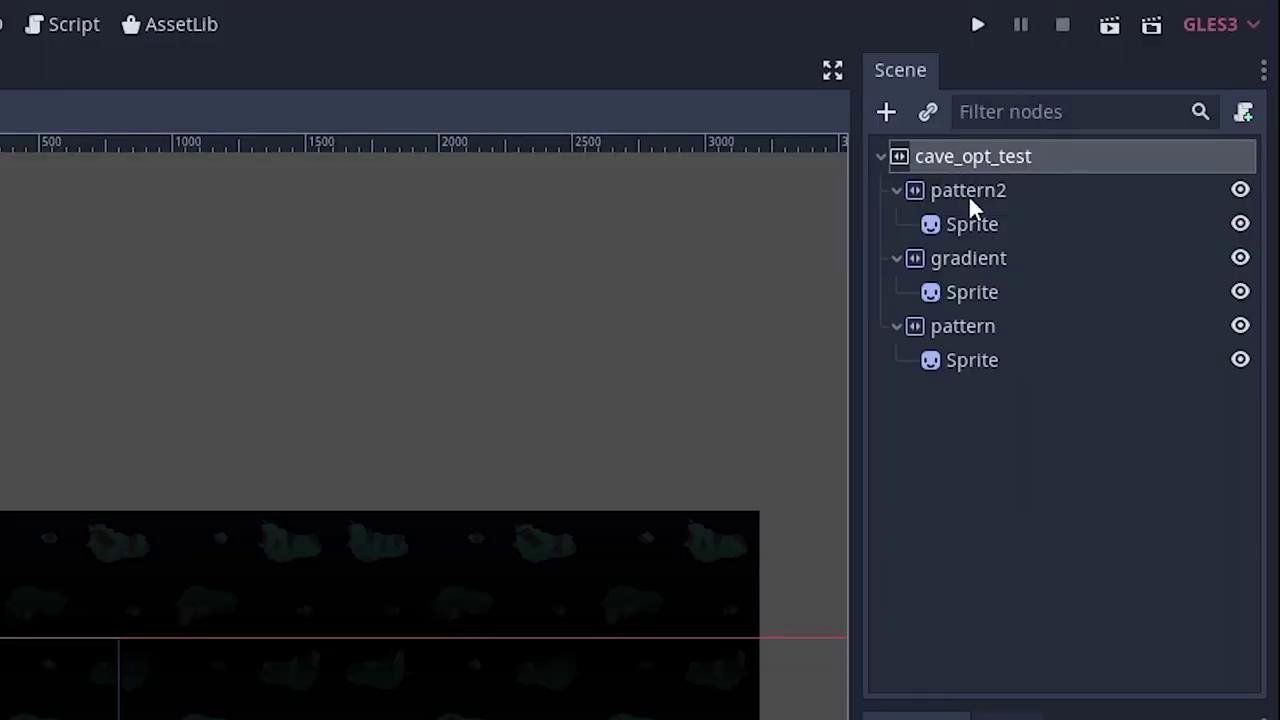
{"action": "left_click", "coordinate": [968, 194]}
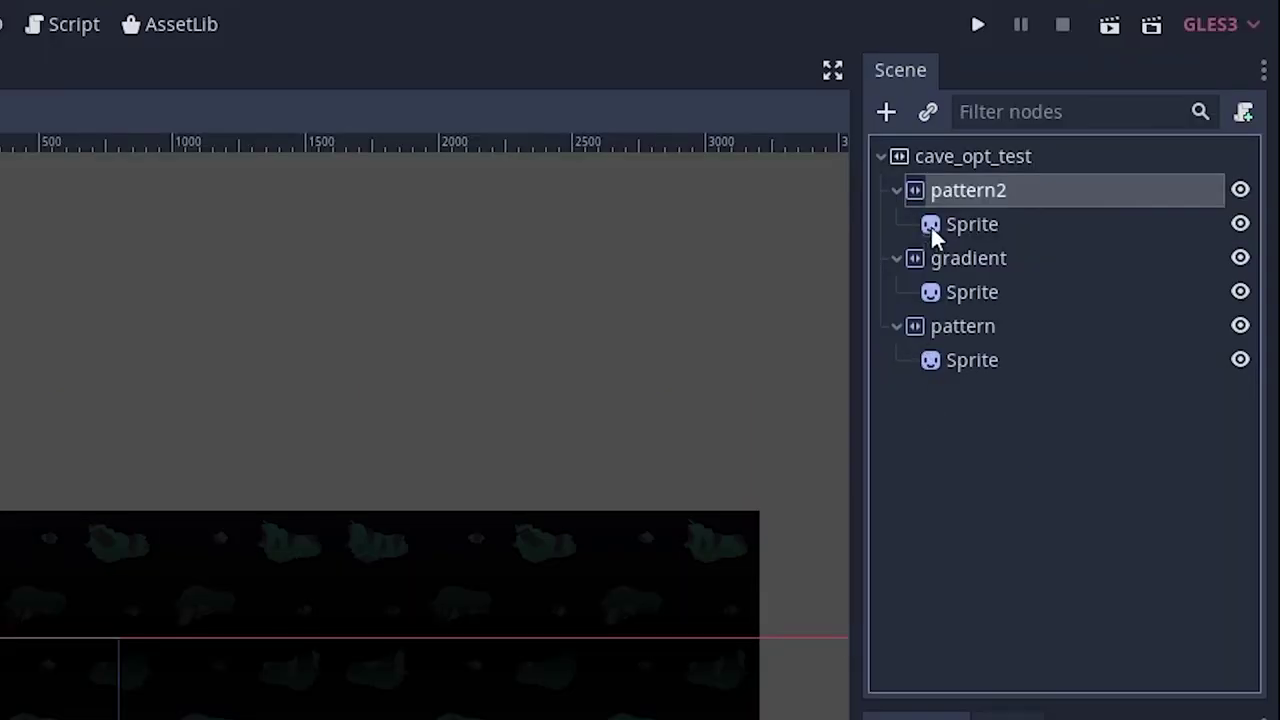
{"action": "left_click", "coordinate": [955, 222]}
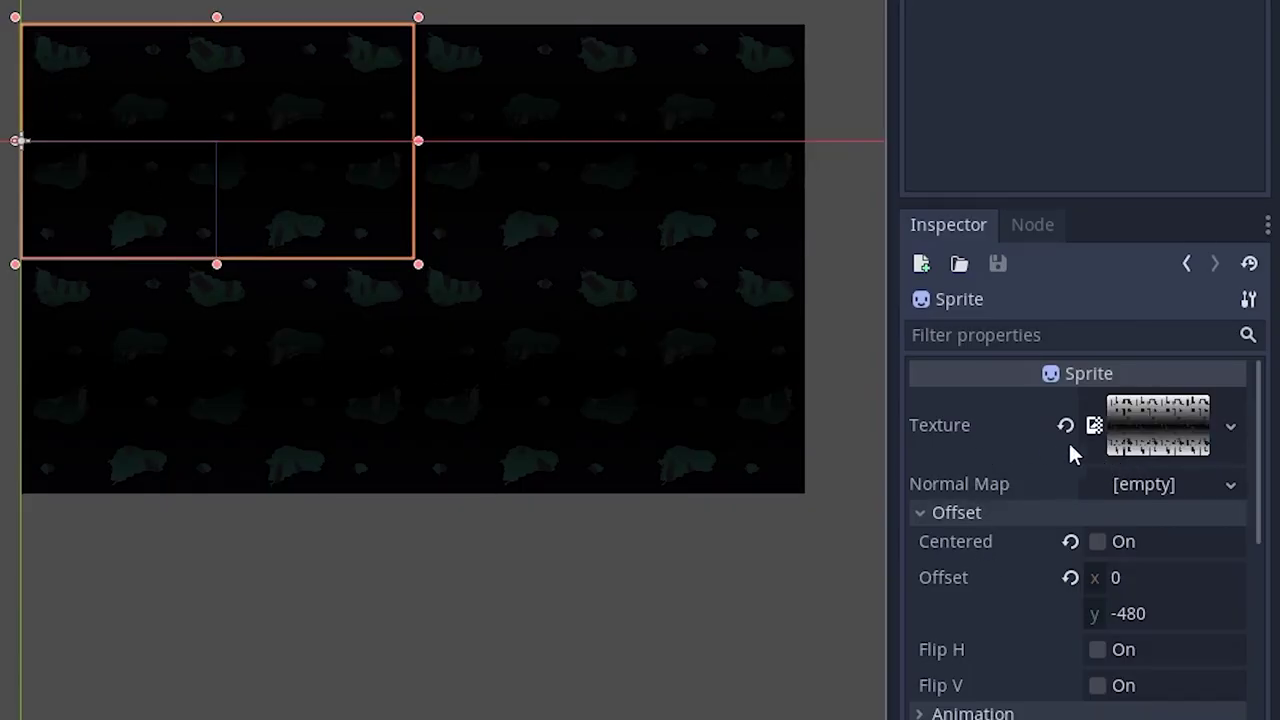
Step: Select the pattern layer's Sprite and enlarge its 1600x960 cave_pattern_2_grad.PNG texture preview
{"action": "scroll", "coordinate": [1115, 602], "scroll_direction": "down", "scroll_amount": 5}
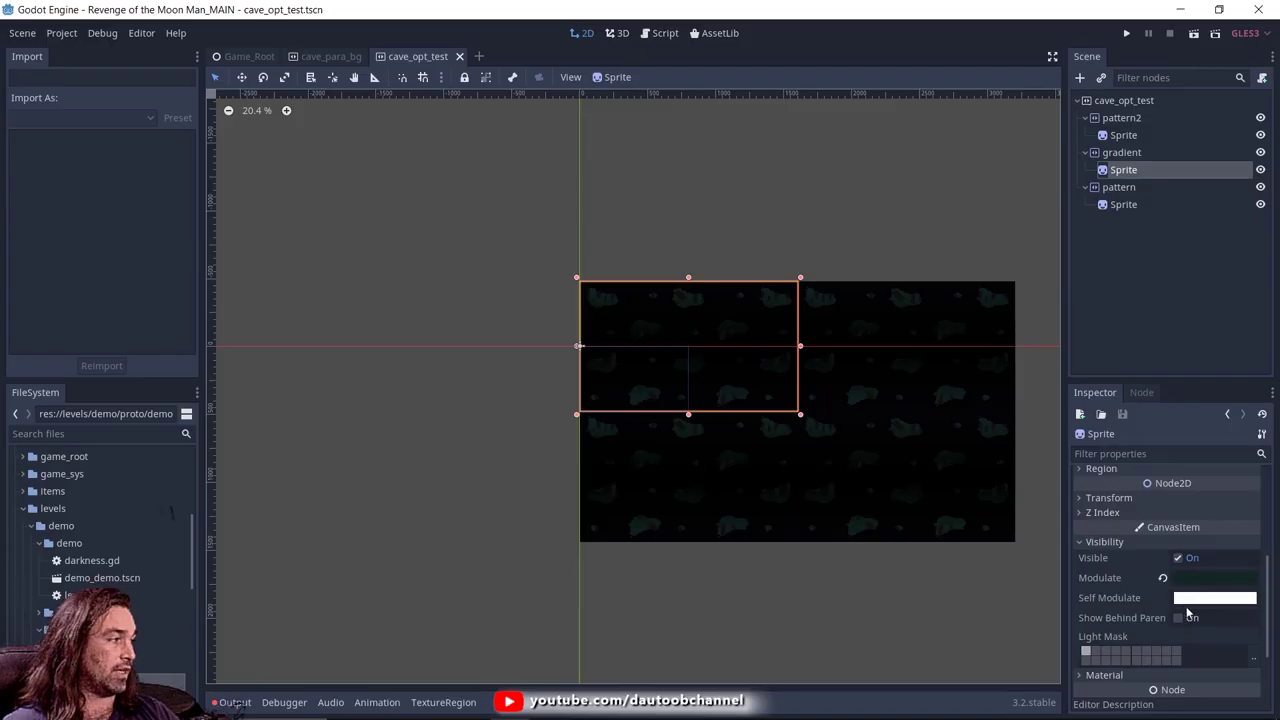
{"action": "left_click", "coordinate": [1124, 206]}
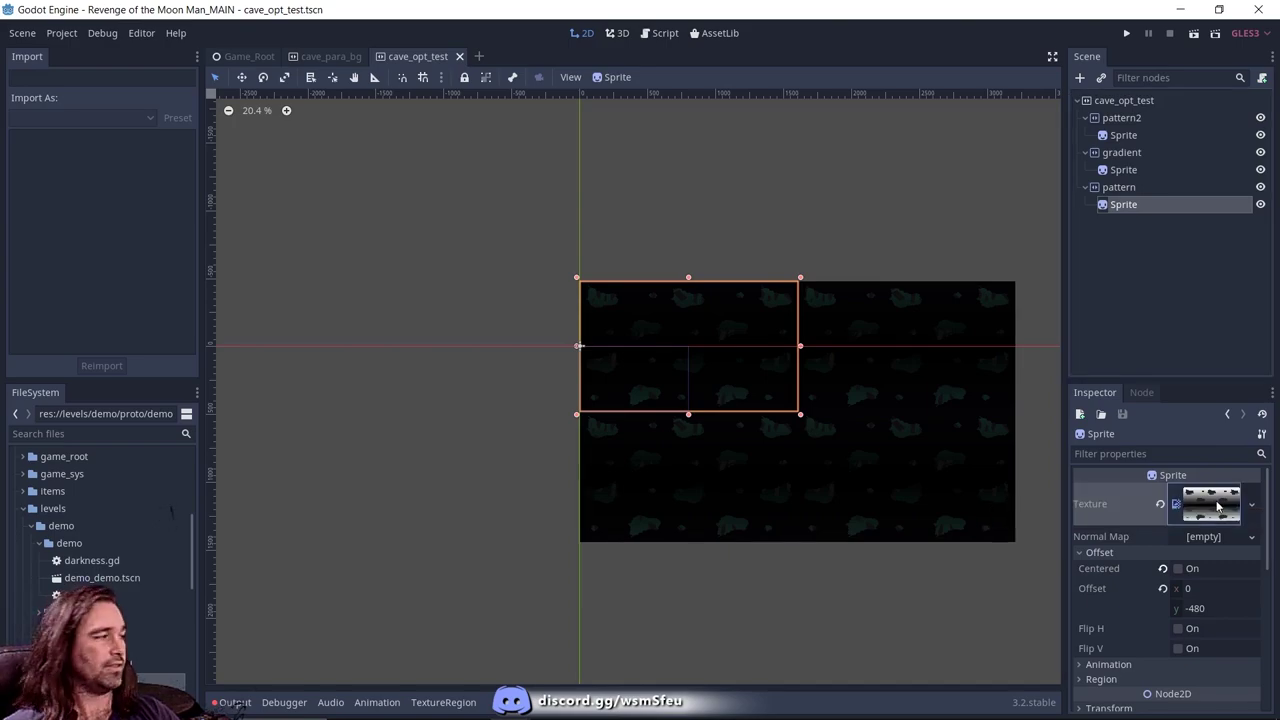
{"action": "left_click", "coordinate": [1214, 498]}
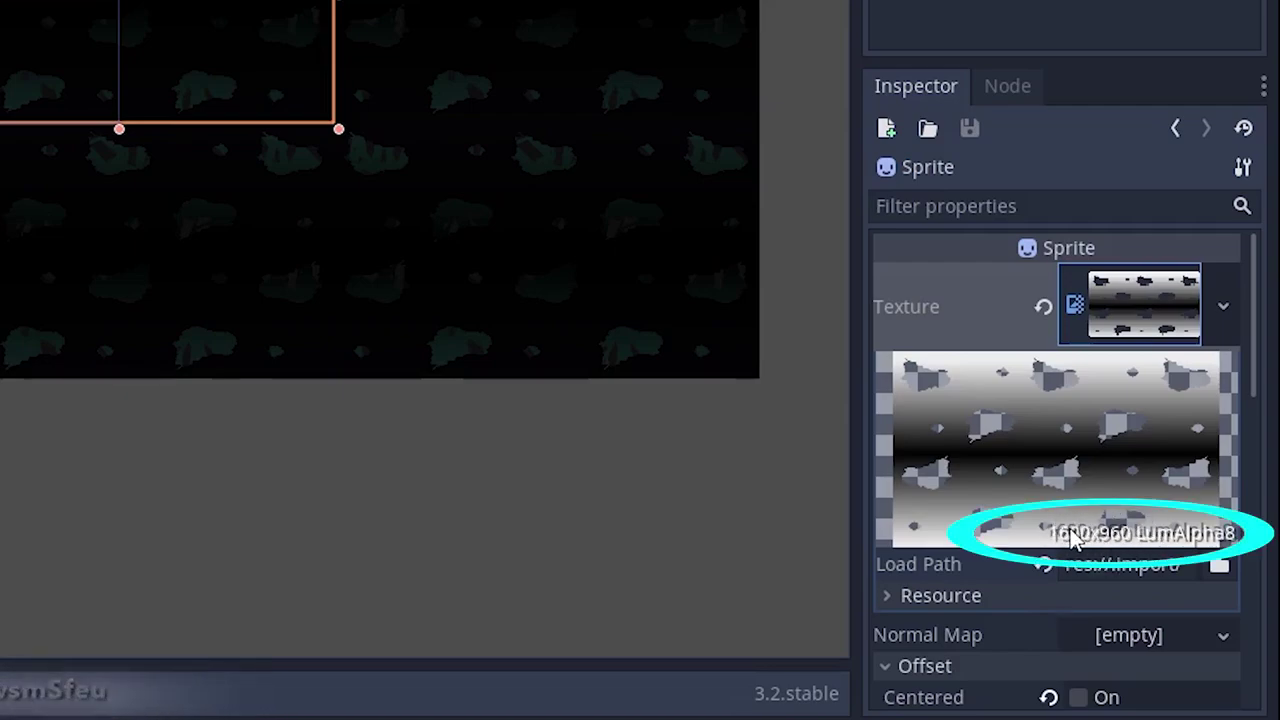
{"action": "left_click", "coordinate": [63, 32]}
{"action": "left_click", "coordinate": [86, 51]}
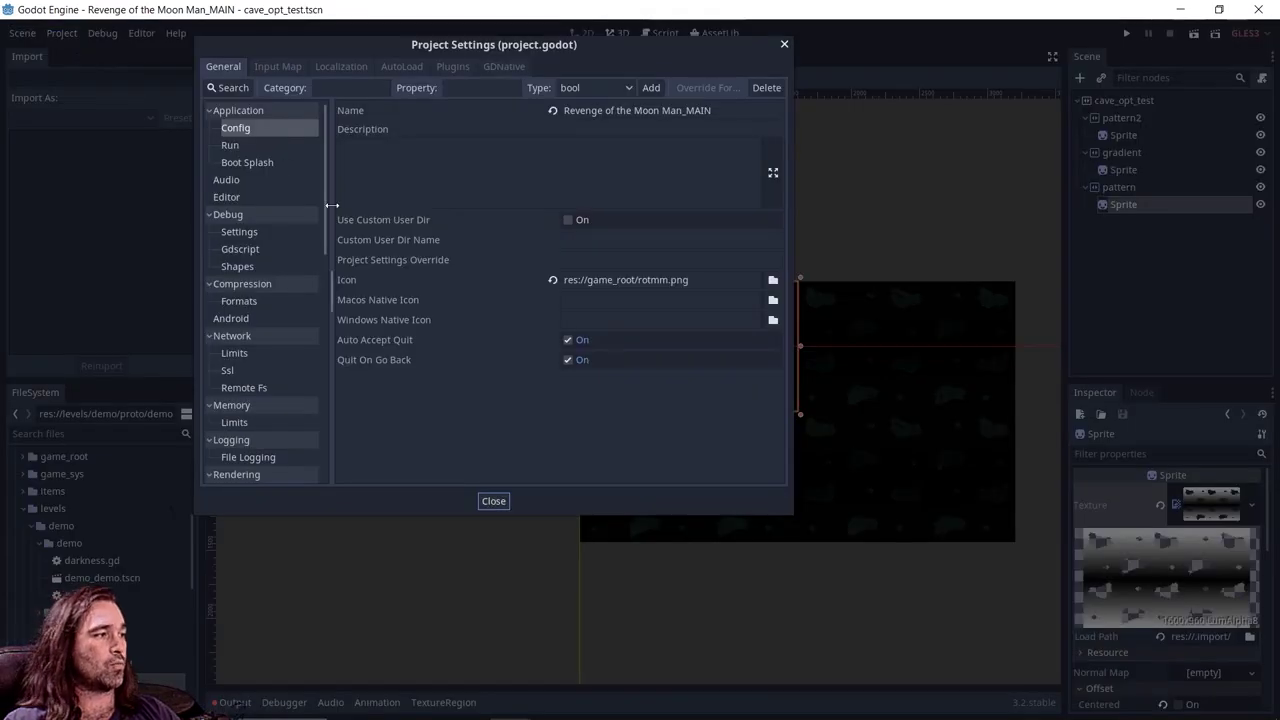
{"action": "left_click", "coordinate": [244, 250]}
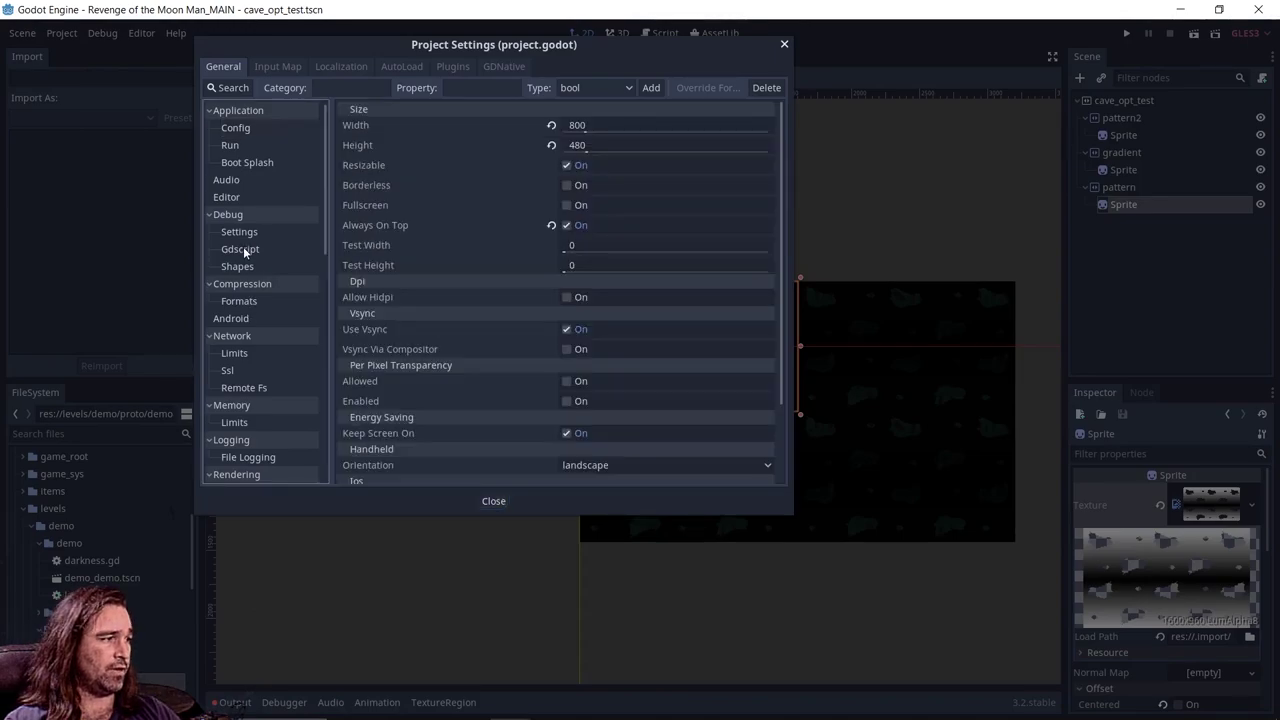
{"action": "scroll", "coordinate": [244, 252], "scroll_direction": "down", "scroll_amount": 5}
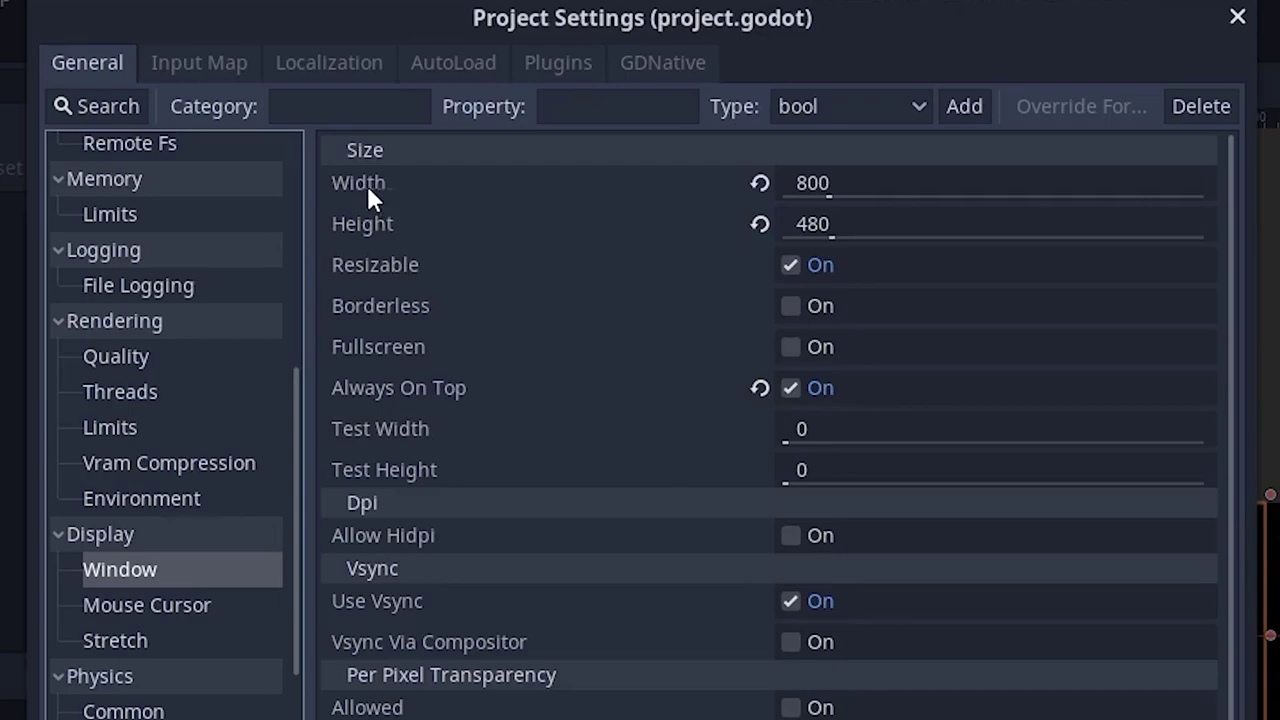
{"action": "mouse_move", "coordinate": [617, 229]}
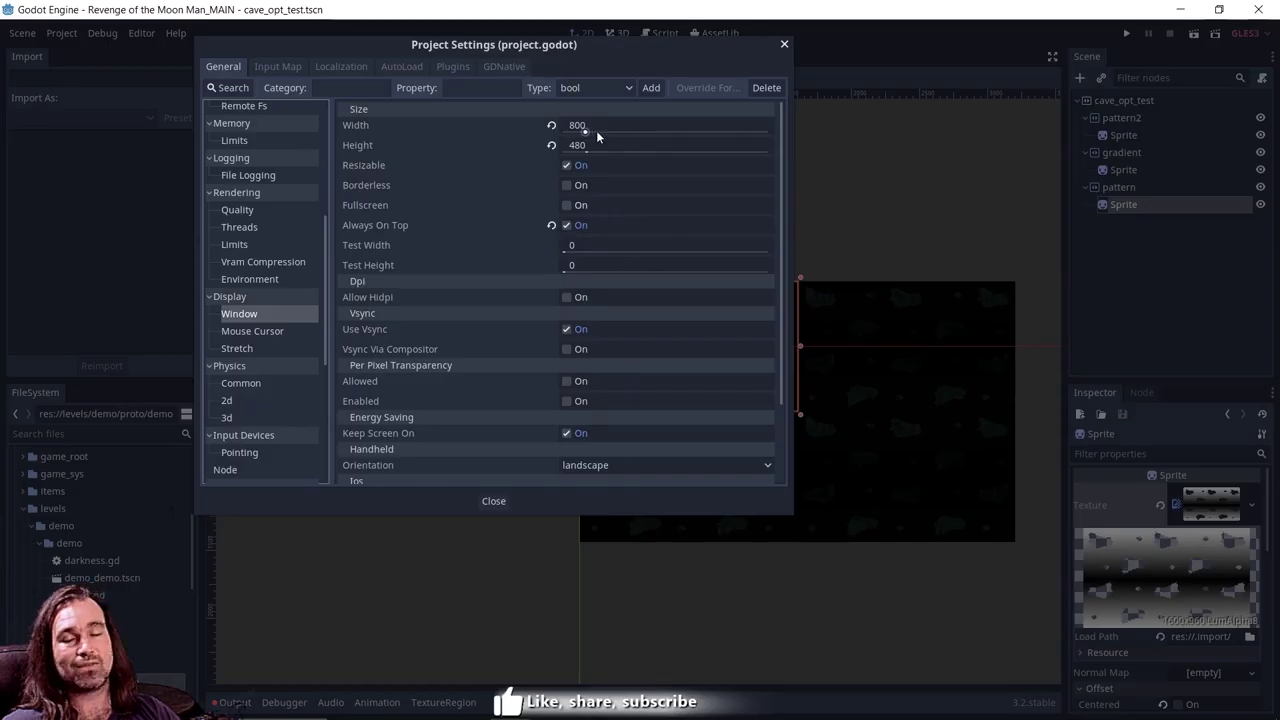
{"action": "left_click", "coordinate": [1213, 595]}
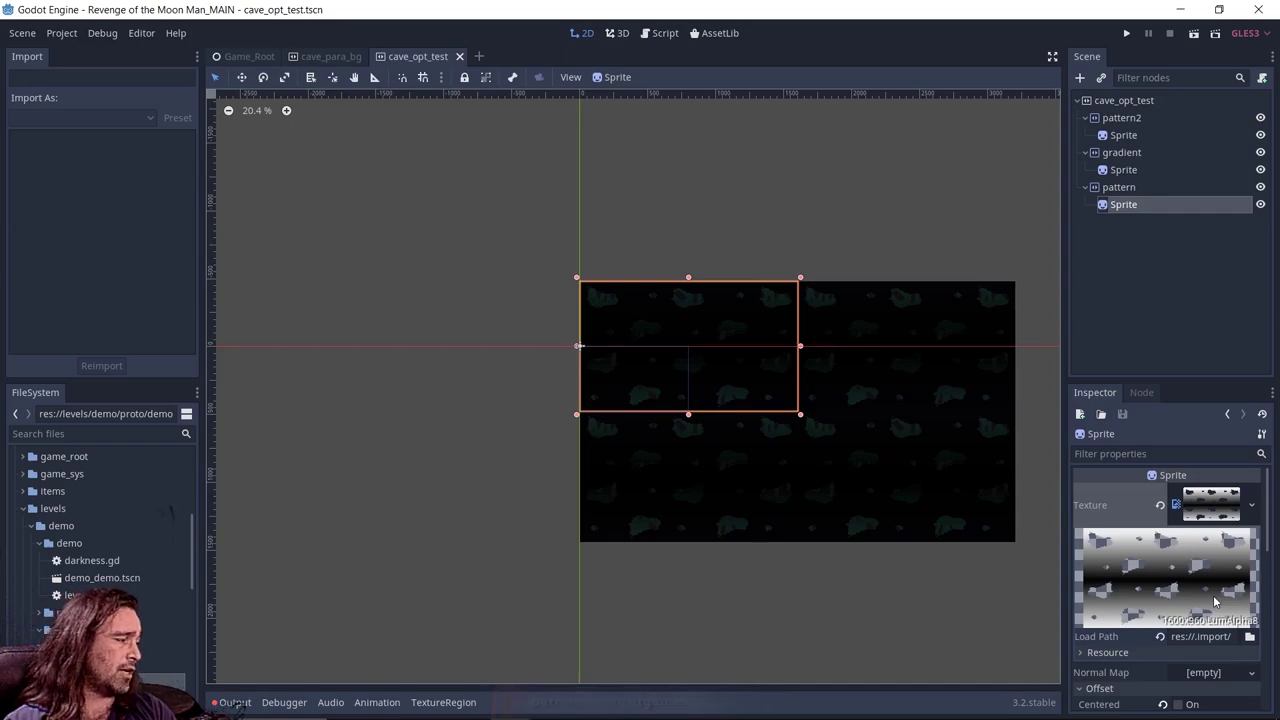
Step: Create a new scene with a ParallaxBackground root node
{"action": "left_click", "coordinate": [478, 56]}
{"action": "left_click", "coordinate": [1079, 77]}
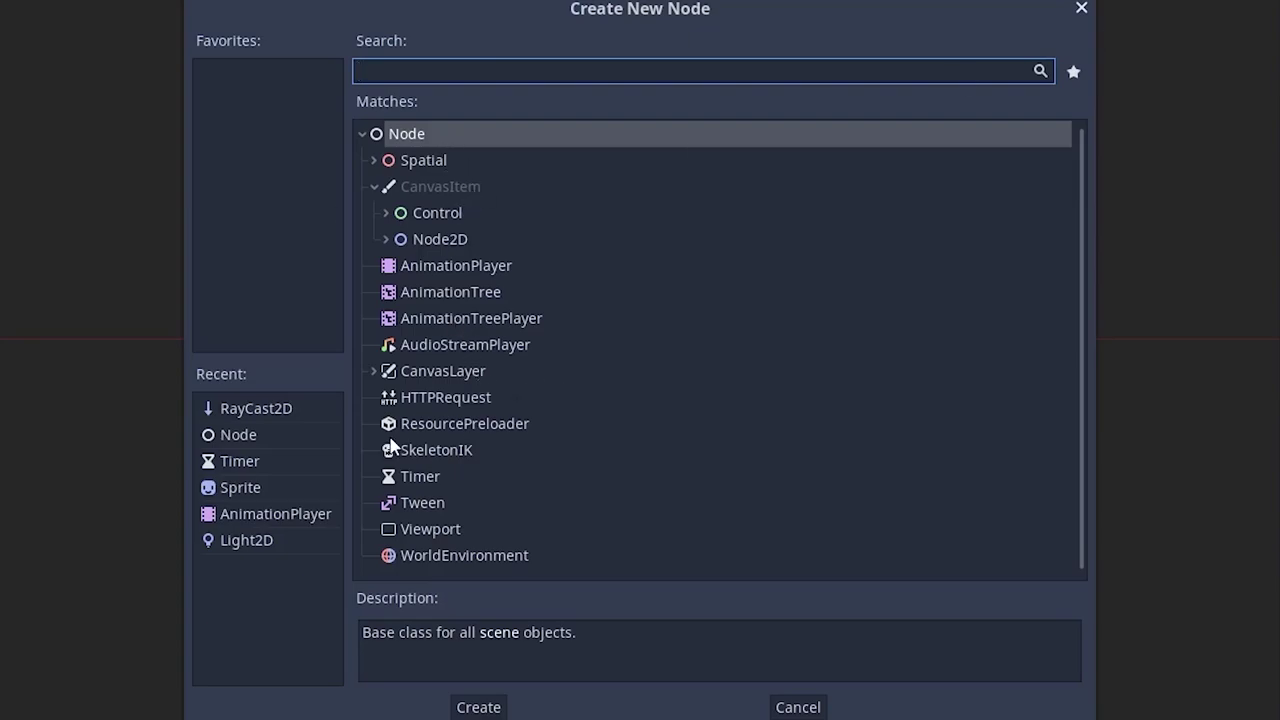
{"action": "type", "text": "parr"}
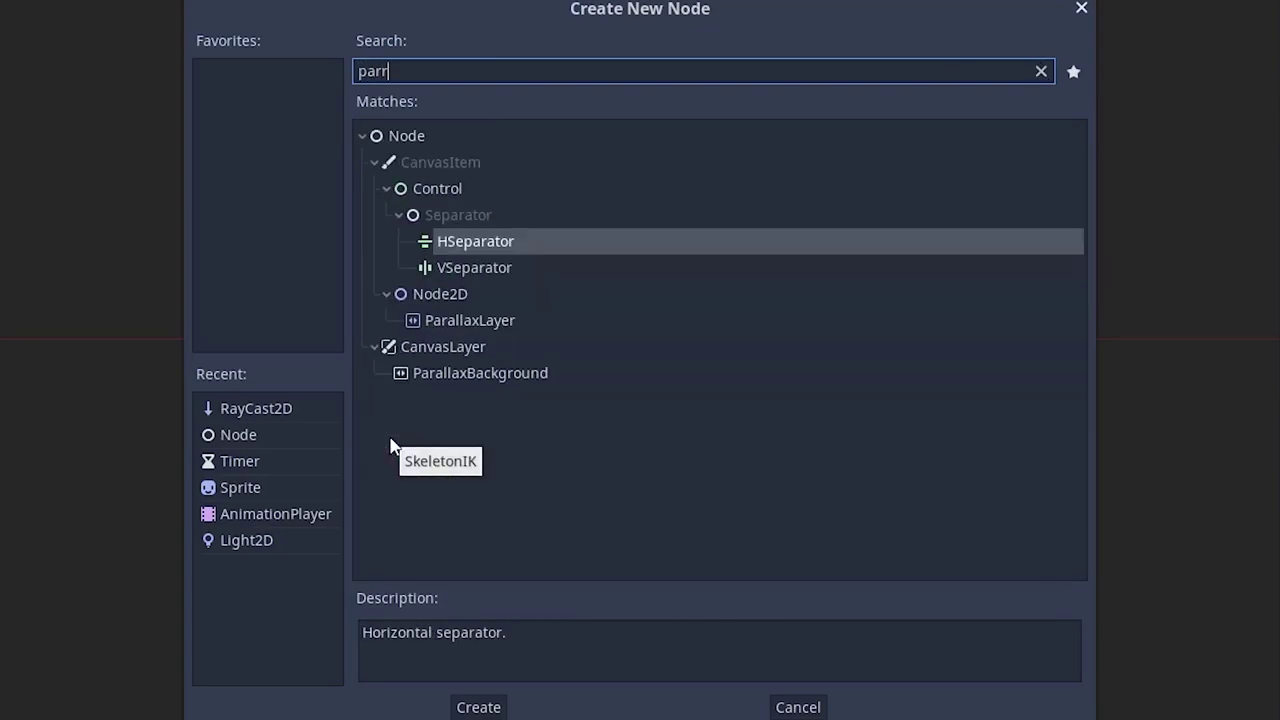
{"action": "left_click", "coordinate": [470, 374]}
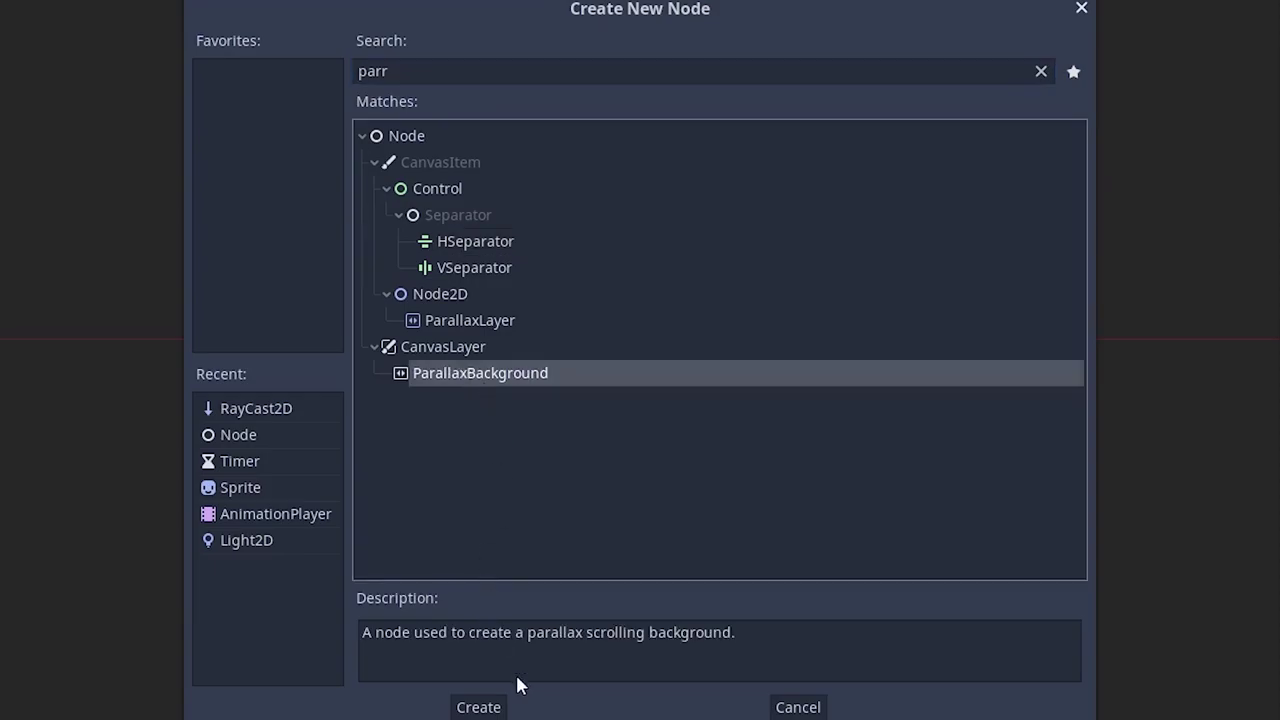
{"action": "left_click", "coordinate": [478, 707]}
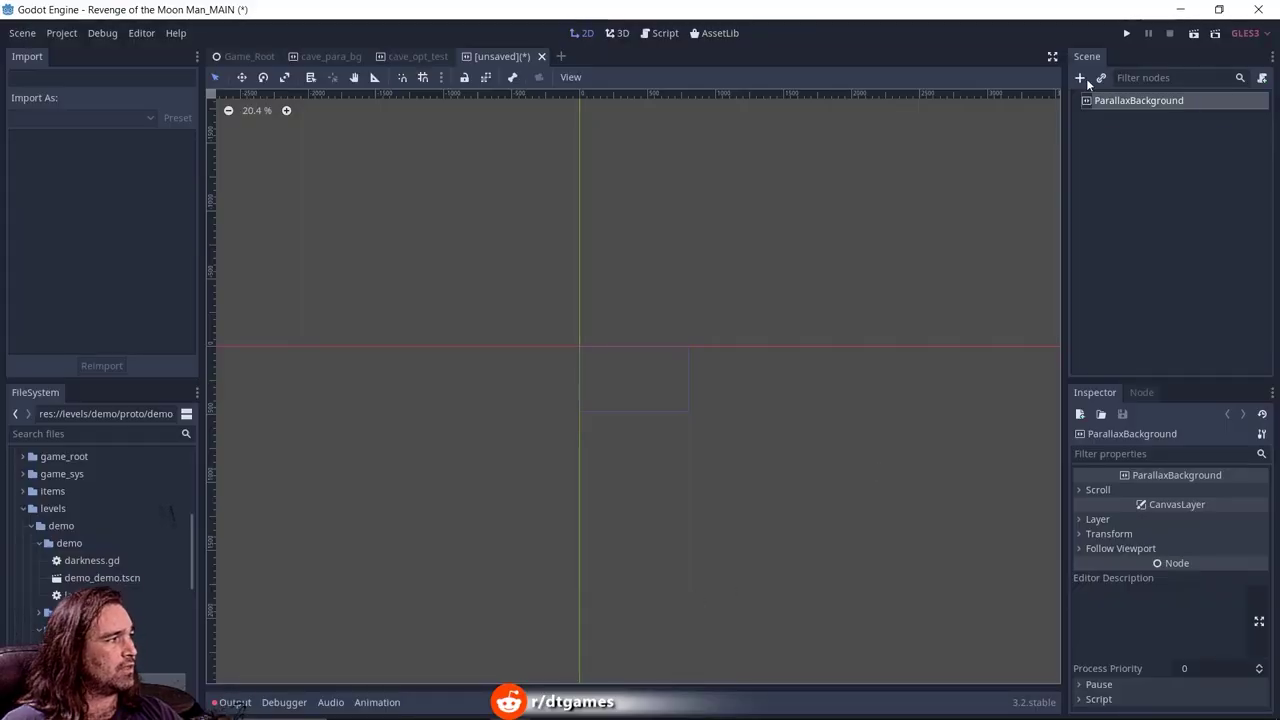
Step: Add a ParallaxLayer as a child of ParallaxBackground
{"action": "left_click", "coordinate": [1084, 78]}
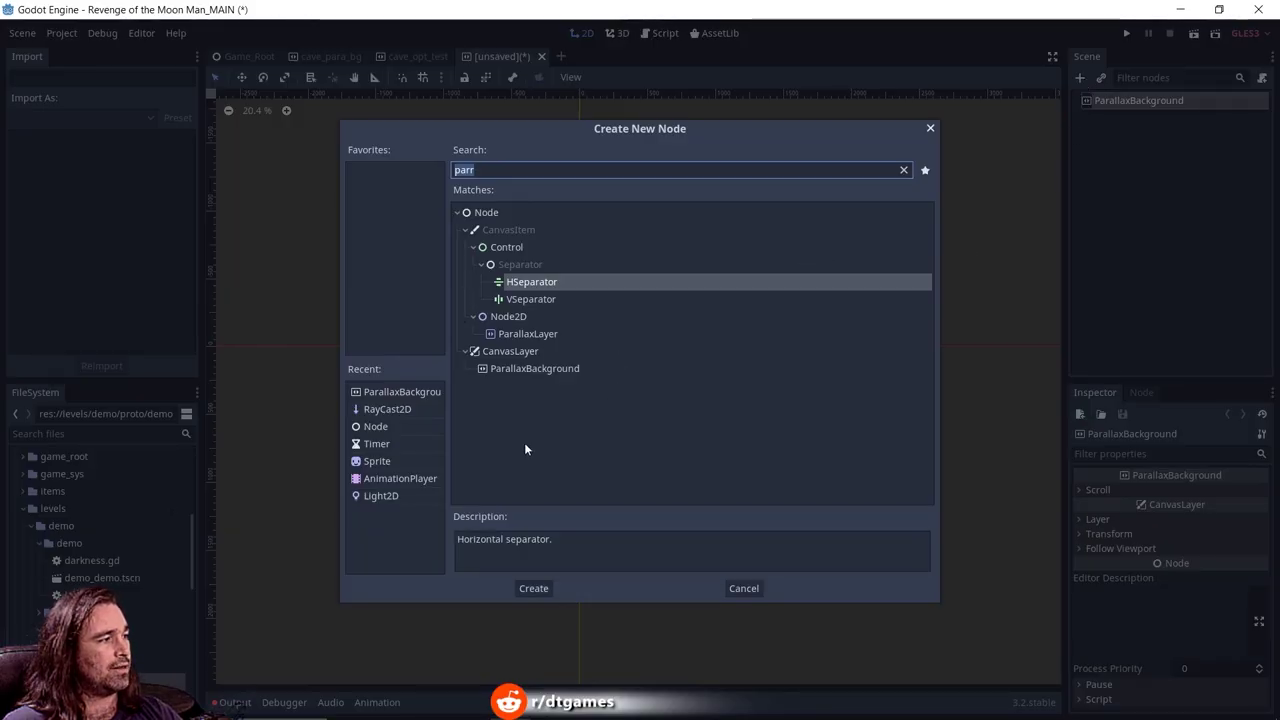
{"action": "type", "text": "parral"}
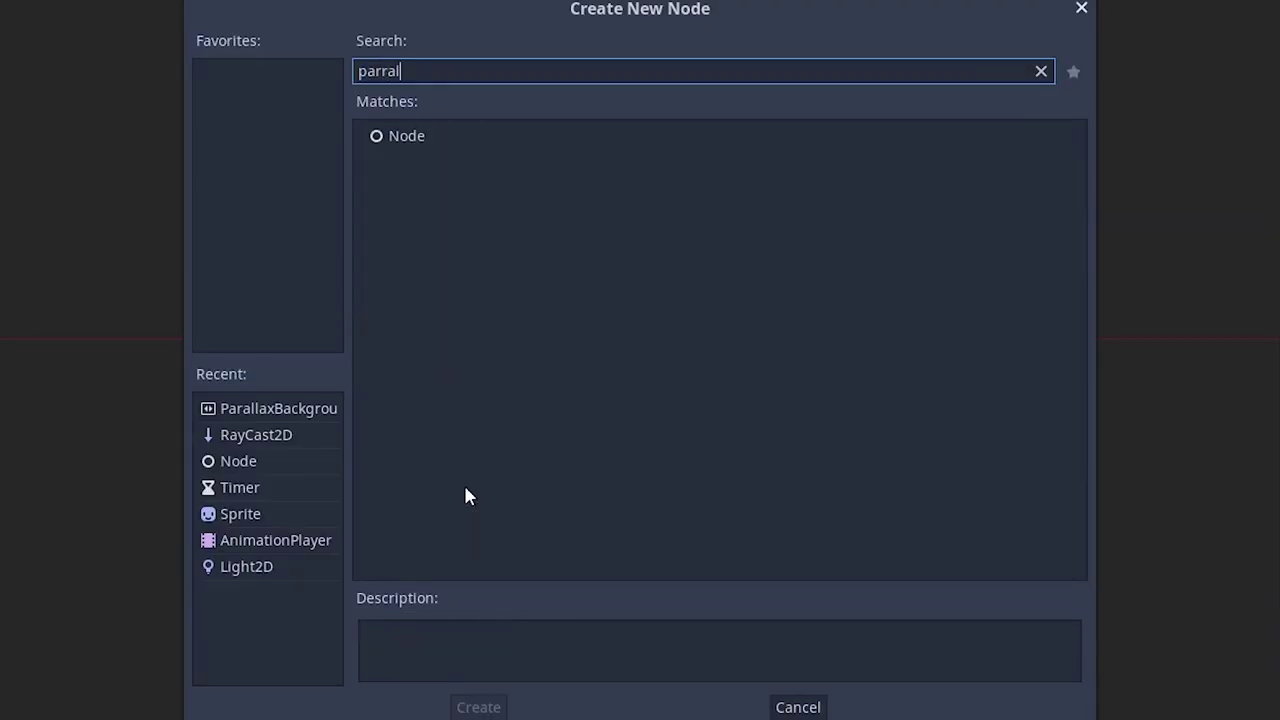
{"action": "key", "text": "BackSpace"}
{"action": "key", "text": "BackSpace"}
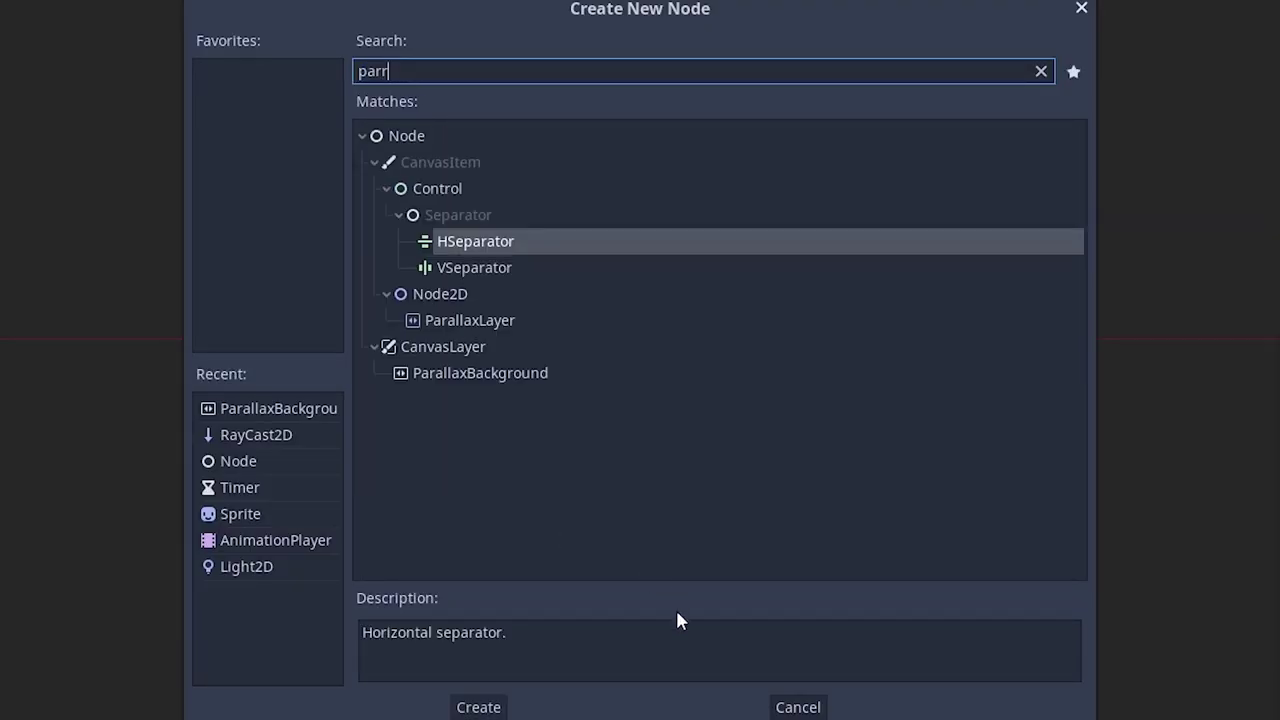
{"action": "left_click", "coordinate": [526, 322]}
{"action": "left_click", "coordinate": [490, 706]}
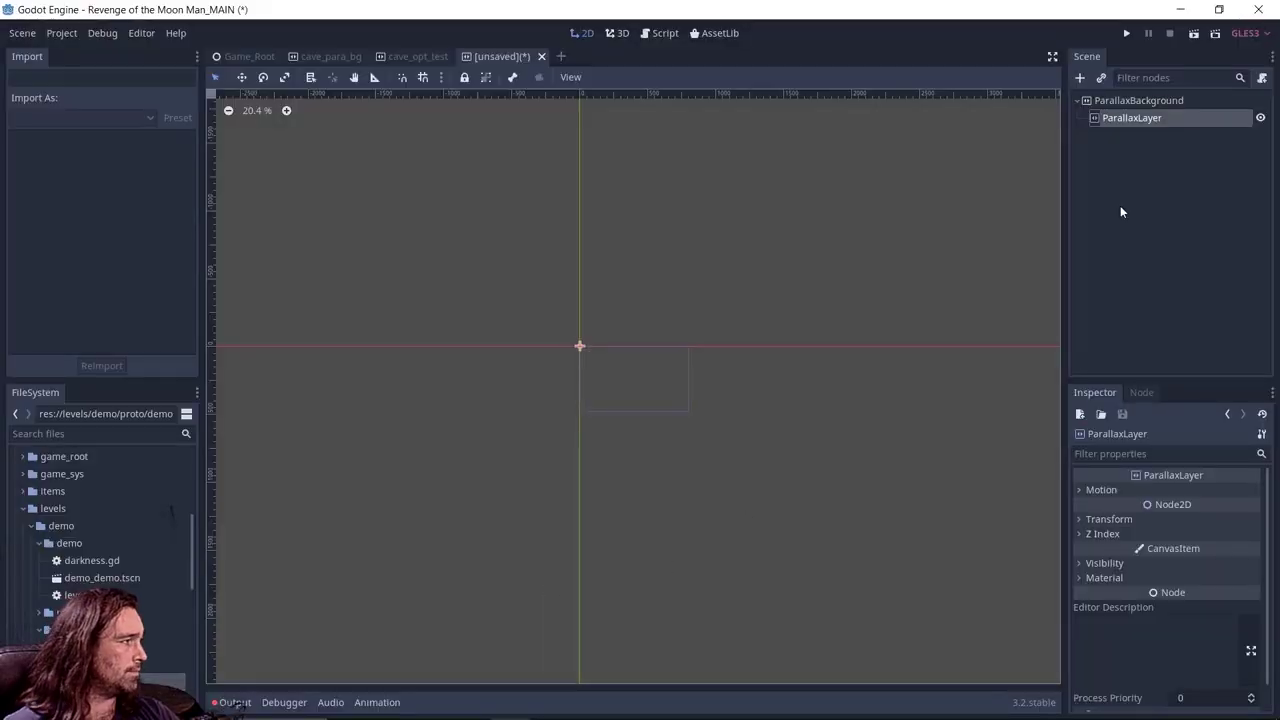
Step: Add a Sprite inside the ParallaxLayer
{"action": "left_click", "coordinate": [1079, 79]}
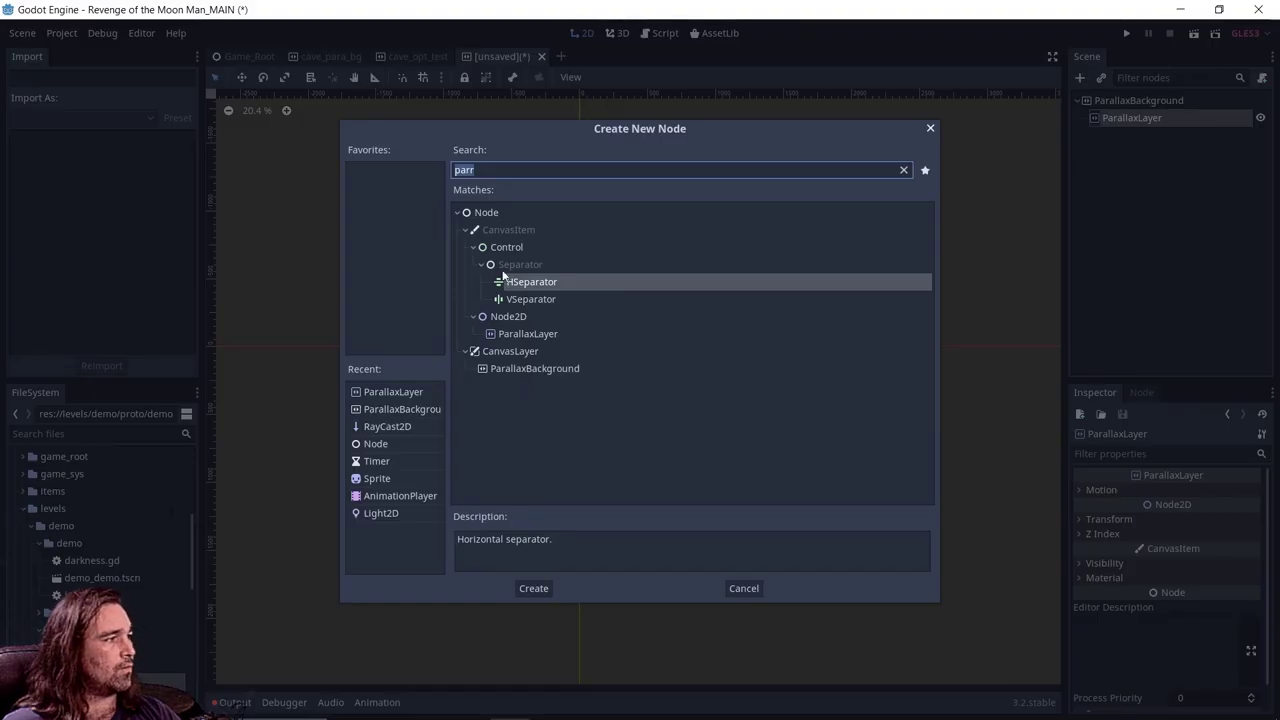
{"action": "left_click", "coordinate": [378, 462]}
{"action": "left_click", "coordinate": [377, 478]}
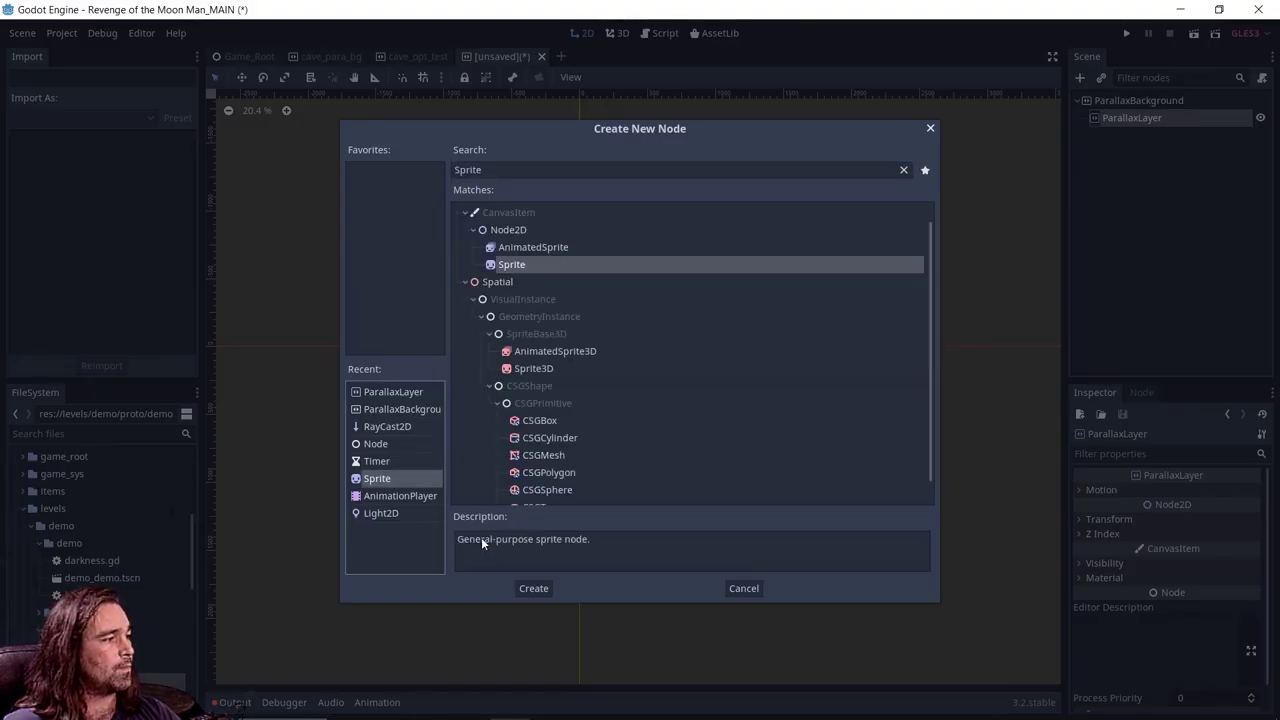
{"action": "left_click", "coordinate": [540, 589]}
Step: Give the new Sprite the dark cave pattern texture and turn off Offset > Centered
{"action": "left_click", "coordinate": [1111, 134]}
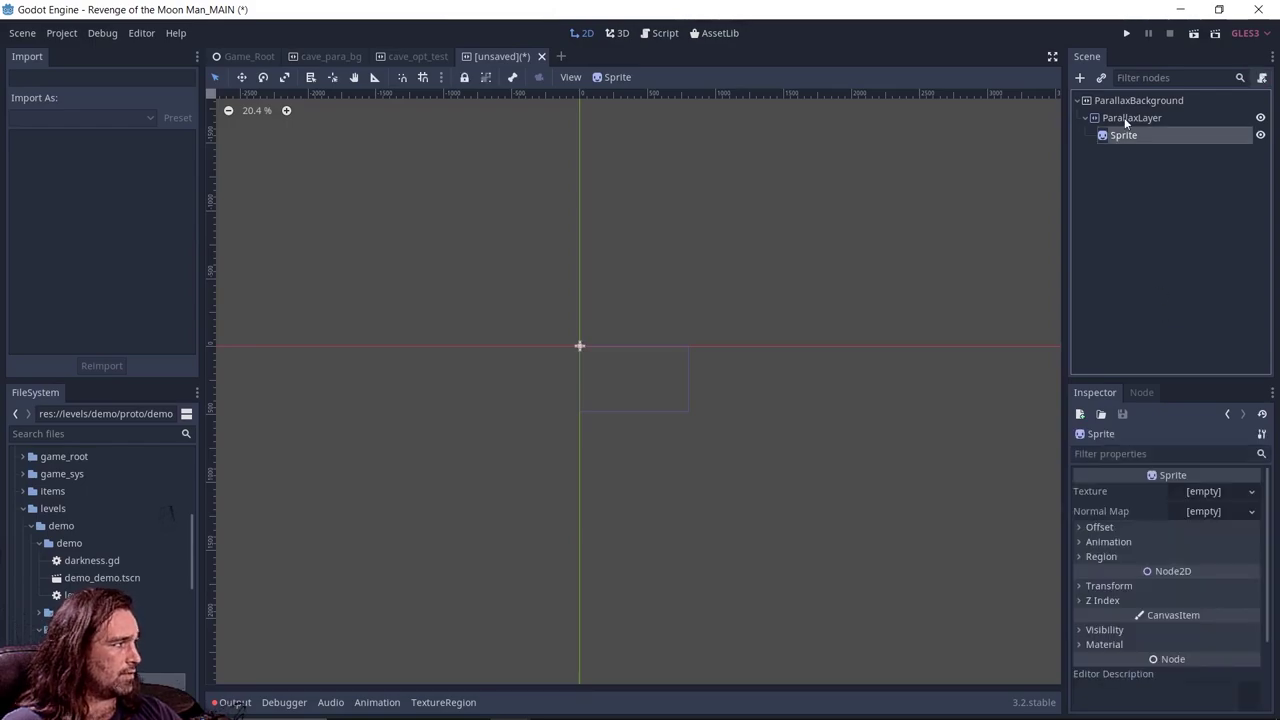
{"action": "left_click", "coordinate": [1124, 117]}
{"action": "left_click", "coordinate": [1121, 137]}
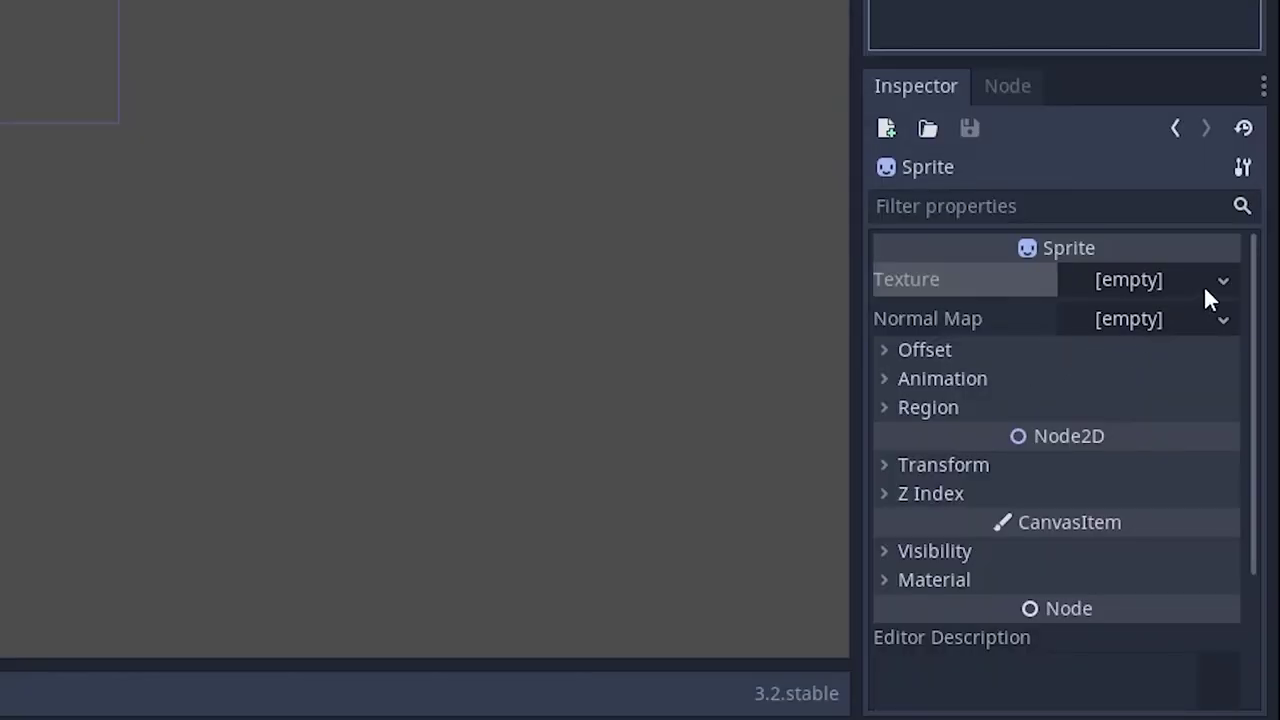
{"action": "left_click", "coordinate": [1173, 292]}
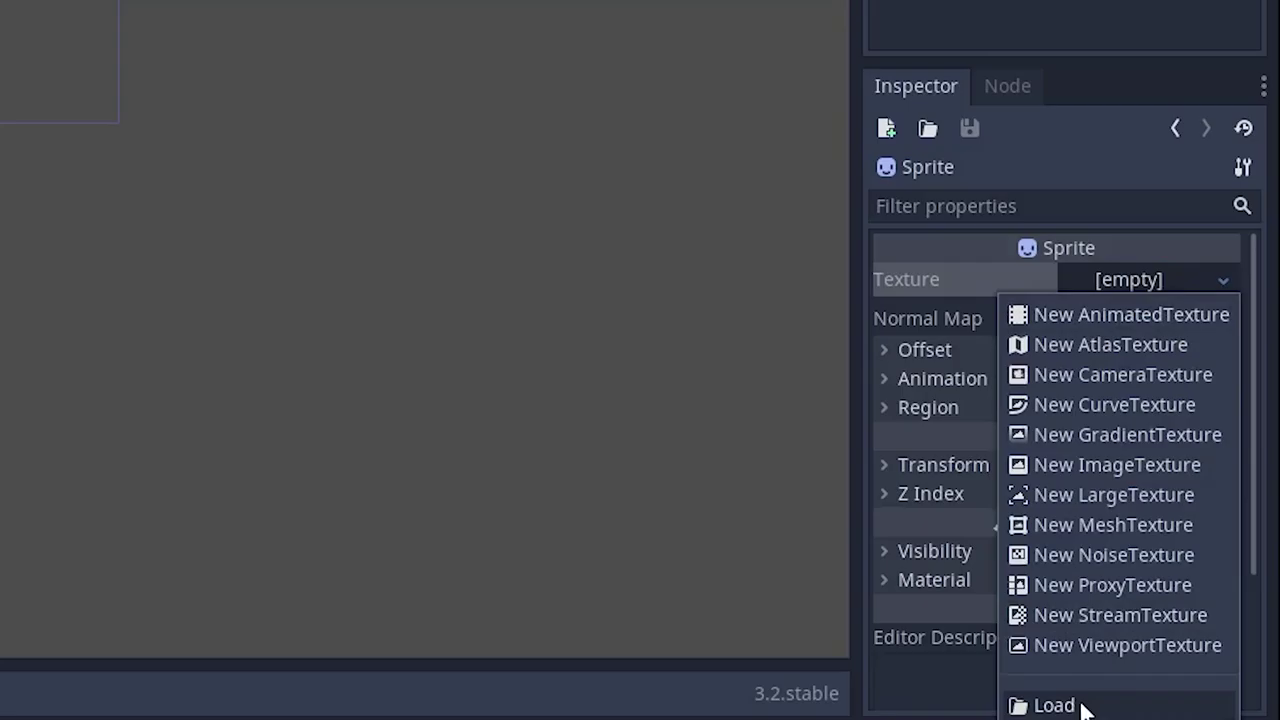
{"action": "left_click", "coordinate": [1083, 705]}
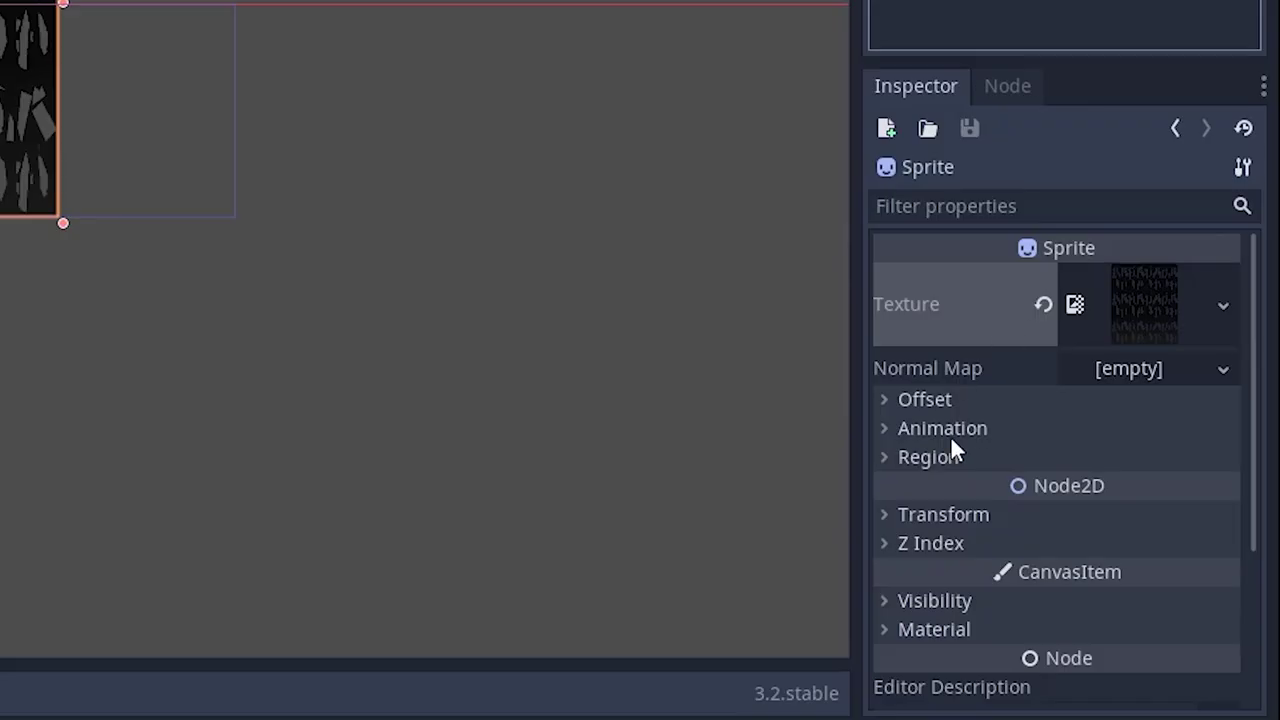
{"action": "left_click", "coordinate": [893, 403]}
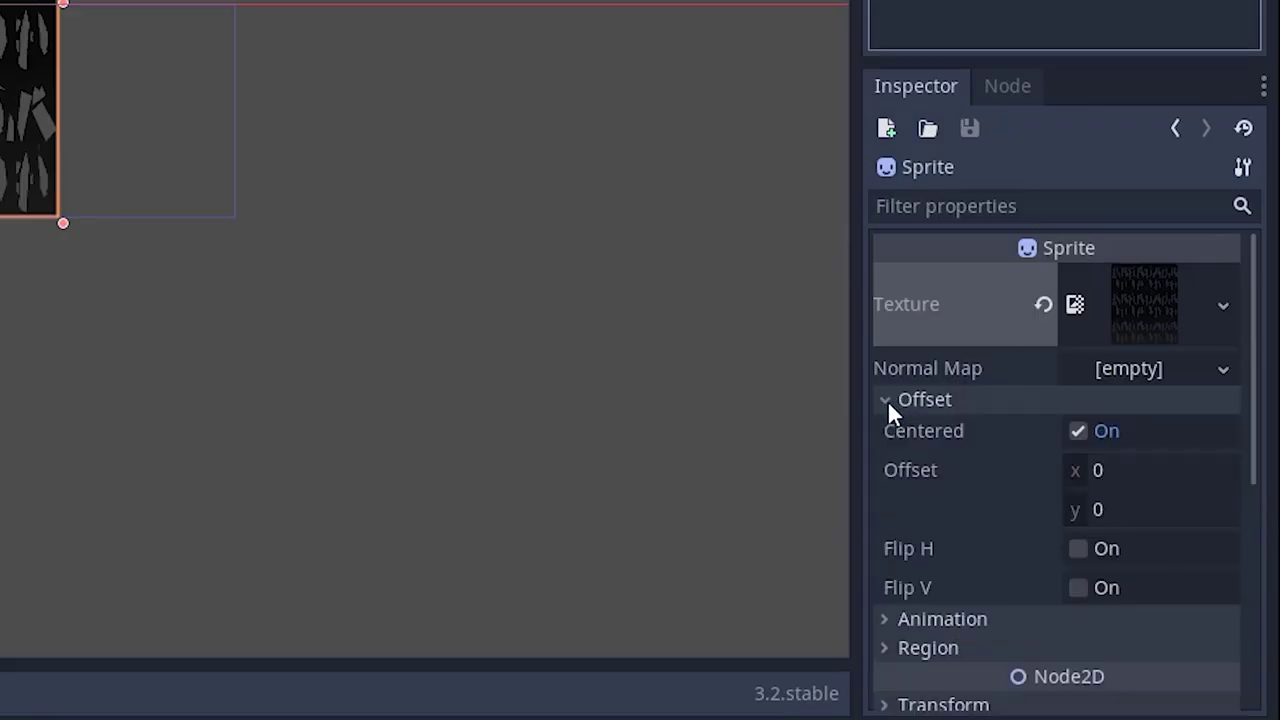
{"action": "left_click", "coordinate": [1078, 431]}
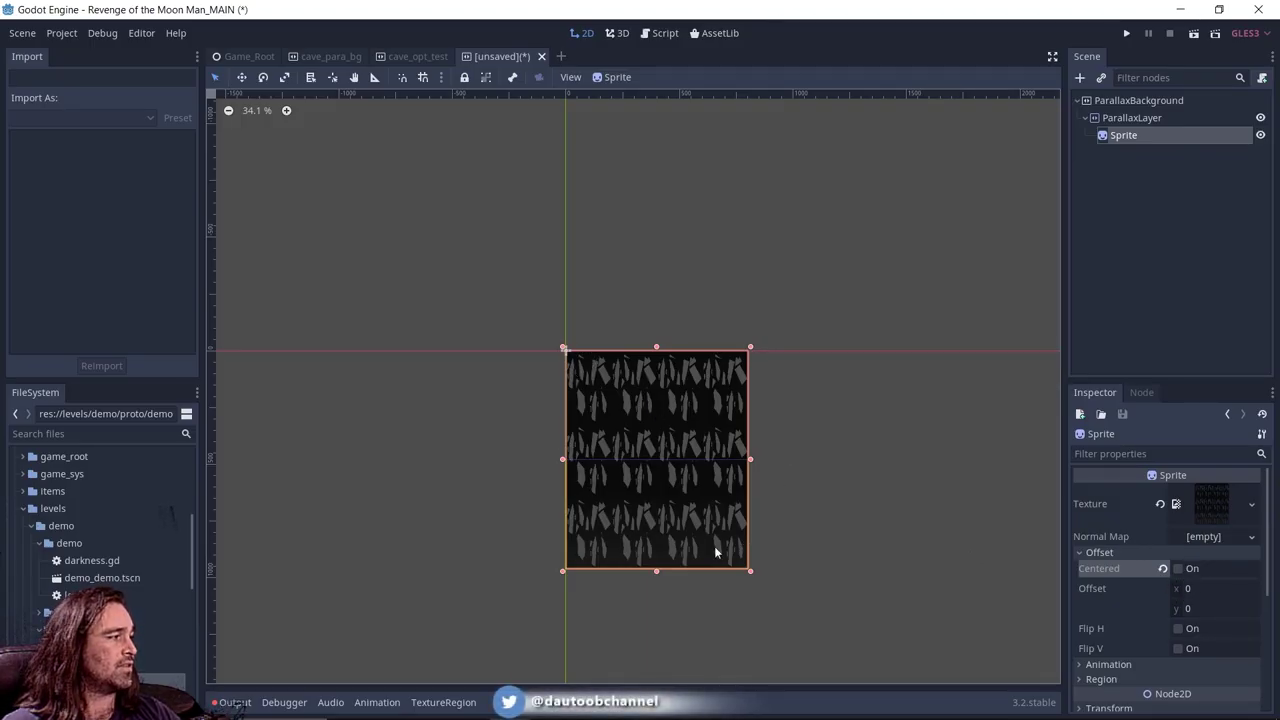
Step: Expand ParallaxLayer's Motion section to review its Scale 1, Offset 0 and Mirroring 0 defaults
{"action": "left_click", "coordinate": [1131, 118]}
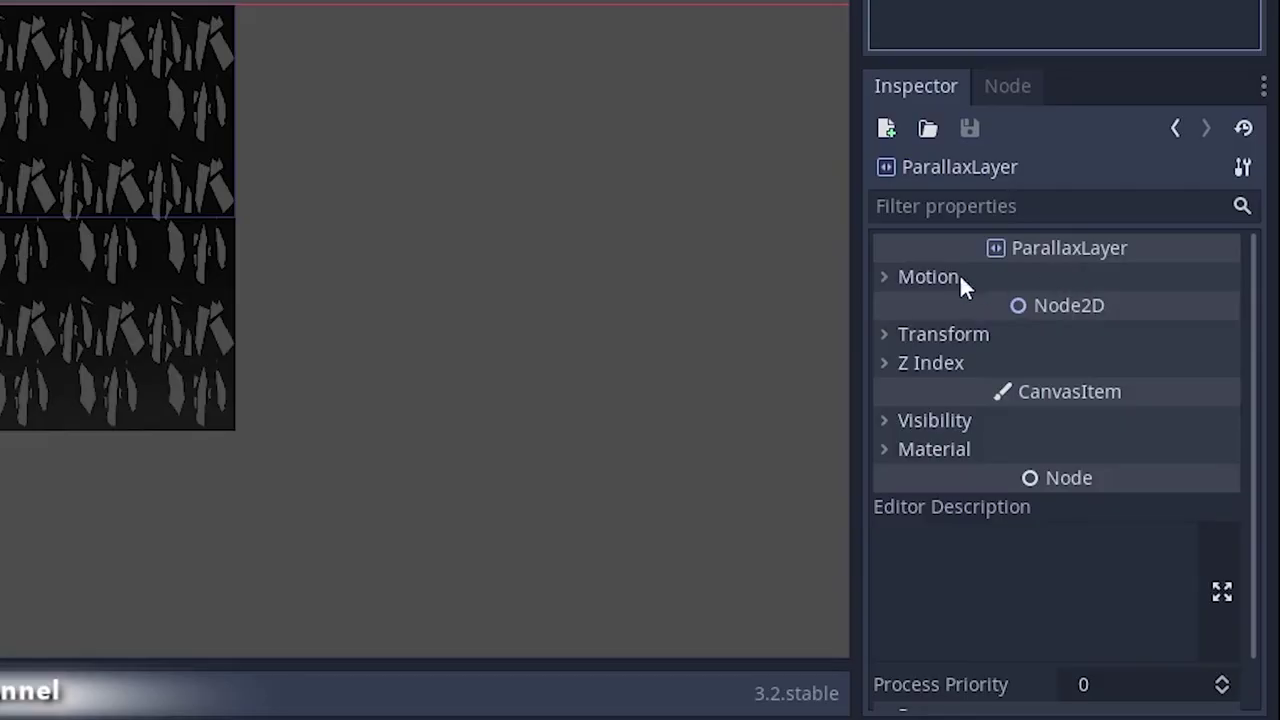
{"action": "left_click", "coordinate": [1079, 489]}
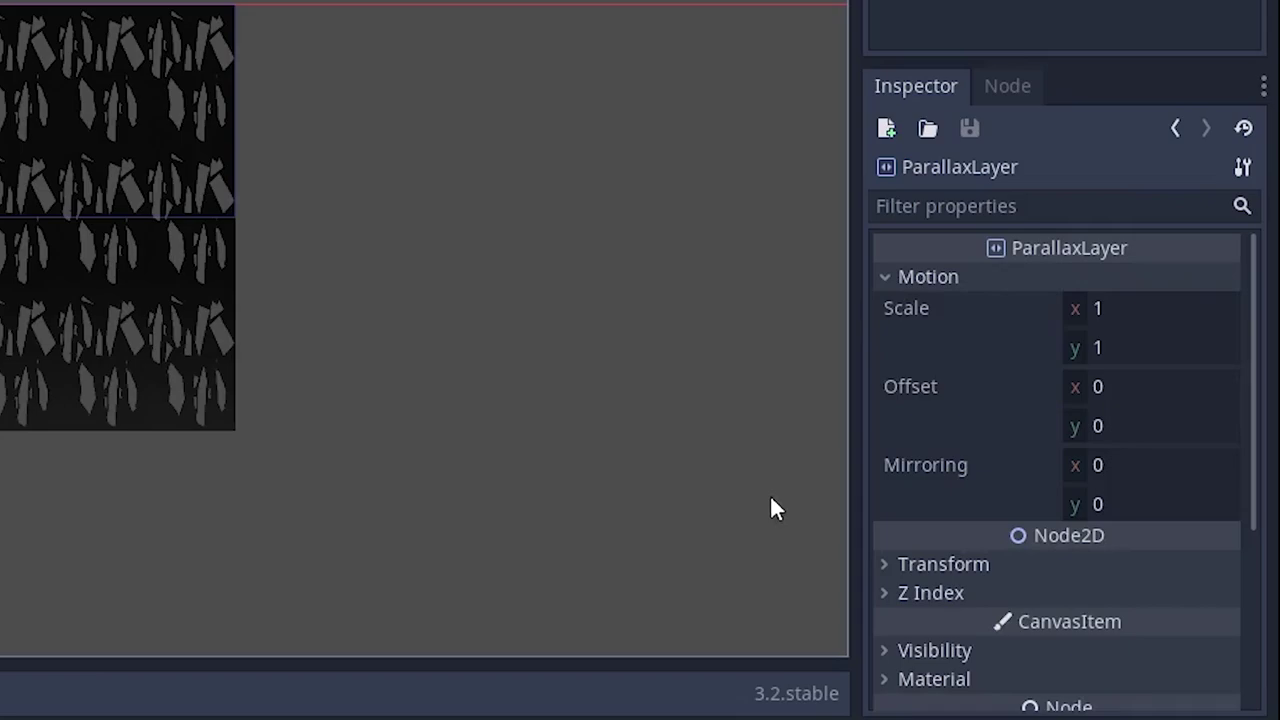
{"action": "scroll", "coordinate": [1034, 586], "scroll_direction": "down", "scroll_amount": 1}
{"action": "scroll", "coordinate": [1010, 550], "scroll_direction": "up", "scroll_amount": 1}
{"action": "mouse_move", "coordinate": [1143, 338]}
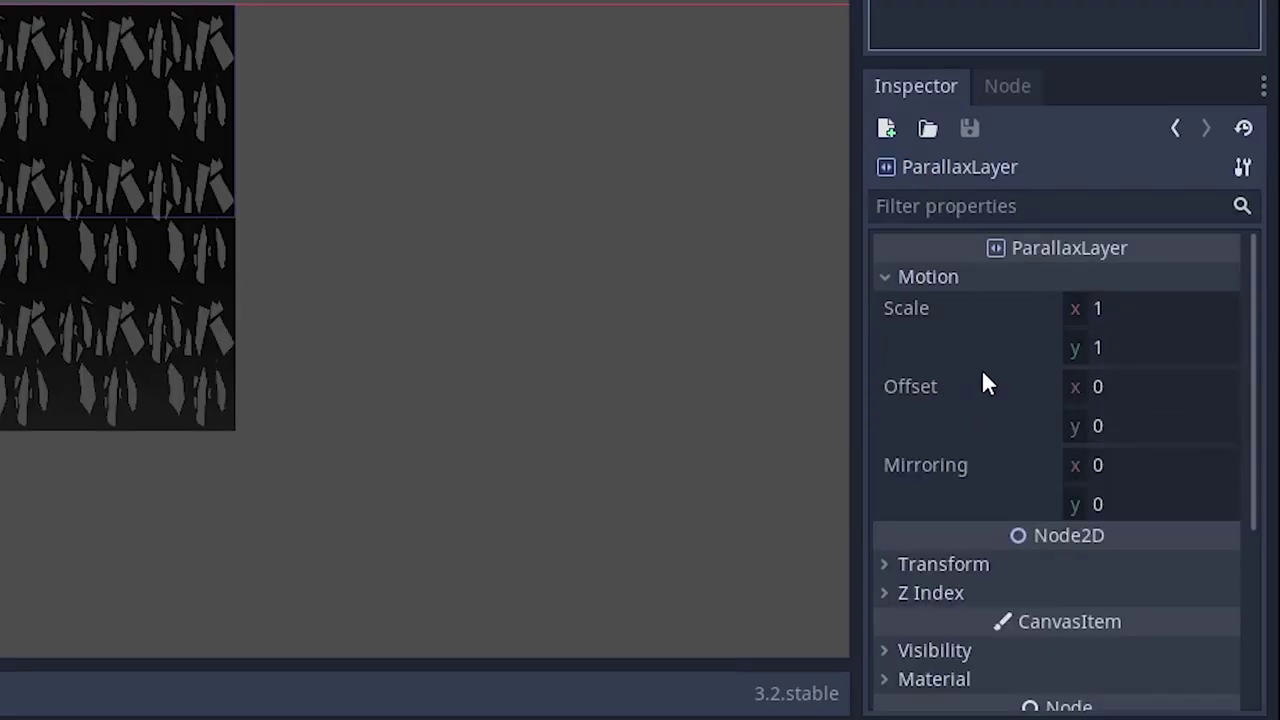
{"action": "mouse_move", "coordinate": [990, 392]}
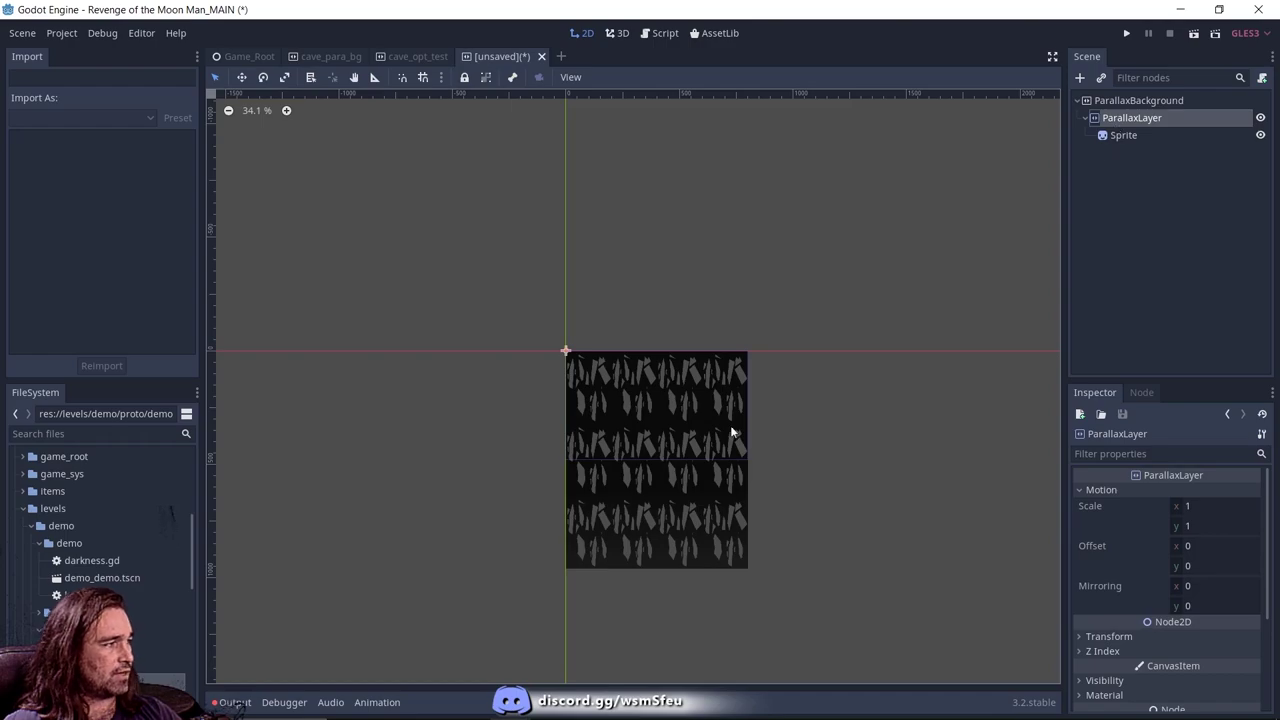
Step: Select the ParallaxBackground root and back out of adding a new child node
{"action": "left_click", "coordinate": [1140, 104]}
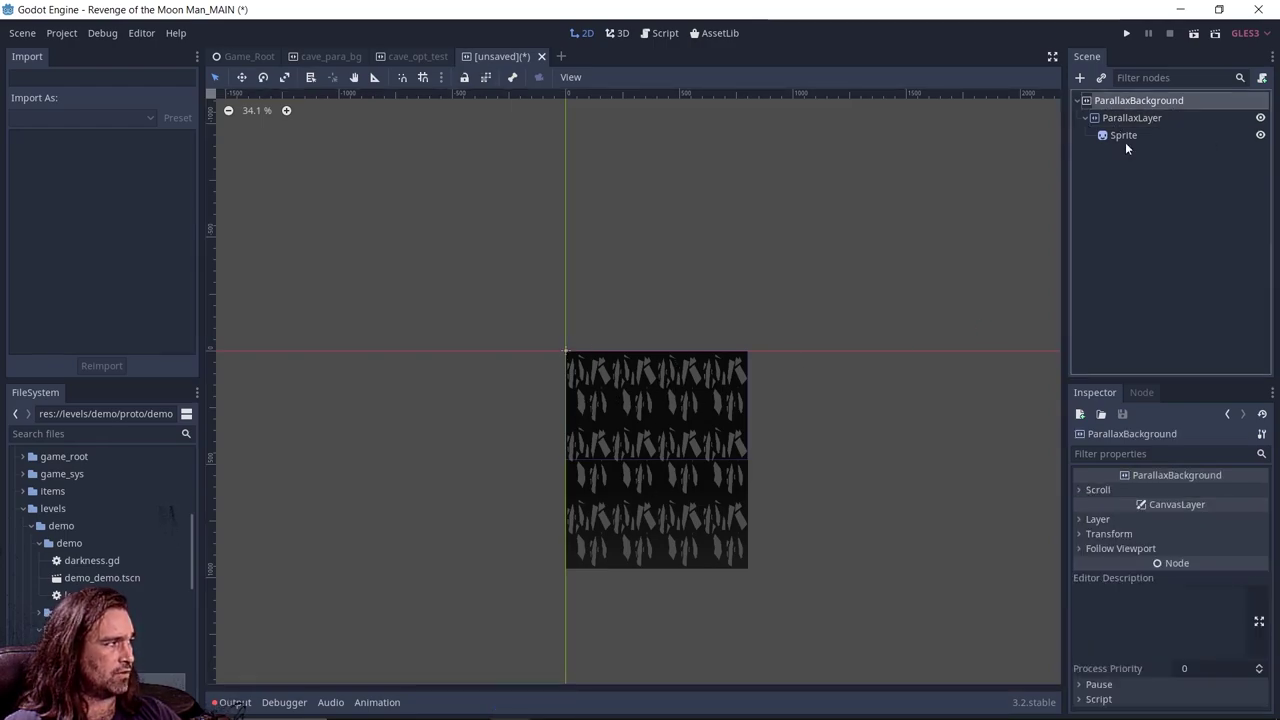
{"action": "left_click", "coordinate": [1107, 117]}
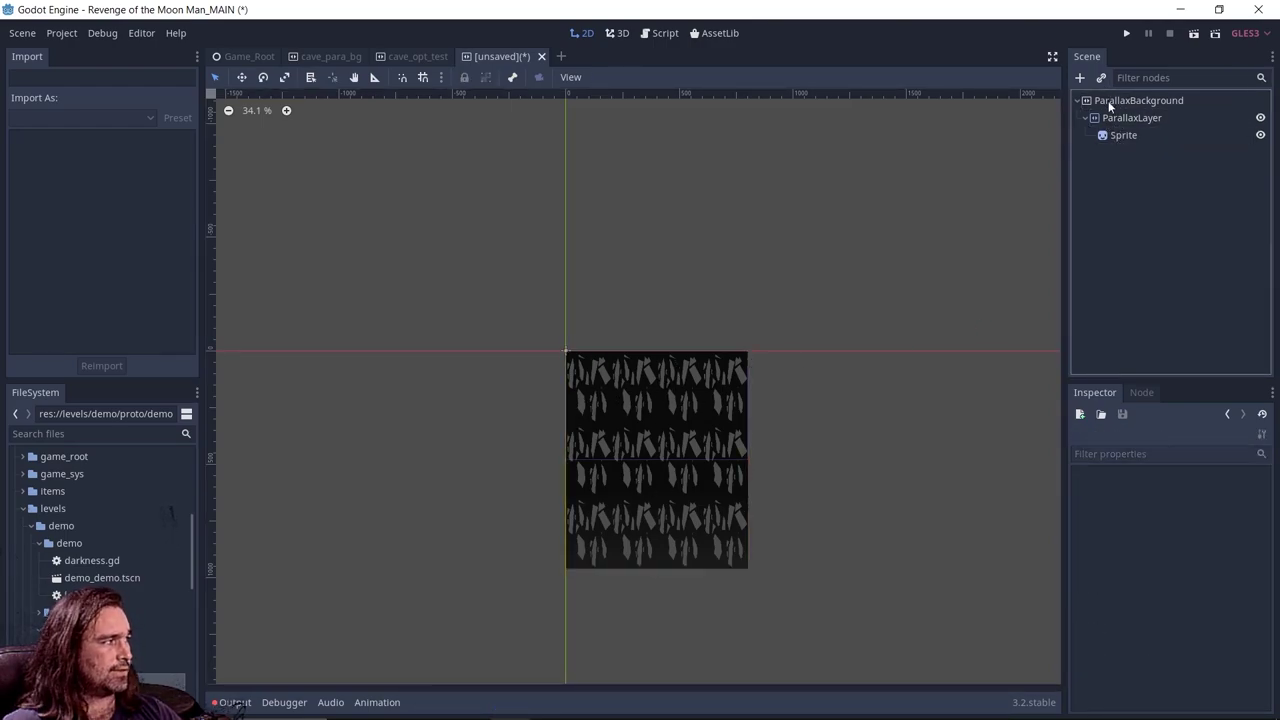
{"action": "left_click", "coordinate": [1120, 100]}
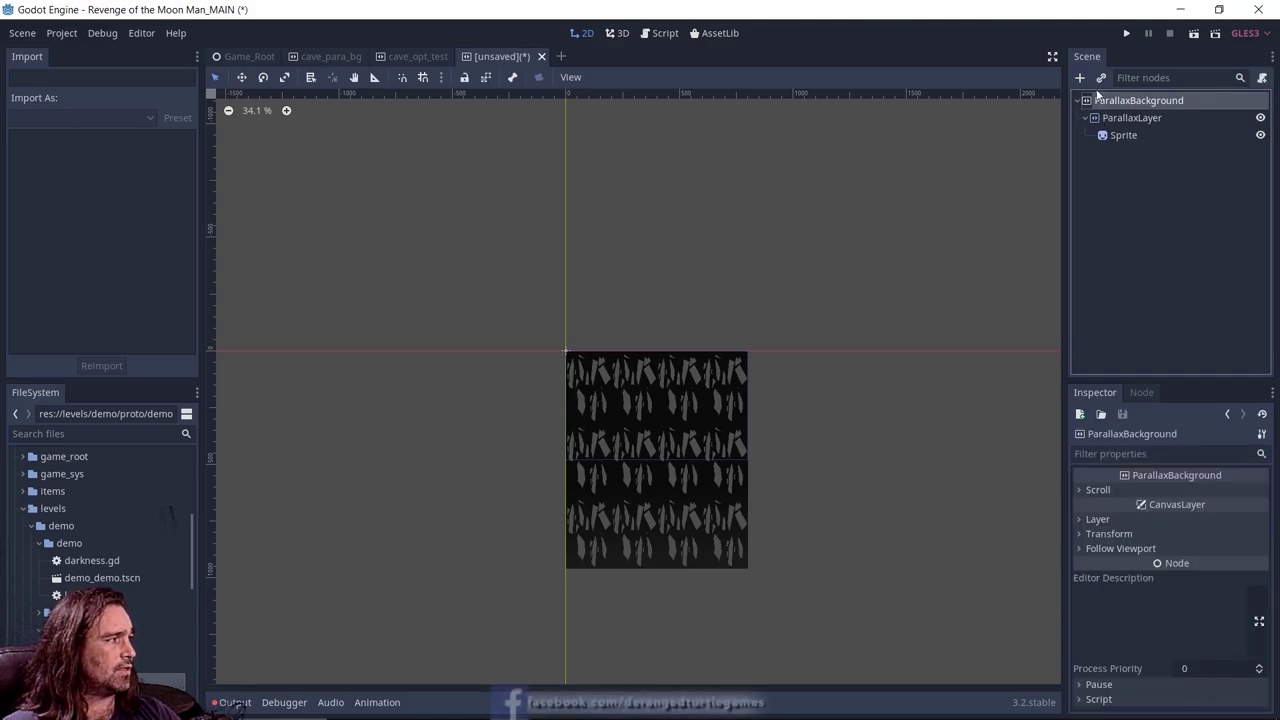
{"action": "left_click", "coordinate": [1079, 77]}
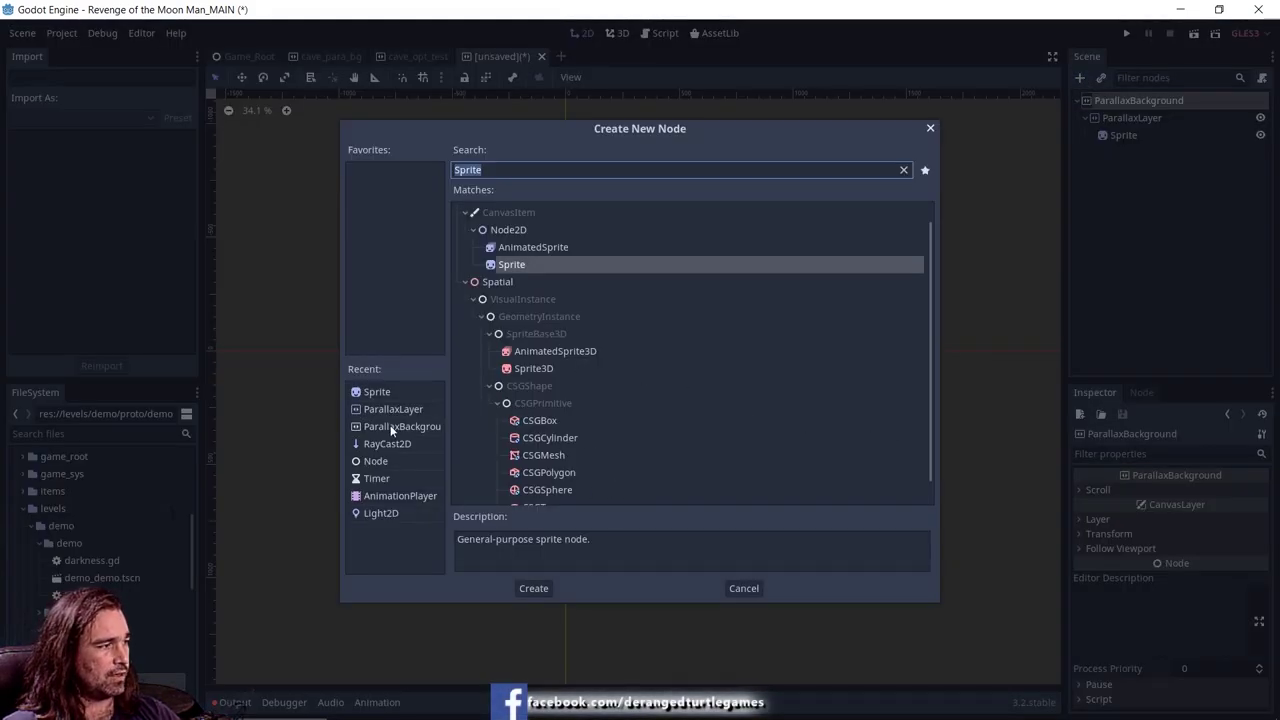
{"action": "left_click", "coordinate": [744, 588]}
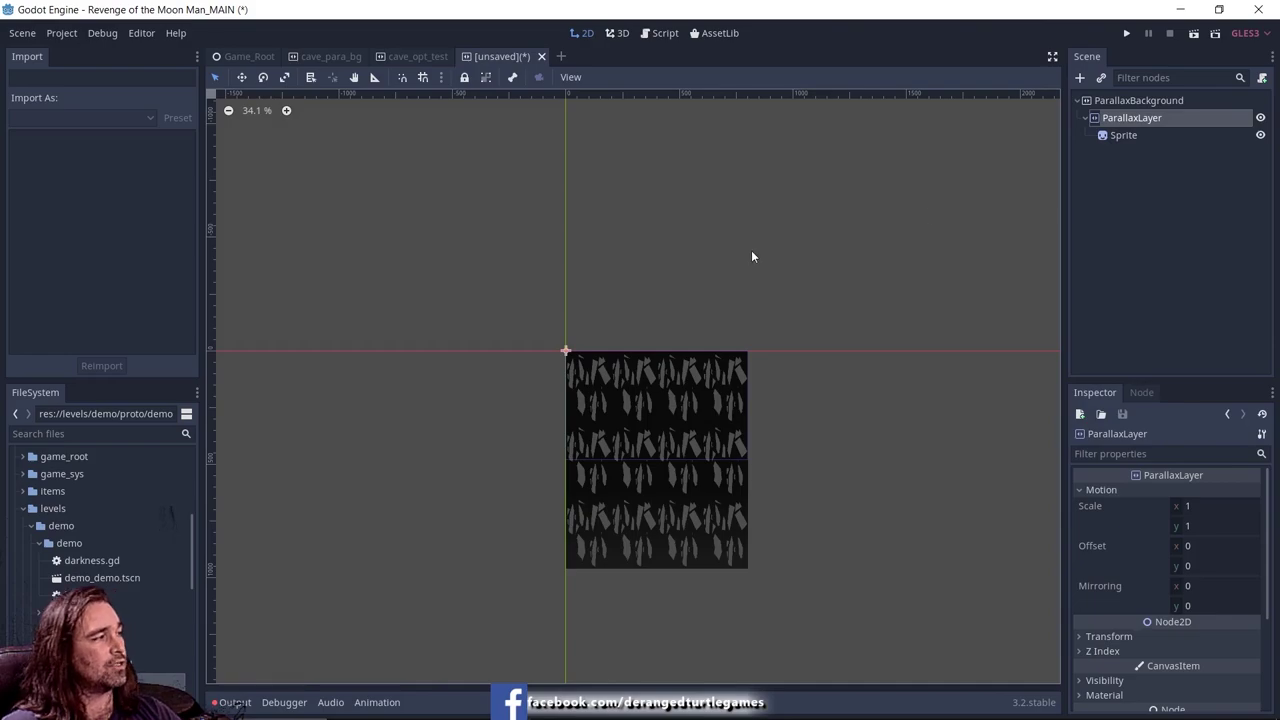
Step: Duplicate ParallaxLayer into ParallaxLayer2, check its Sprite's texture, and move ParallaxLayer2 above ParallaxLayer
{"action": "right_click", "coordinate": [1125, 119]}
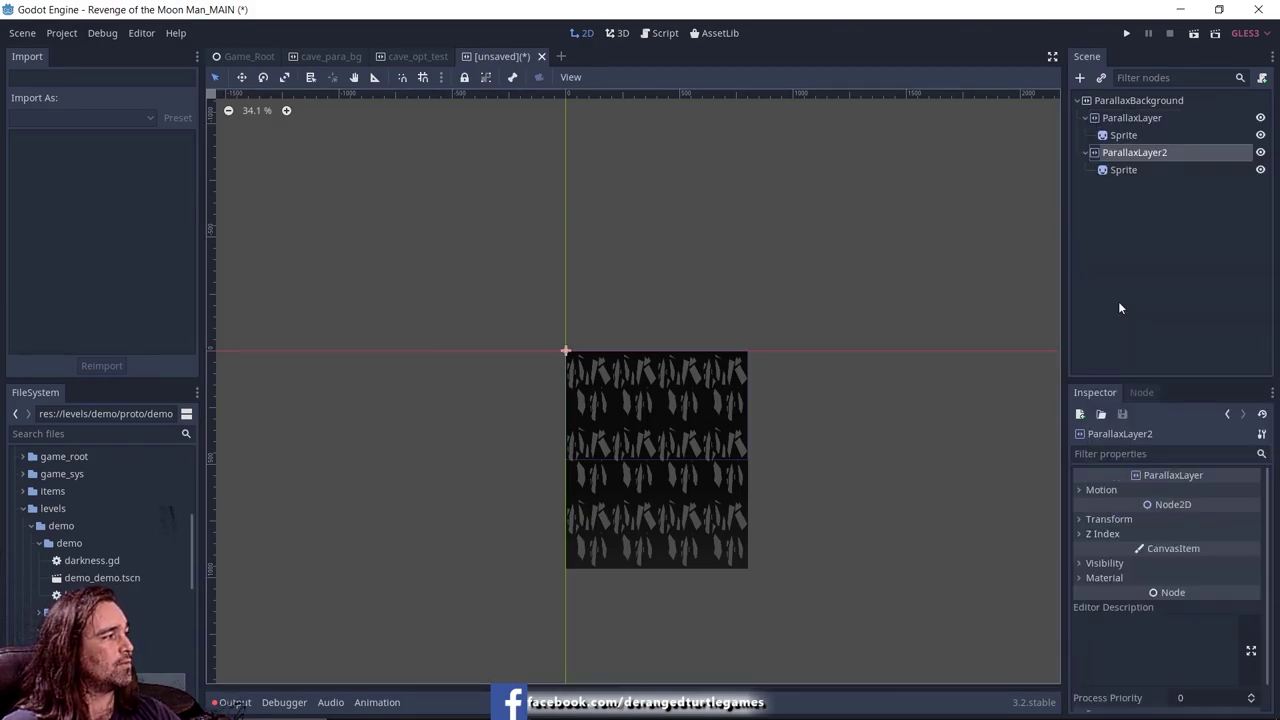
{"action": "left_click", "coordinate": [1100, 155]}
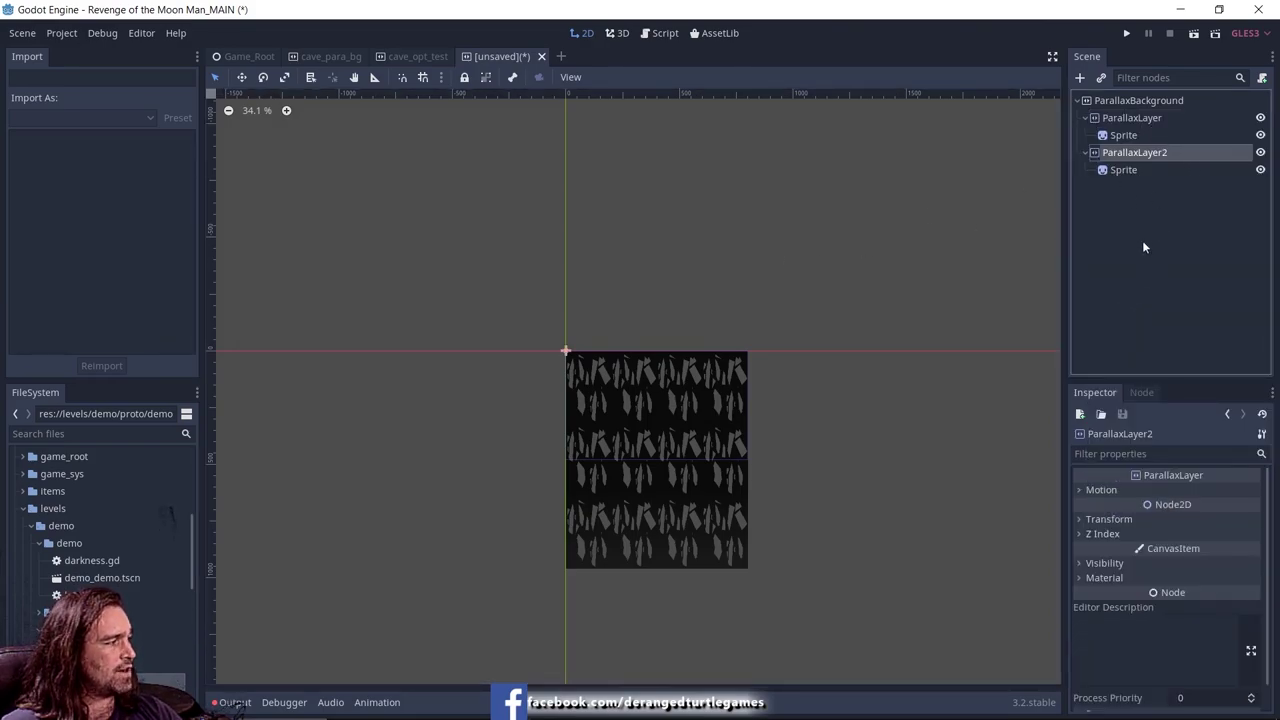
{"action": "left_click", "coordinate": [1125, 170]}
{"action": "left_click", "coordinate": [1210, 503]}
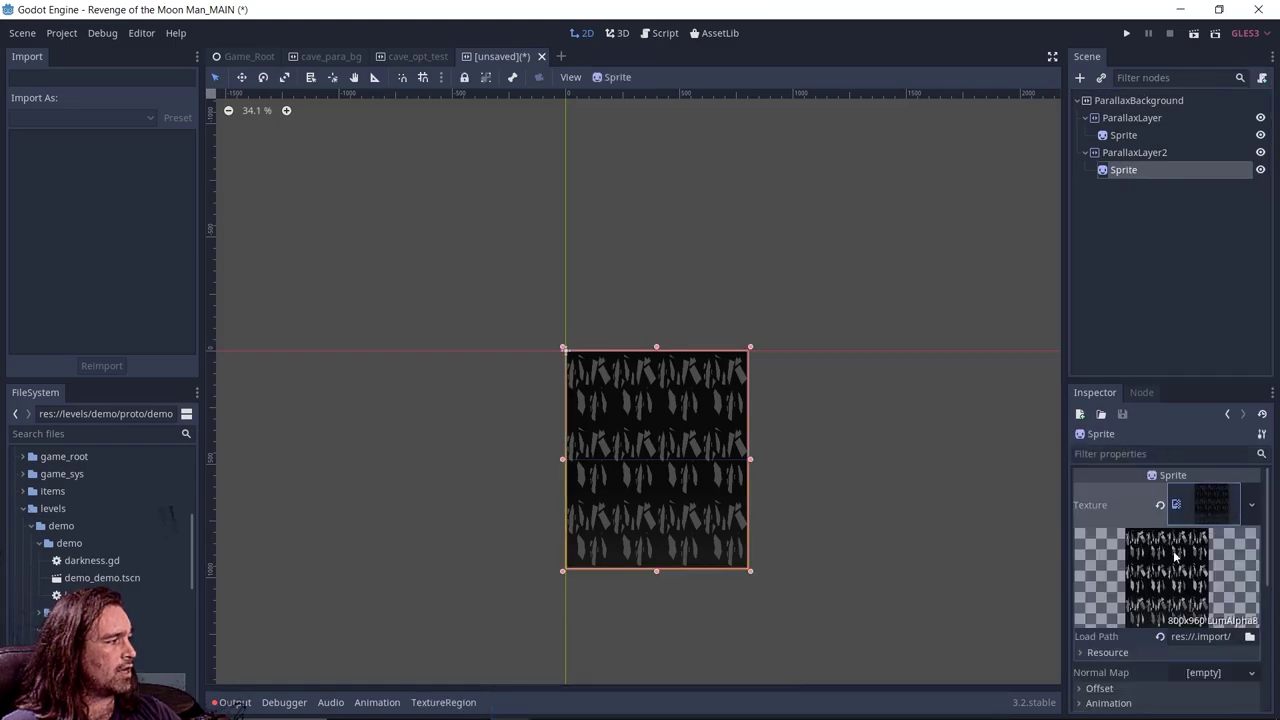
{"action": "left_click", "coordinate": [1250, 504]}
{"action": "left_click", "coordinate": [1178, 586]}
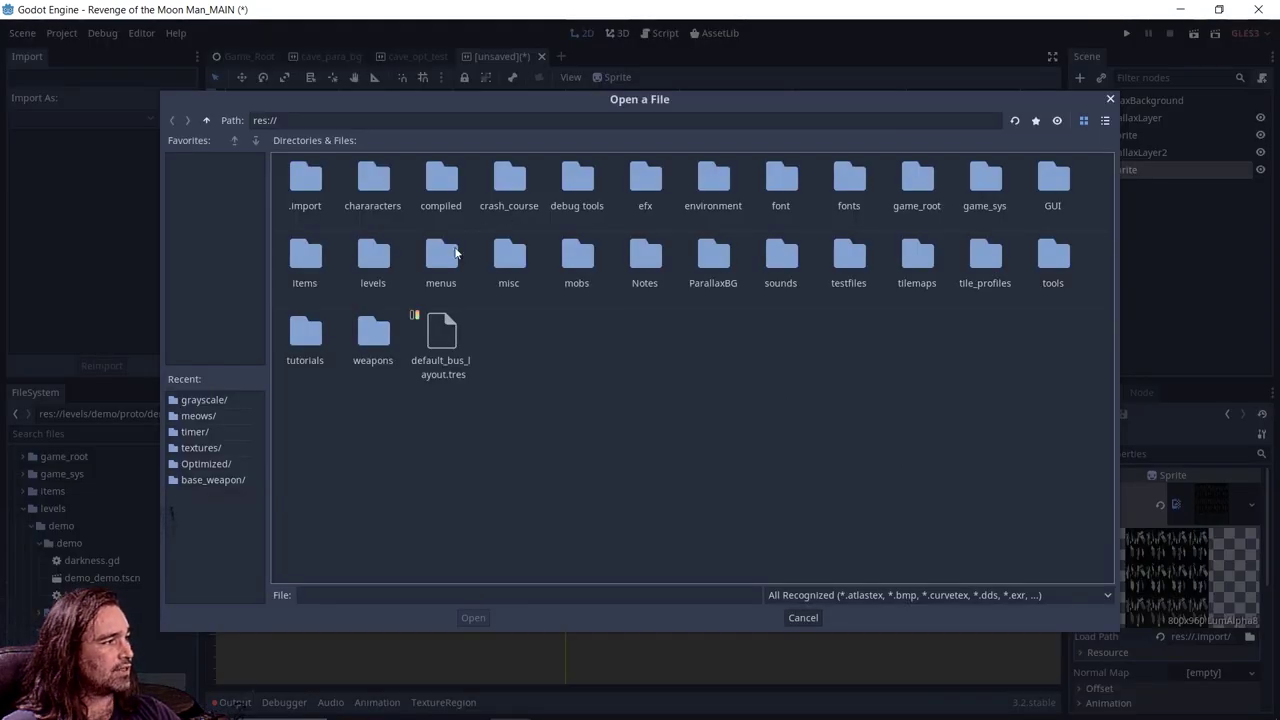
{"action": "key", "text": "Escape"}
{"action": "left_click_drag", "start_coordinate": [1128, 150], "coordinate": [1096, 115]}
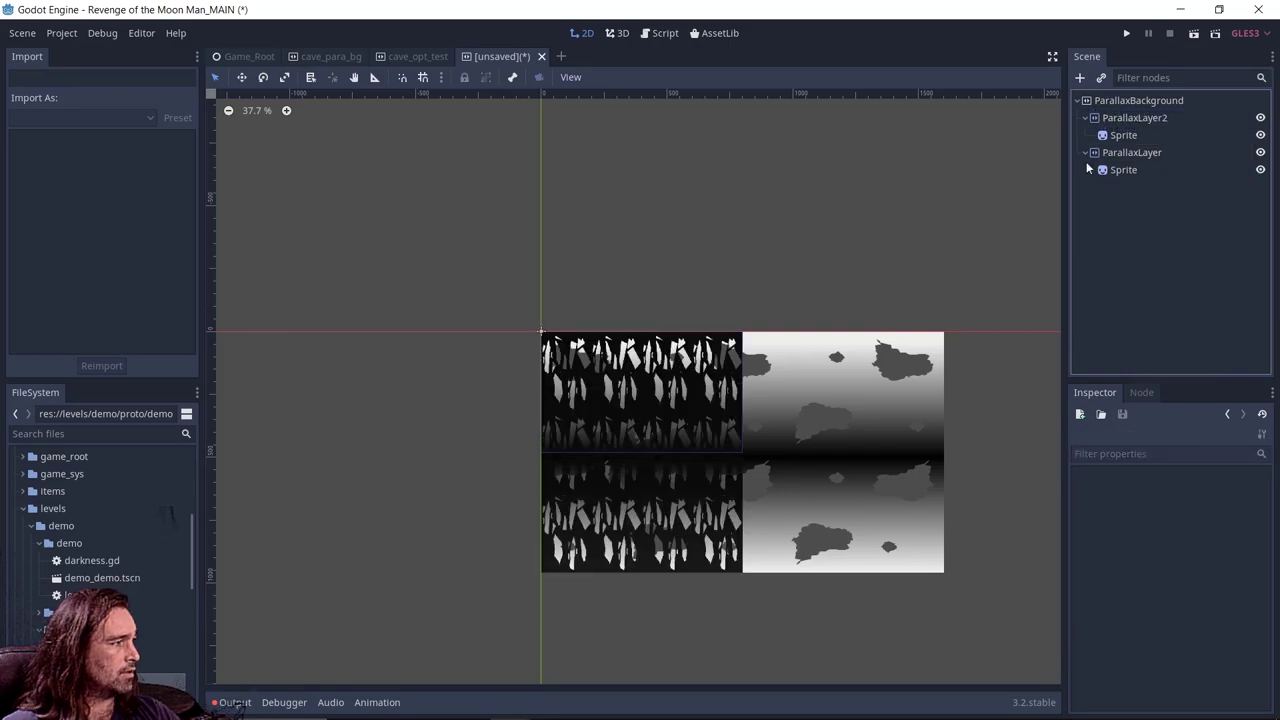
Step: Compare the Sprite textures under ParallaxLayer and ParallaxLayer2, previewing the current one
{"action": "left_click", "coordinate": [1124, 170]}
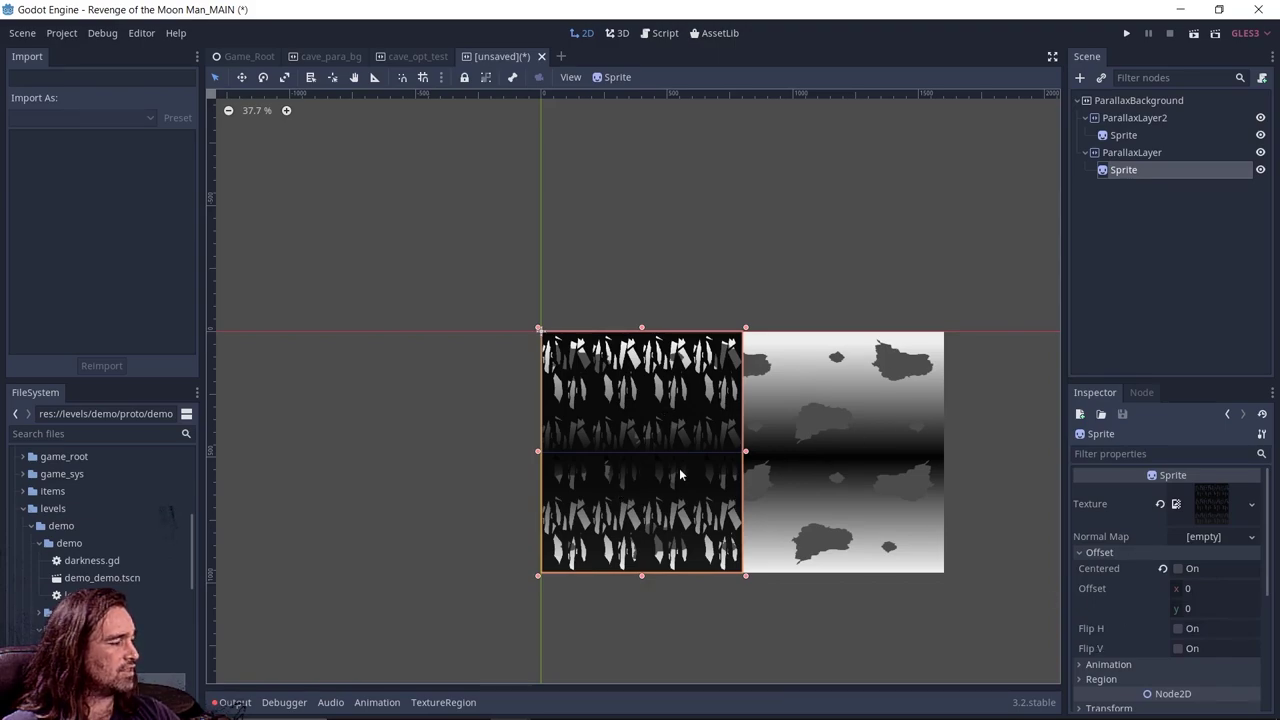
{"action": "left_click", "coordinate": [1251, 504]}
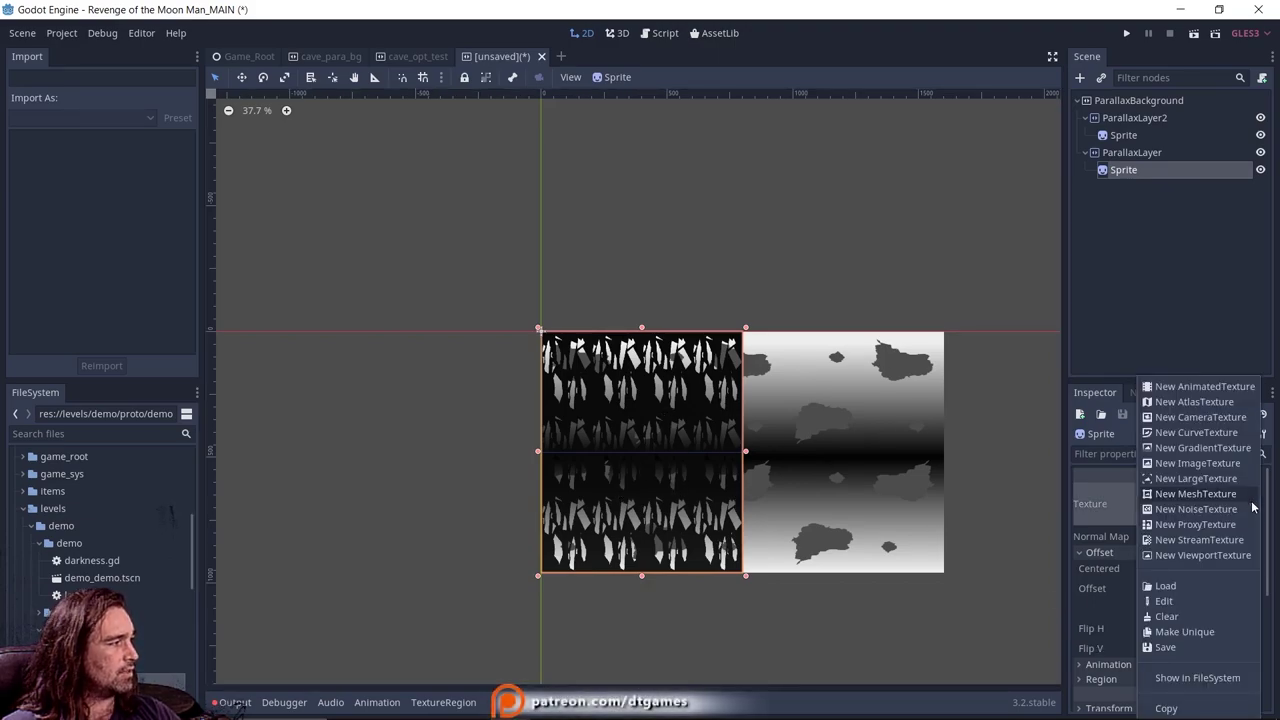
{"action": "left_click", "coordinate": [1136, 135]}
{"action": "left_click", "coordinate": [1132, 156]}
{"action": "left_click", "coordinate": [1132, 185]}
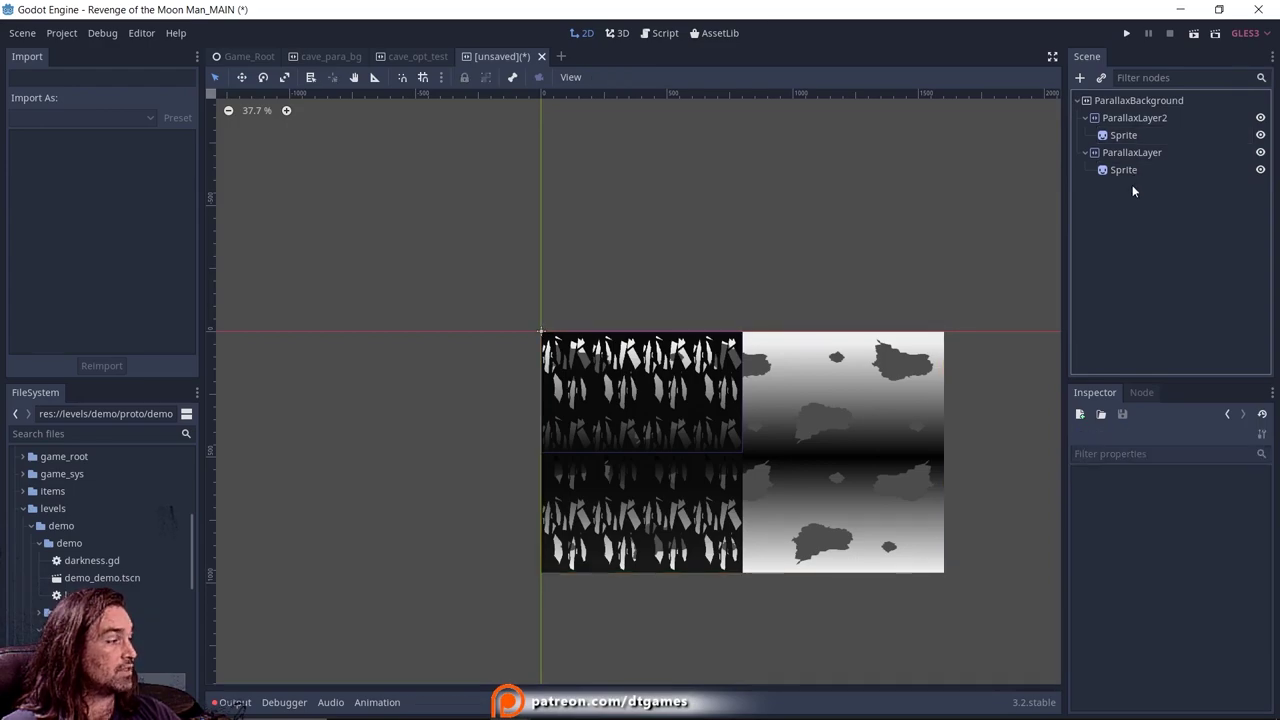
{"action": "left_click", "coordinate": [1125, 138]}
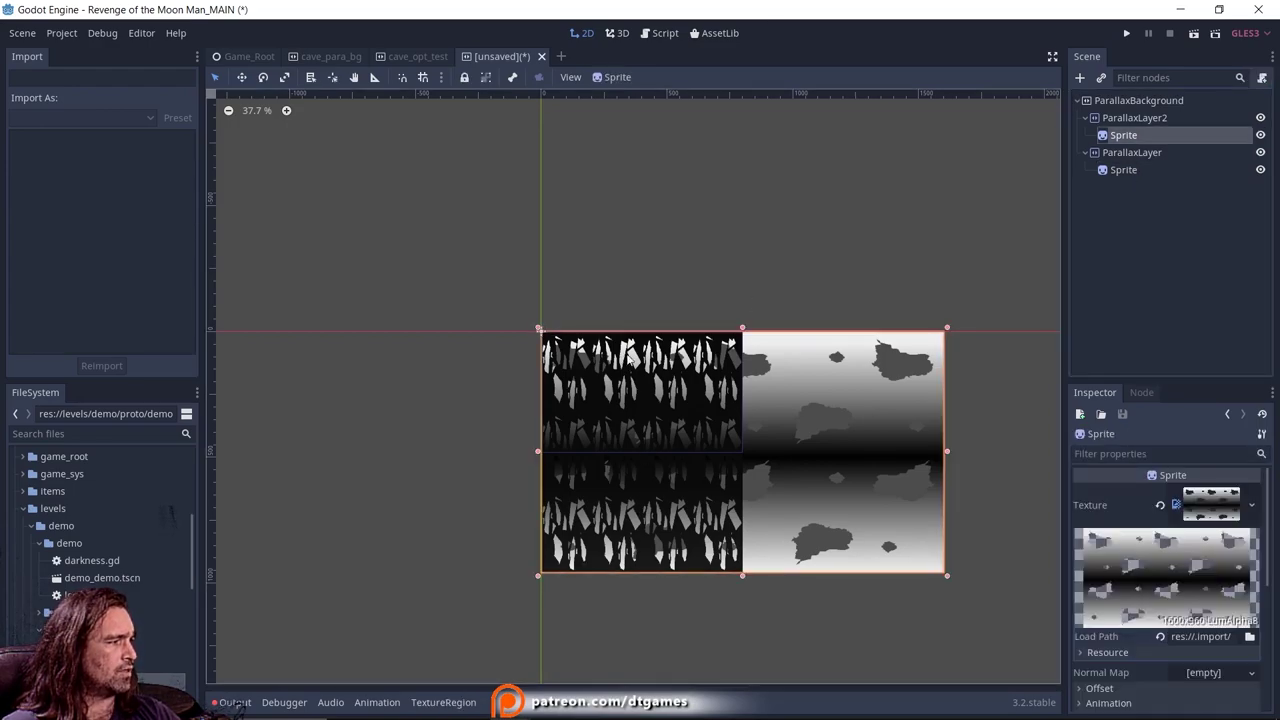
{"action": "left_click", "coordinate": [1141, 168]}
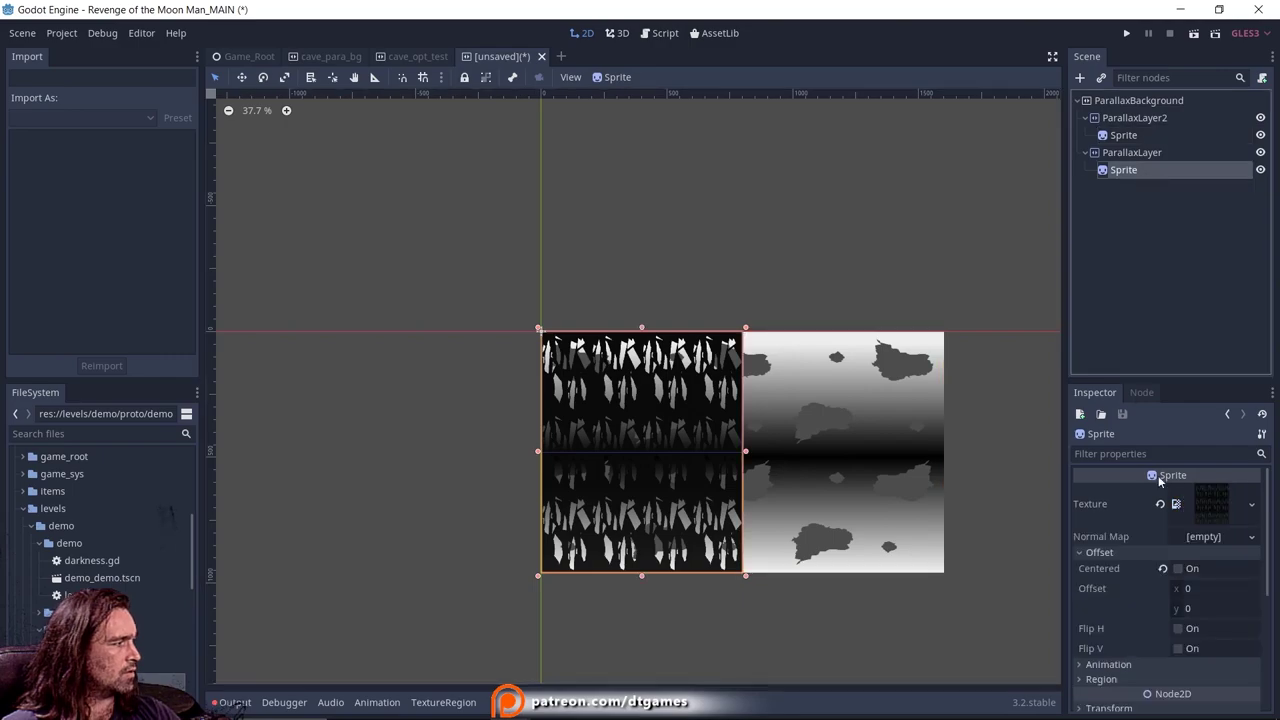
{"action": "left_click", "coordinate": [1228, 508]}
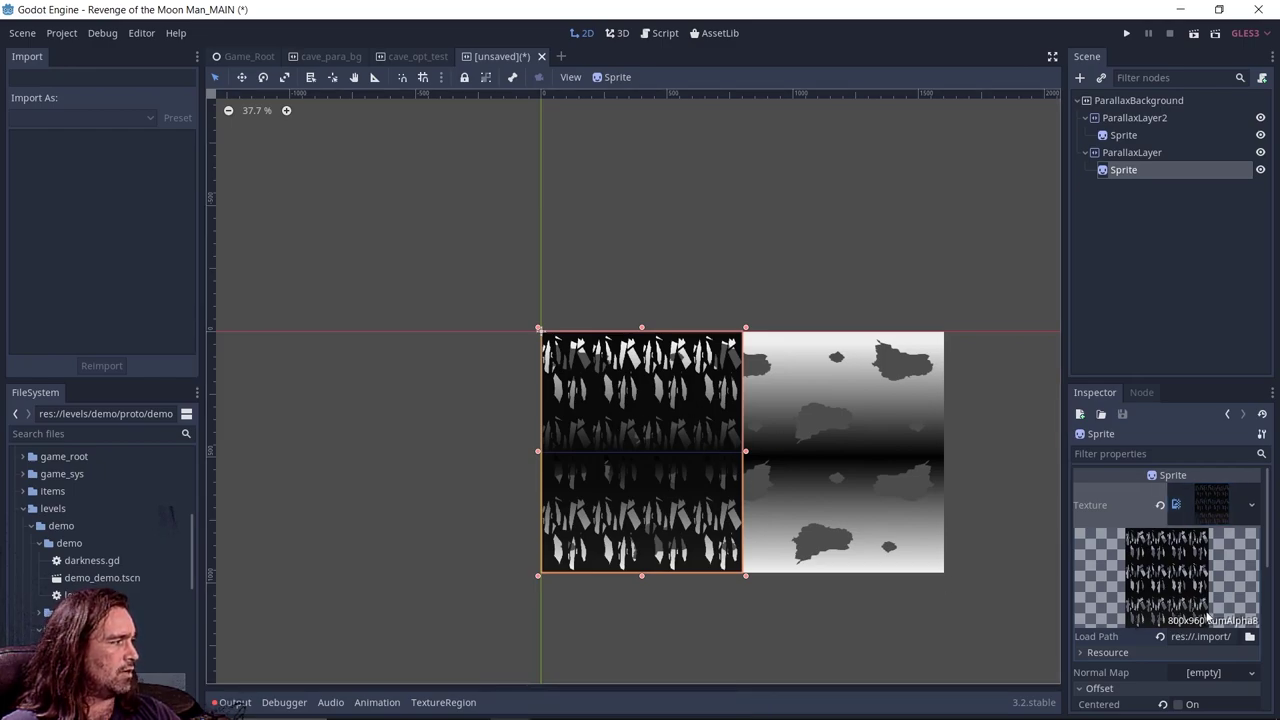
{"action": "left_click", "coordinate": [1113, 253]}
Step: Load cave_pattern_2_grad.PNG as the ParallaxLayer Sprite's texture
{"action": "left_click", "coordinate": [1120, 135]}
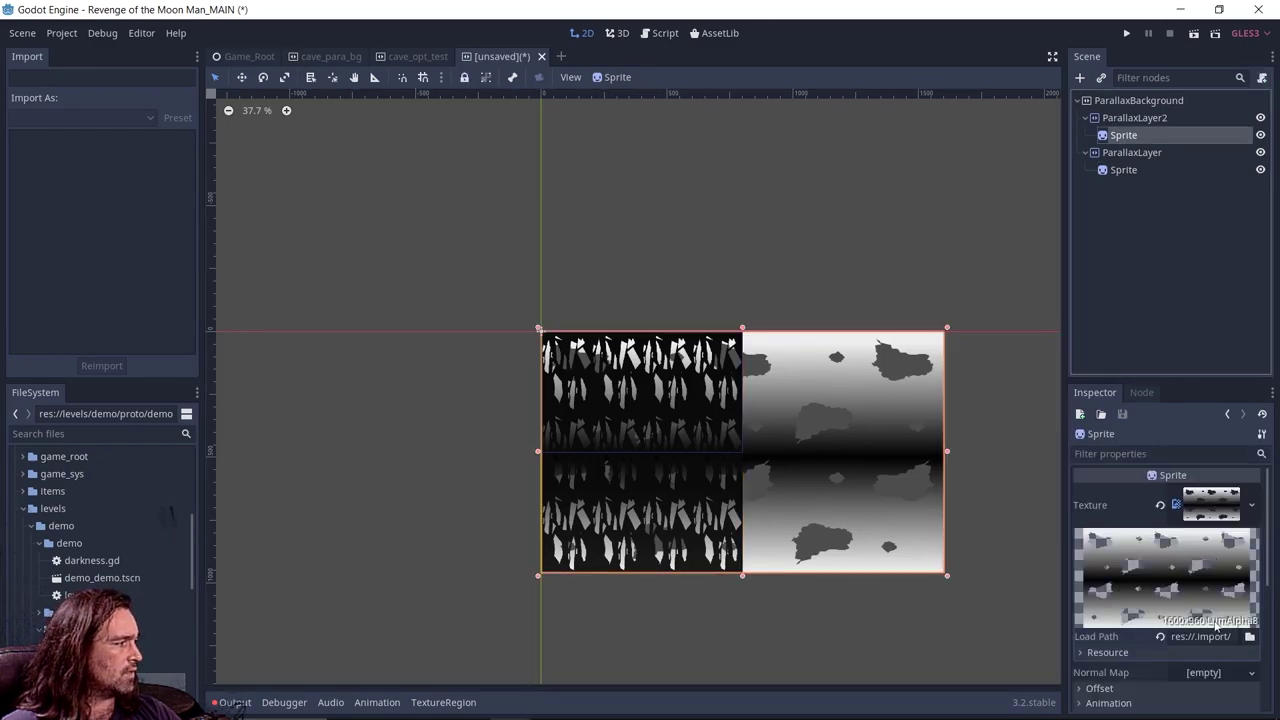
{"action": "left_click", "coordinate": [1125, 170]}
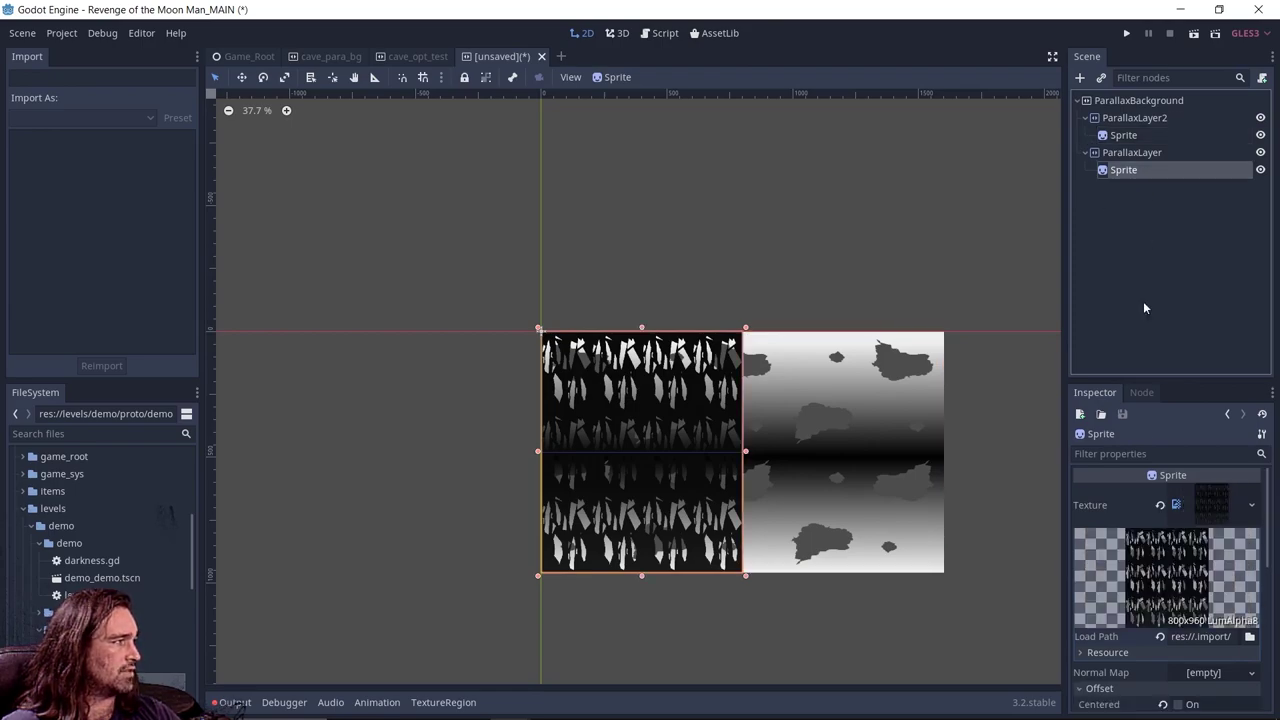
{"action": "left_click", "coordinate": [1250, 504]}
{"action": "left_click", "coordinate": [1192, 587]}
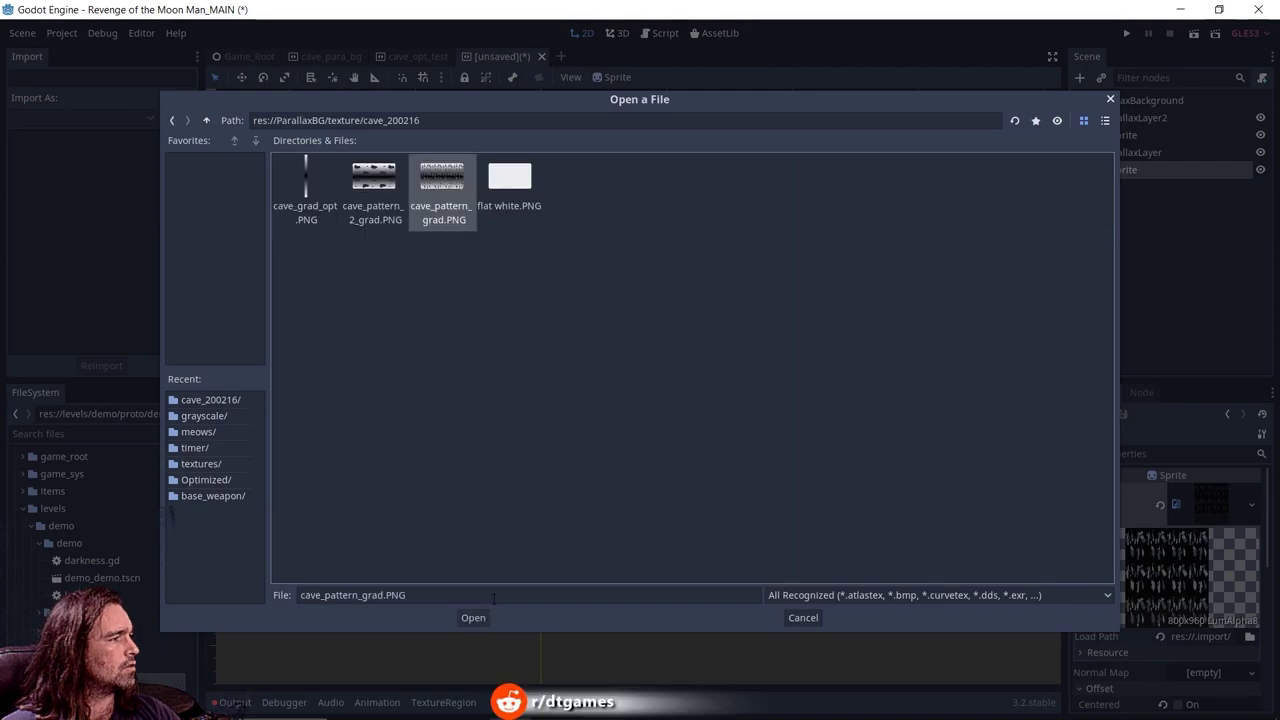
{"action": "left_click", "coordinate": [473, 617]}
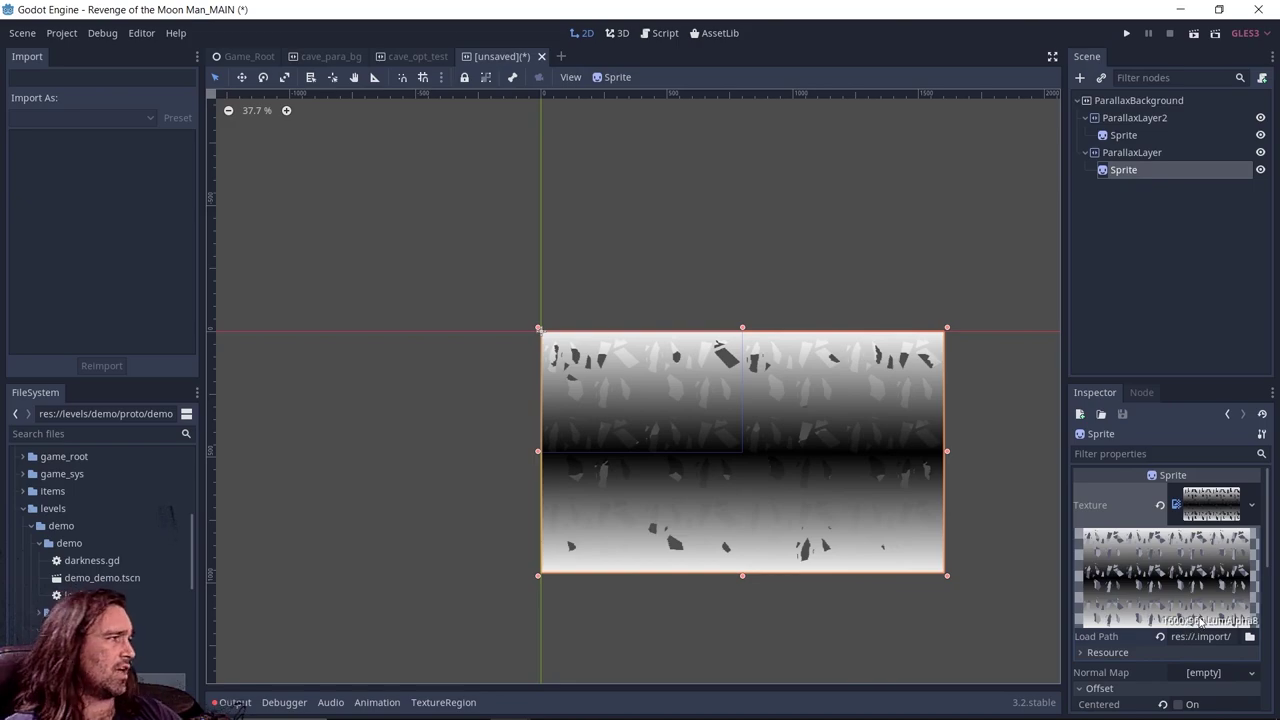
Step: Set ParallaxLayer's motion scale to 0.5 by 0.5
{"action": "left_click", "coordinate": [1123, 156]}
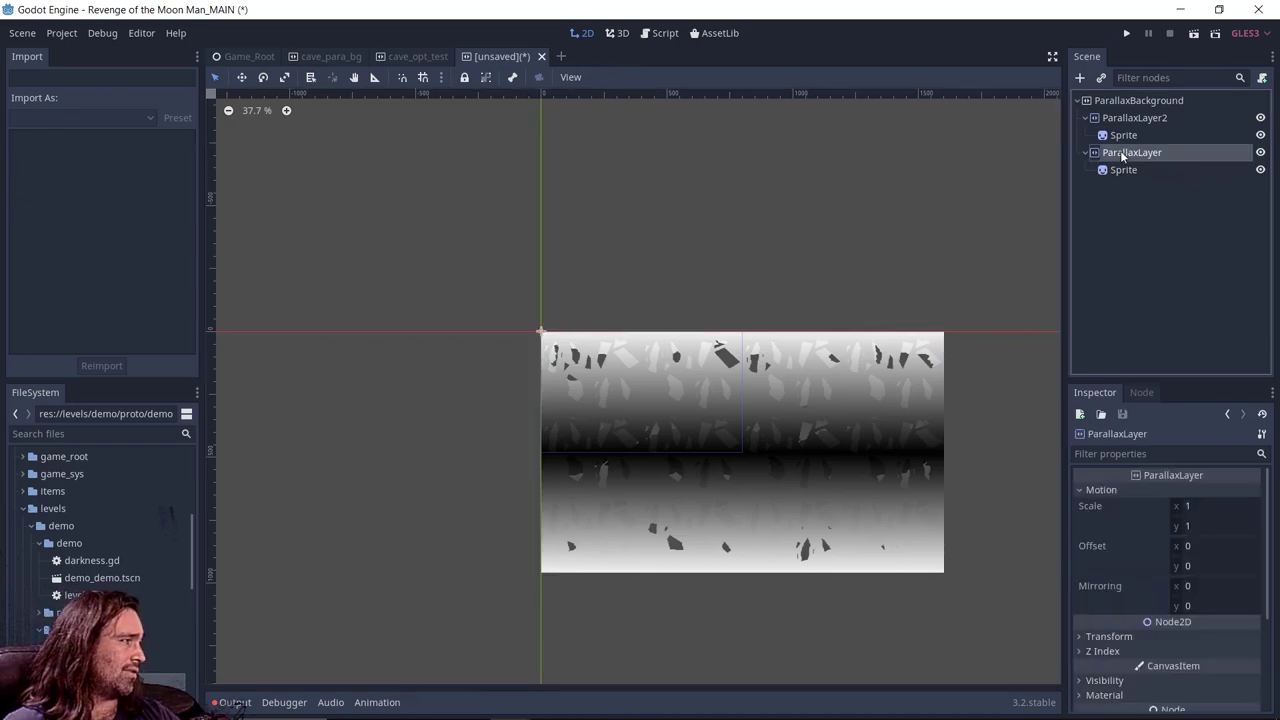
{"action": "left_click", "coordinate": [1209, 505]}
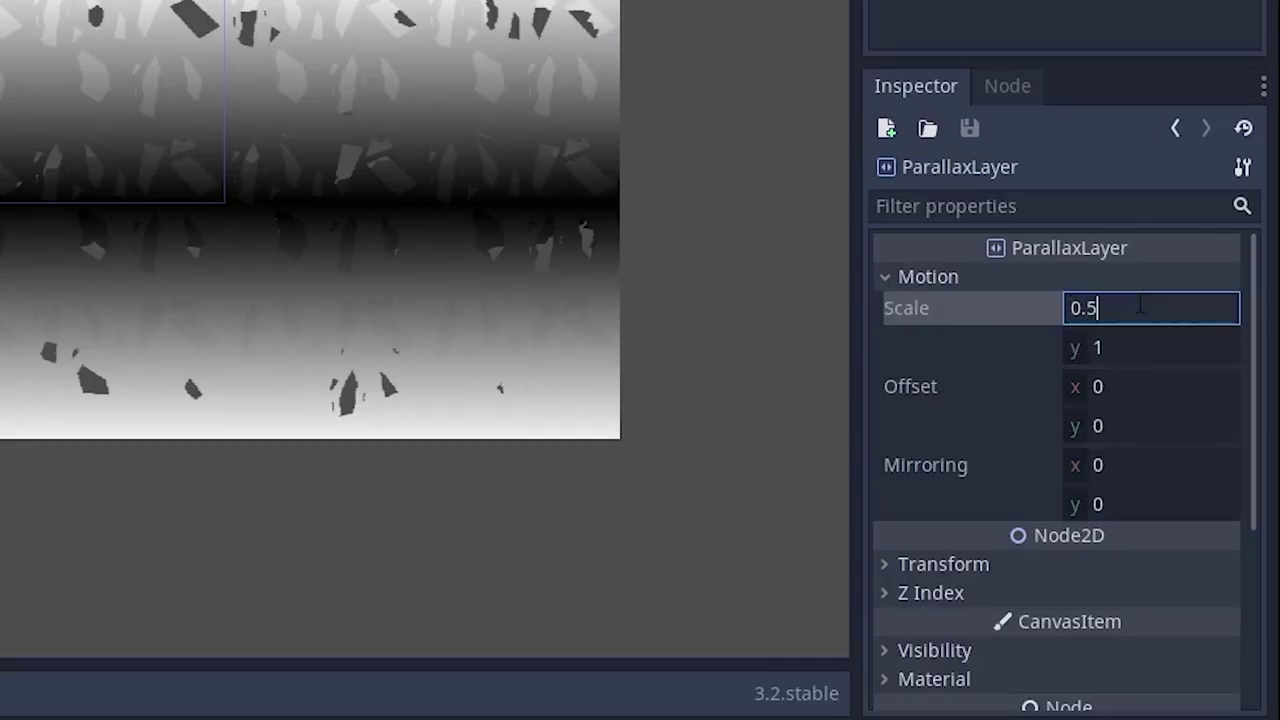
{"action": "key", "text": "Tab"}
{"action": "type", "text": "0.5"}
{"action": "key", "text": "Return"}
Step: Save the scene as ParallaxBackground_ex.tscn
{"action": "key", "text": "ctrl+s"}
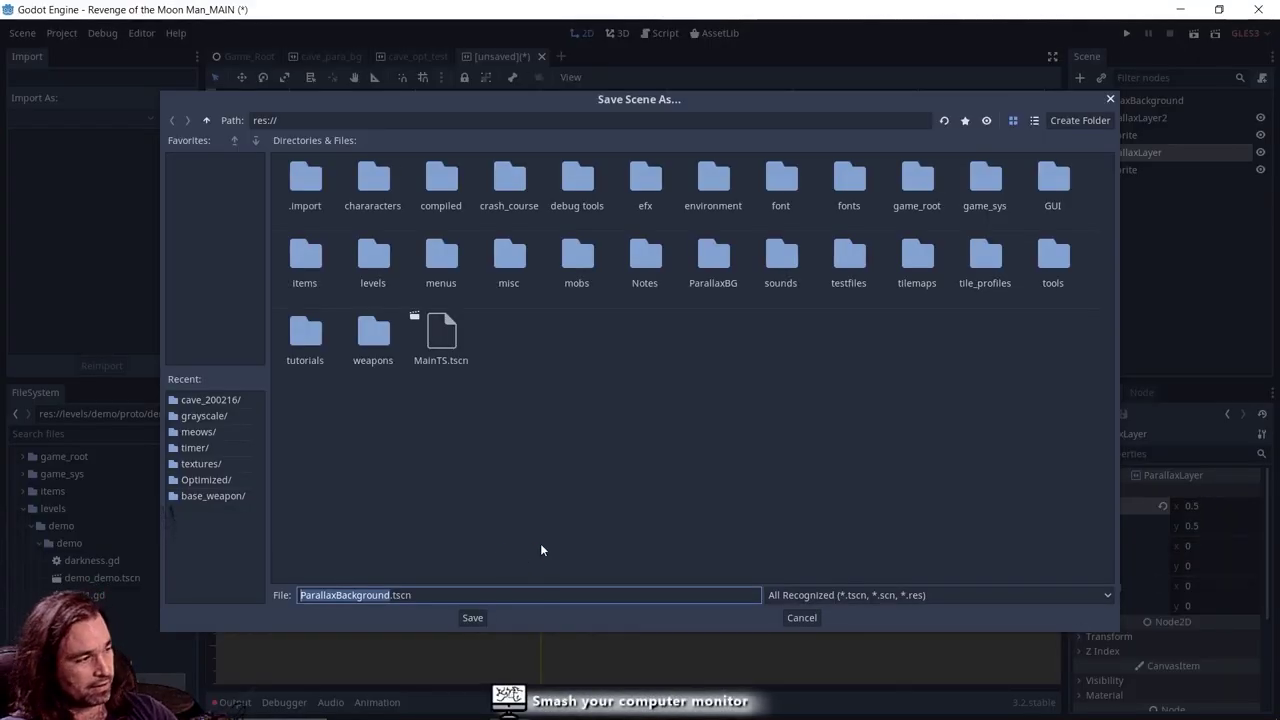
{"action": "key", "text": "Home"}
{"action": "key", "text": "ctrl+Right"}
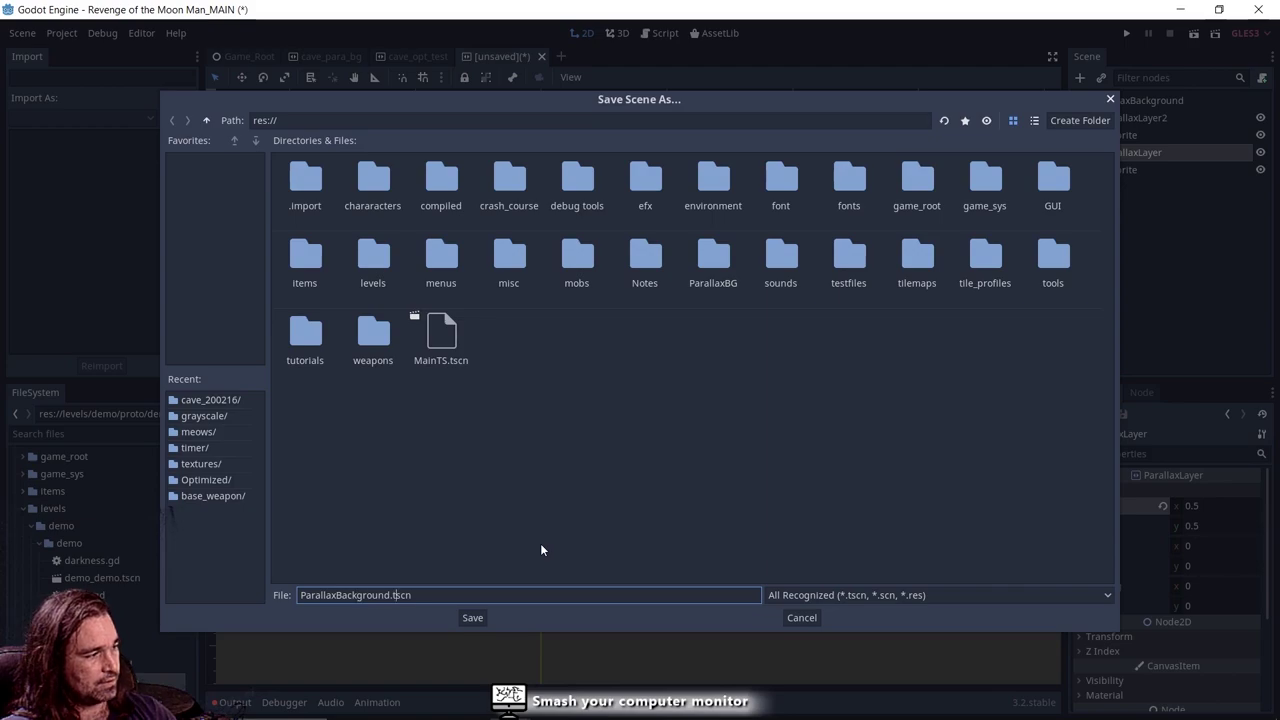
{"action": "type", "text": "_ex"}
{"action": "key", "text": "Return"}
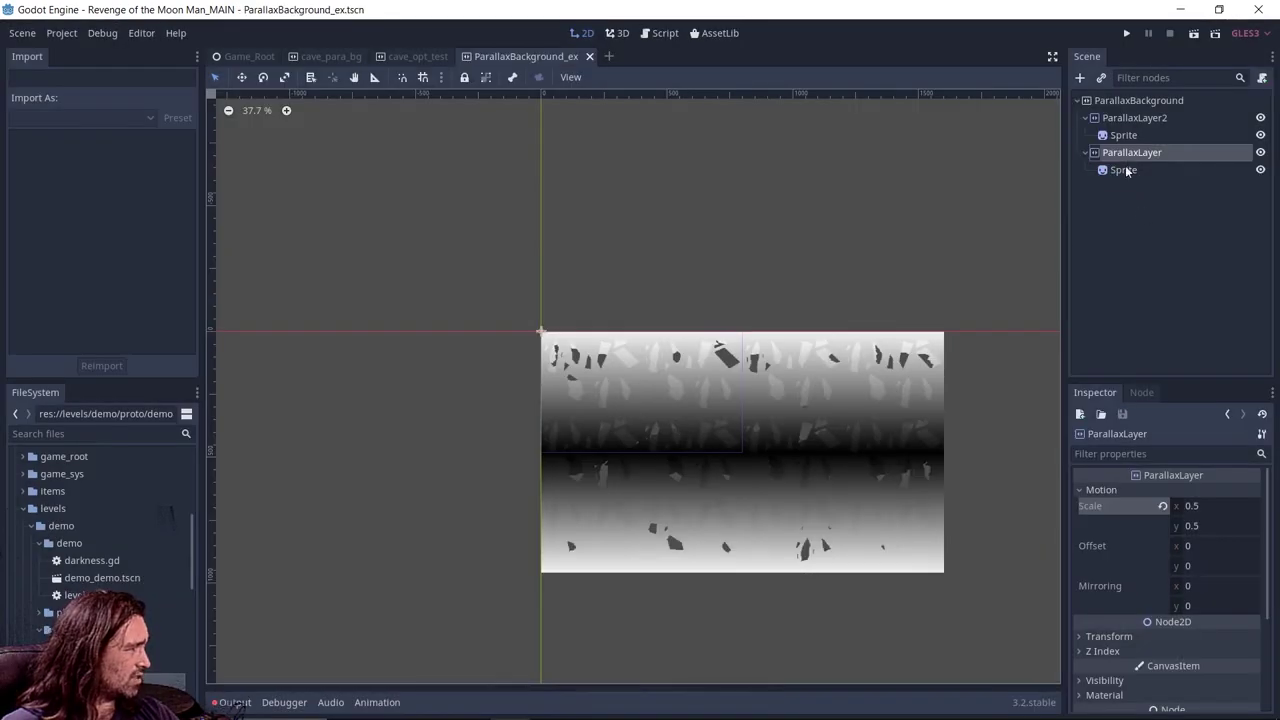
Step: Drag ParallaxLayer above ParallaxLayer2 and back, keeping the original layer order, and save
{"action": "left_click_drag", "start_coordinate": [1108, 152], "coordinate": [1104, 116]}
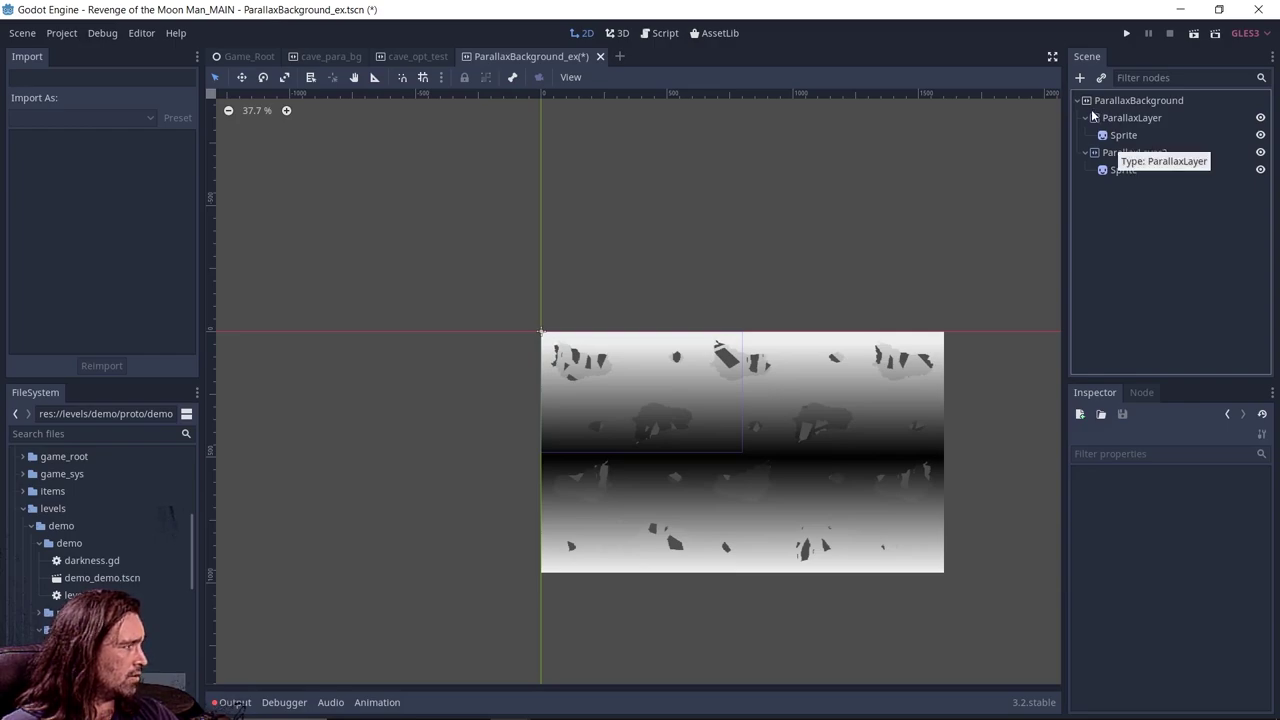
{"action": "mouse_move", "coordinate": [1092, 116]}
{"action": "left_mouse_down"}
{"action": "mouse_move", "coordinate": [1100, 180]}
{"action": "mouse_move", "coordinate": [1137, 223]}
{"action": "mouse_move", "coordinate": [1142, 256]}
{"action": "left_mouse_up"}
{"action": "key", "text": "ctrl+s"}
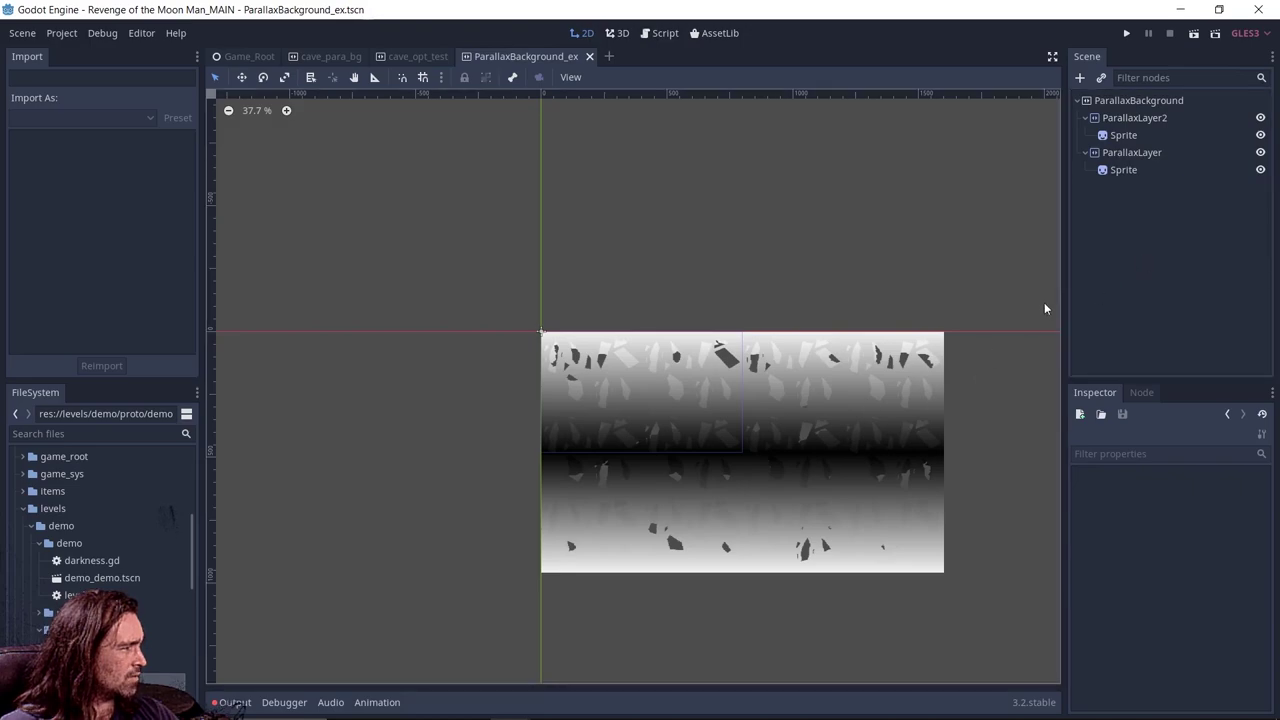
{"action": "left_click", "coordinate": [1125, 155]}
Step: Tint ParallaxLayer2's Sprite teal (2ba9b6) through Visibility > Modulate and save the scene
{"action": "left_click", "coordinate": [1128, 135]}
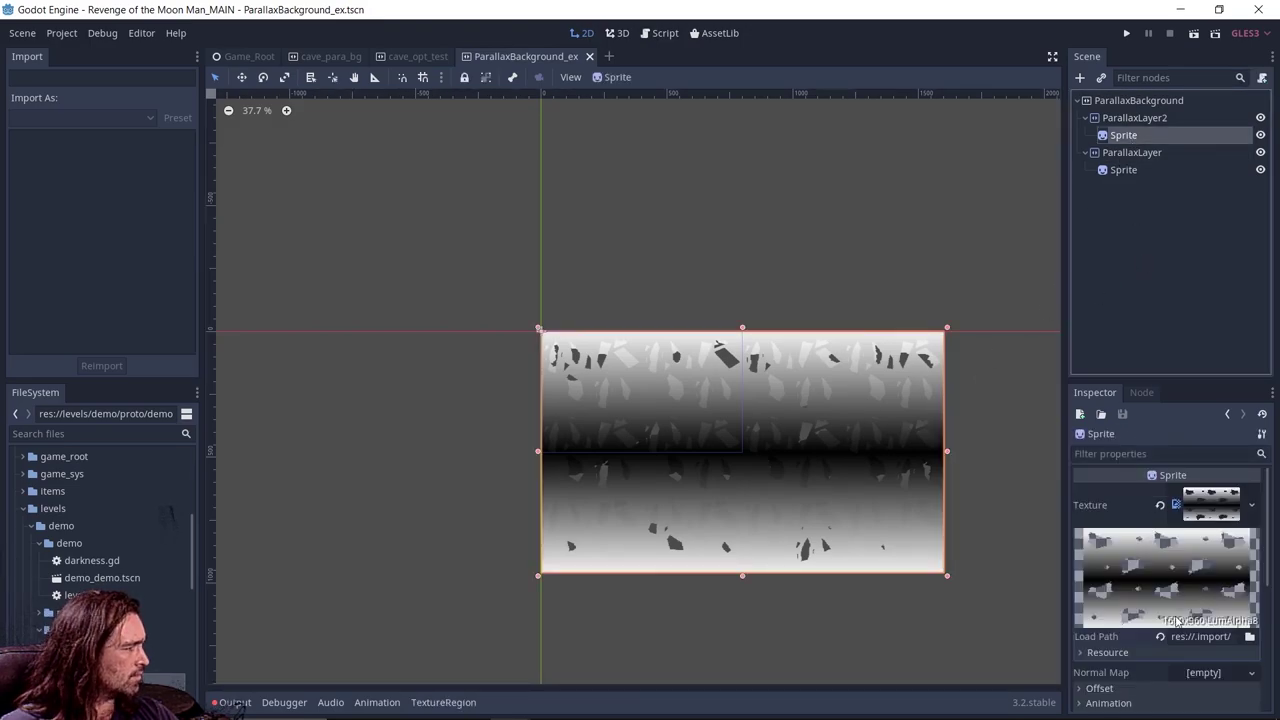
{"action": "scroll", "coordinate": [1177, 616], "scroll_direction": "down", "scroll_amount": 6}
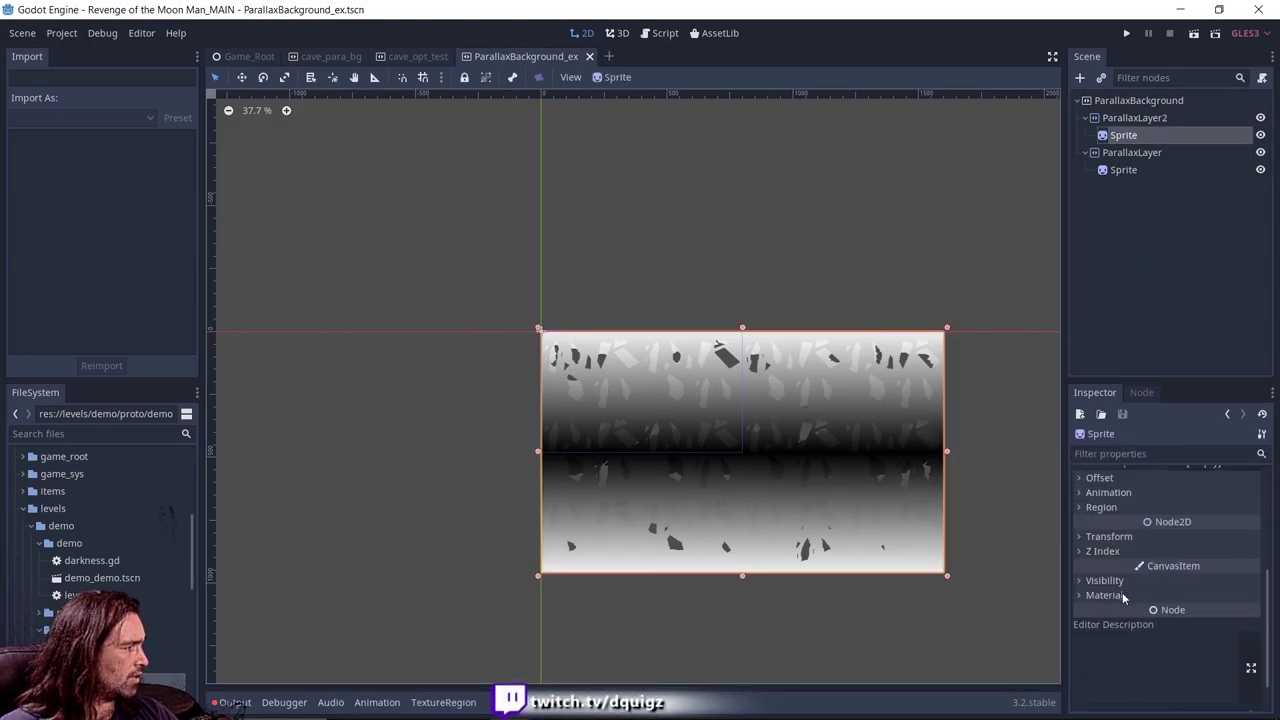
{"action": "left_click", "coordinate": [1105, 580]}
{"action": "left_click", "coordinate": [1200, 576]}
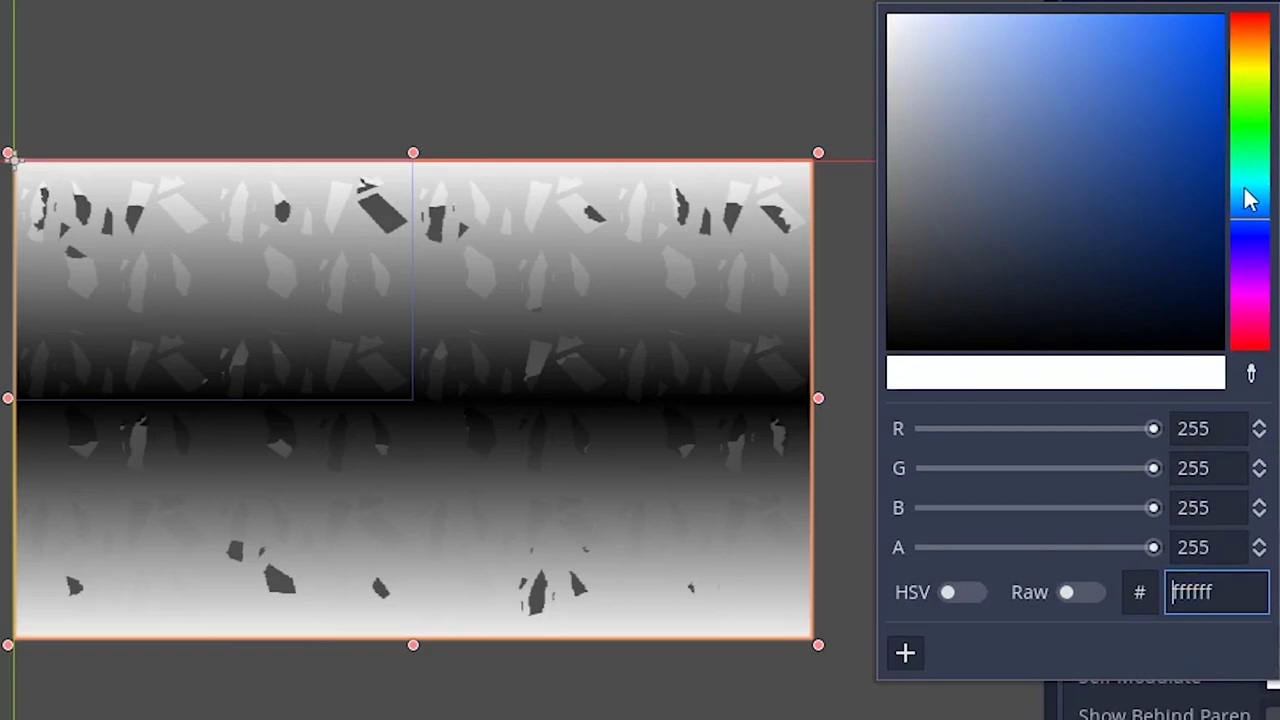
{"action": "left_click", "coordinate": [1250, 186]}
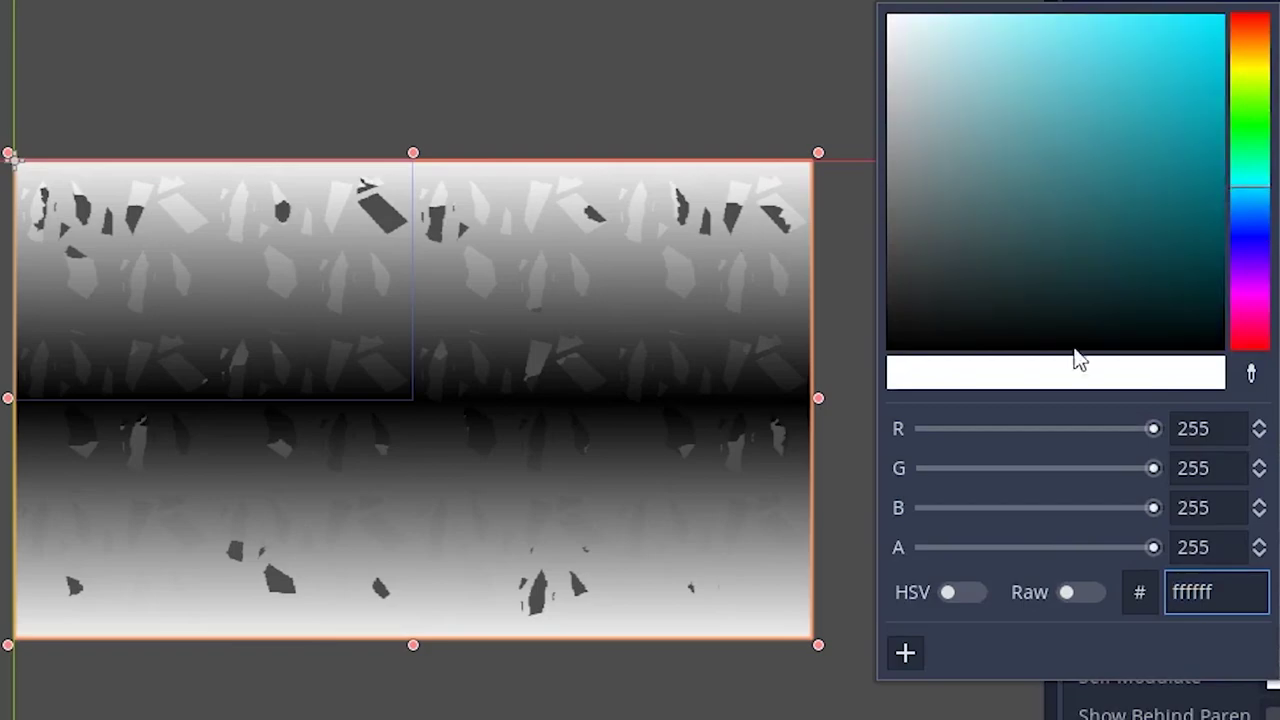
{"action": "left_click_drag", "start_coordinate": [1084, 153], "coordinate": [1142, 151]}
{"action": "left_click", "coordinate": [477, 209]}
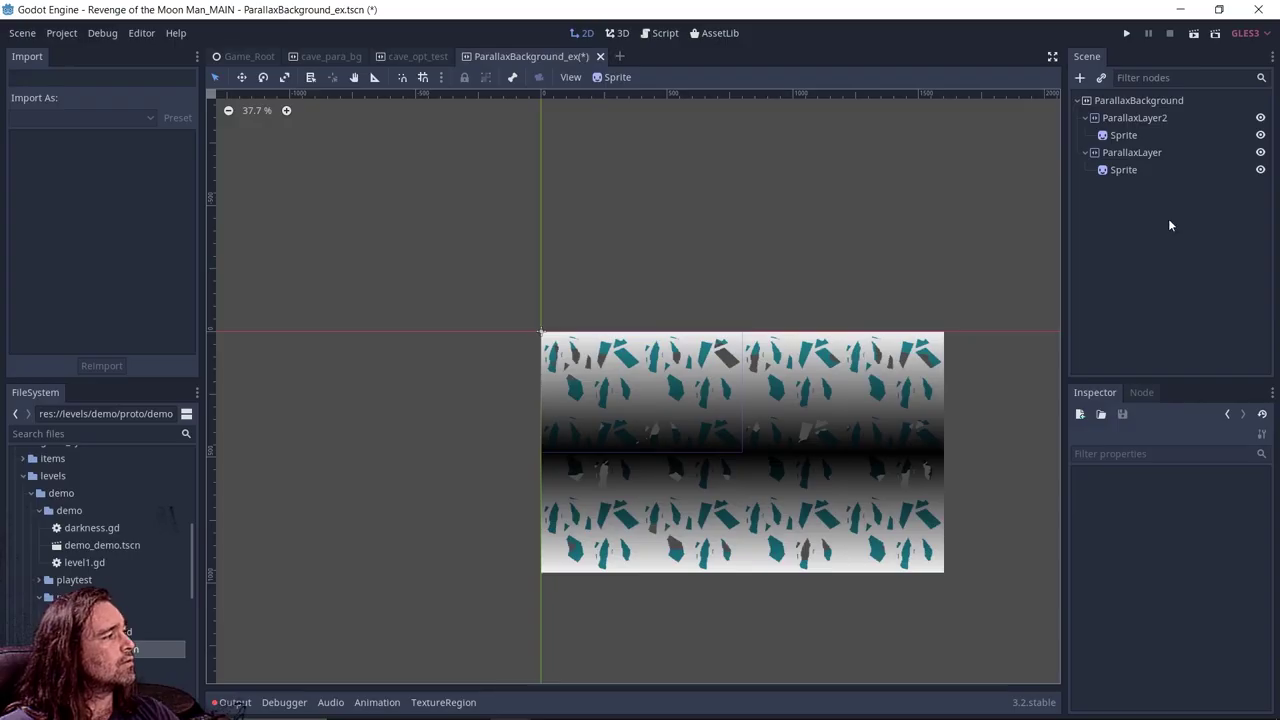
{"action": "key", "text": "ctrl+s"}
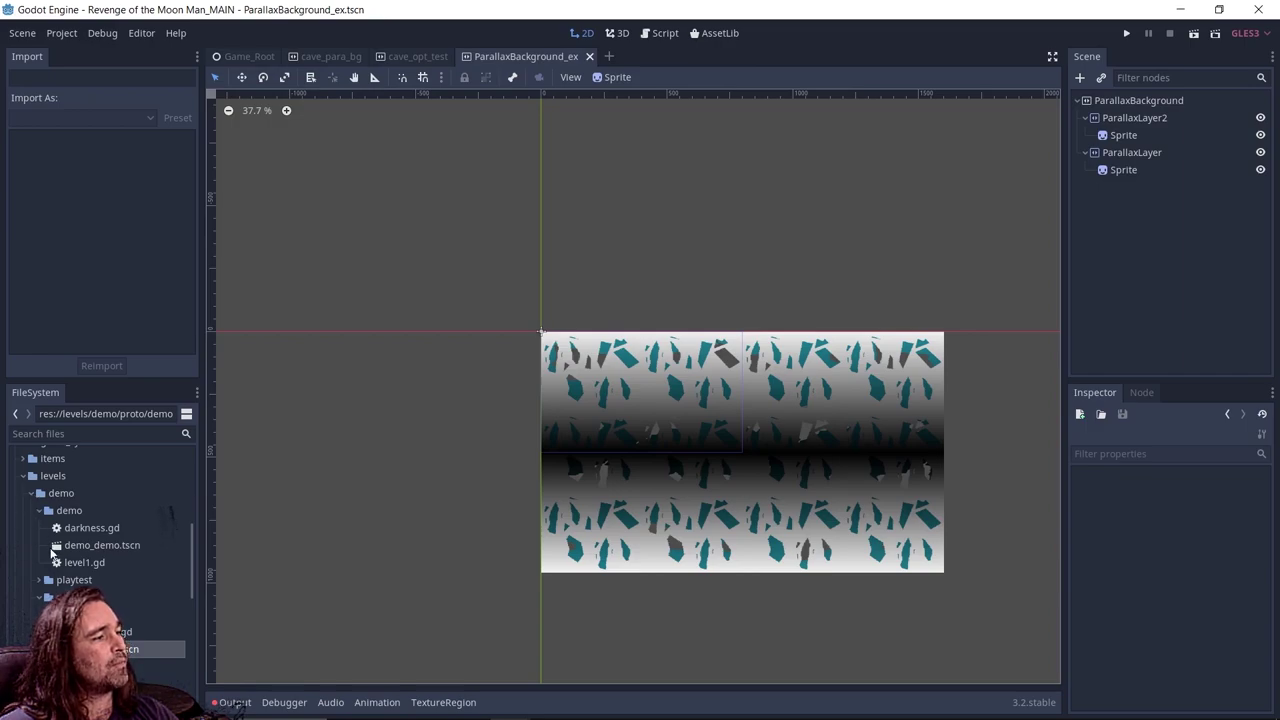
Step: Open demo_proto.tscn and delete its cave_opt_test background node
{"action": "left_click", "coordinate": [56, 548]}
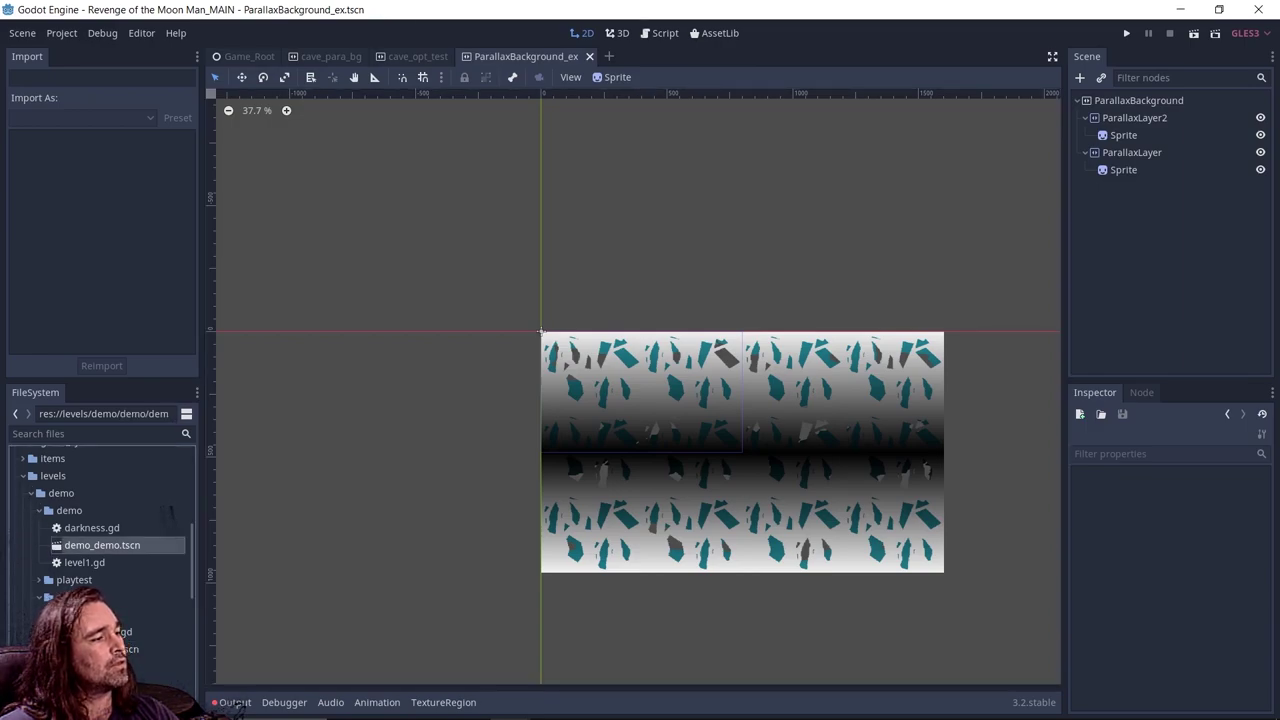
{"action": "double_click", "coordinate": [100, 648]}
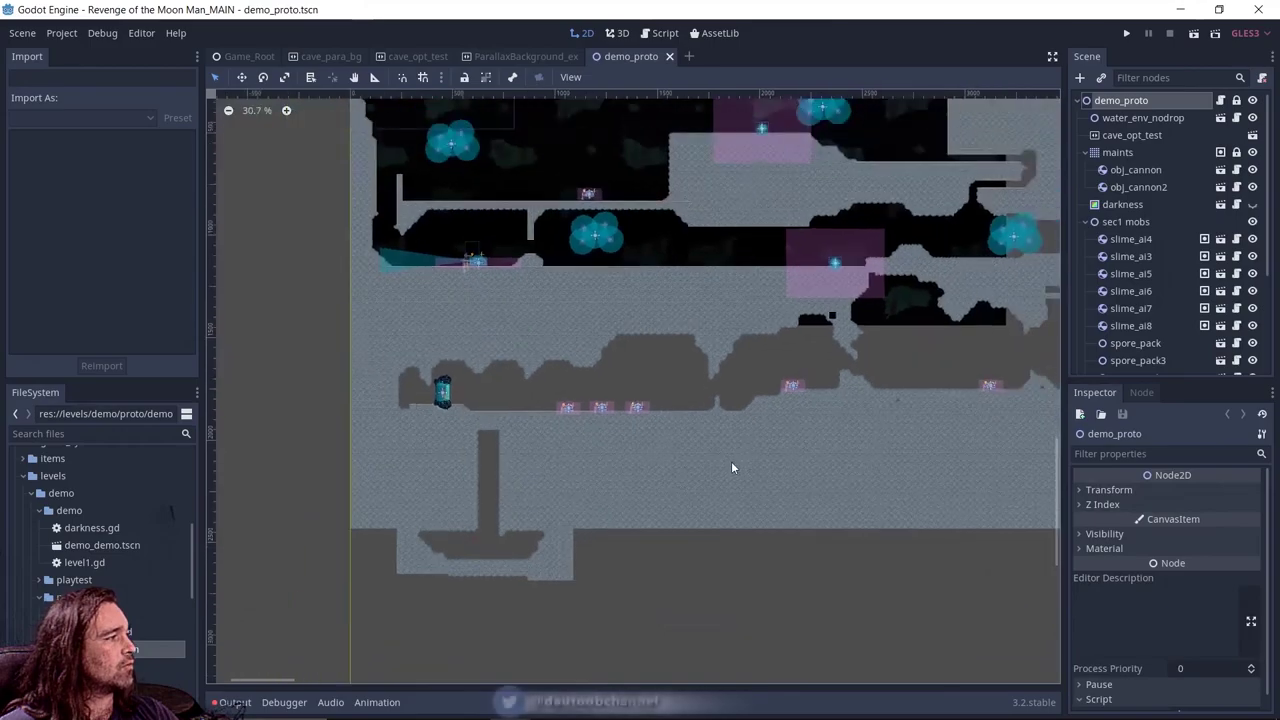
{"action": "left_click", "coordinate": [1132, 139]}
{"action": "right_click", "coordinate": [1132, 140]}
{"action": "left_click", "coordinate": [1134, 579]}
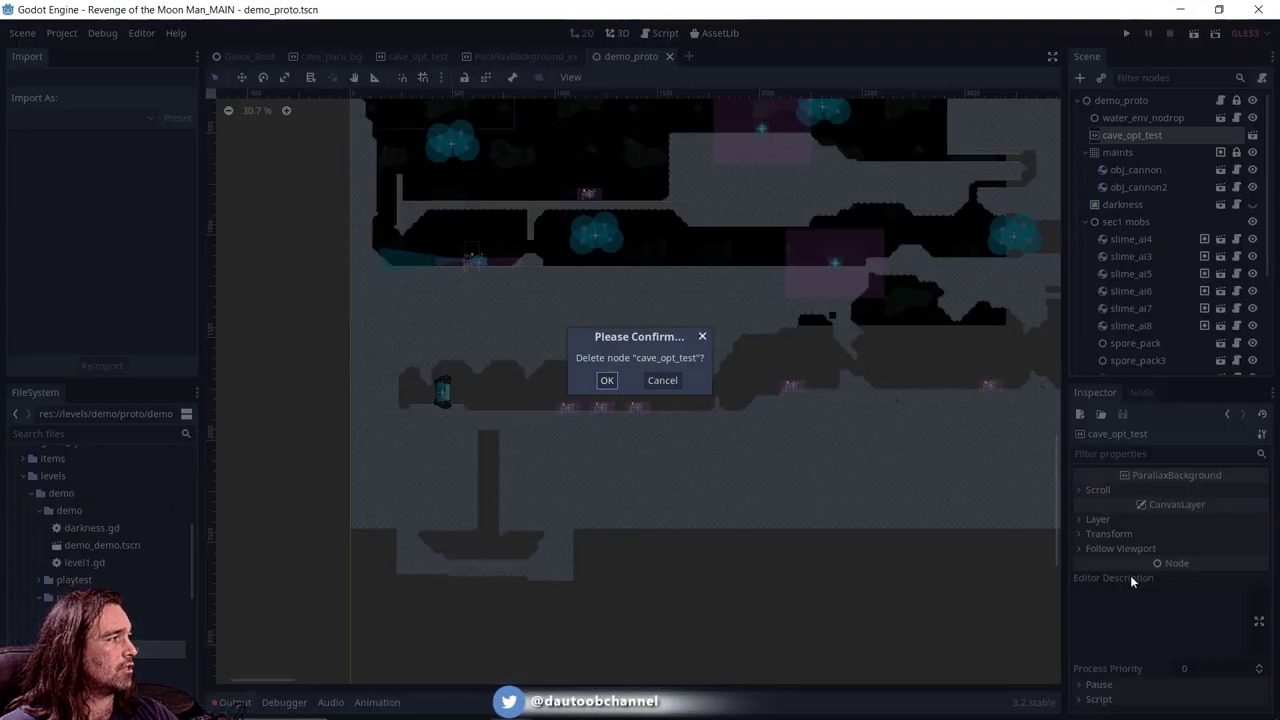
{"action": "left_click", "coordinate": [606, 381]}
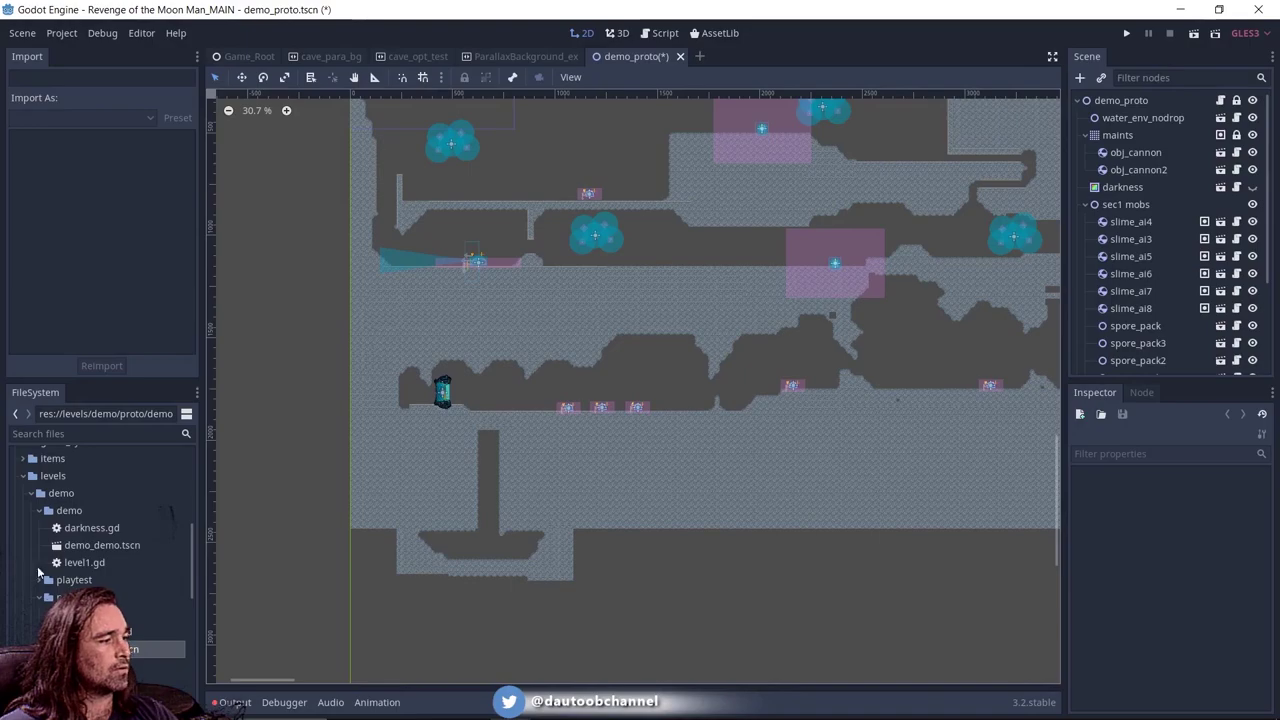
Step: Instance tools/ParallaxBackground_ex.tscn into the demo_proto scene tree
{"action": "scroll", "coordinate": [167, 515], "scroll_direction": "up", "scroll_amount": 4}
{"action": "scroll", "coordinate": [100, 530], "scroll_direction": "up", "scroll_amount": 3}
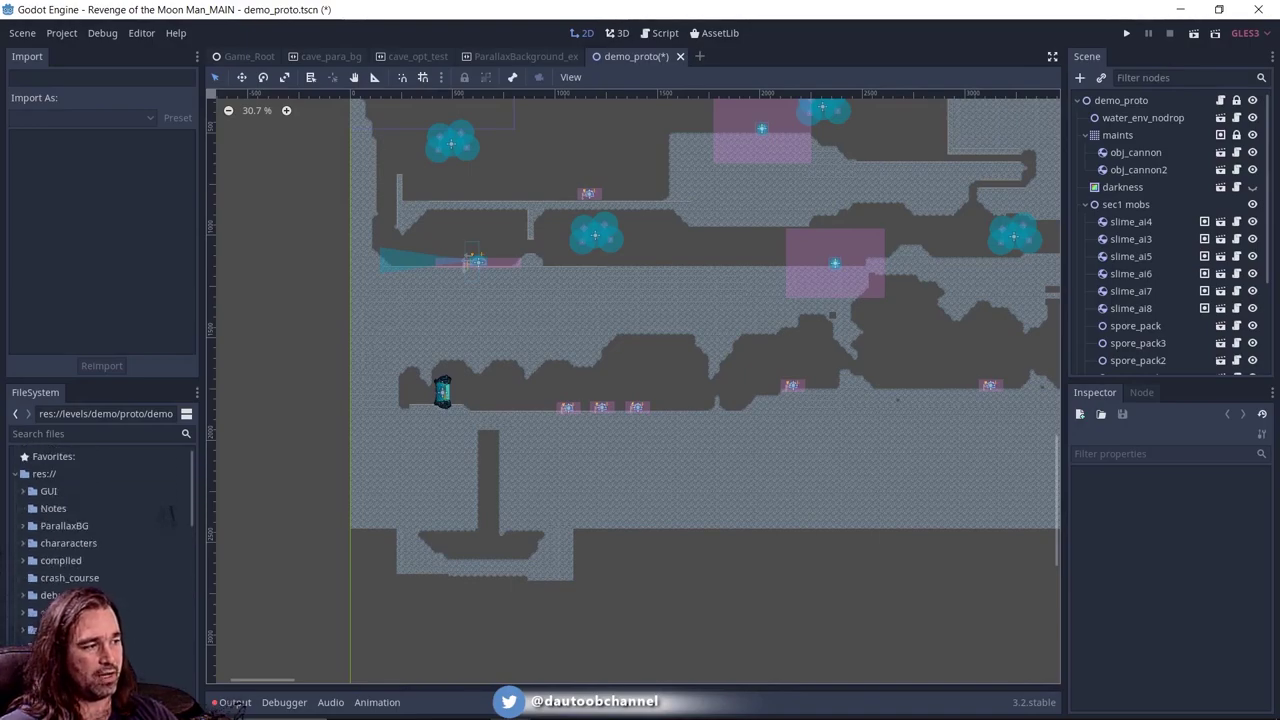
{"action": "scroll", "coordinate": [100, 530], "scroll_direction": "down", "scroll_amount": 5}
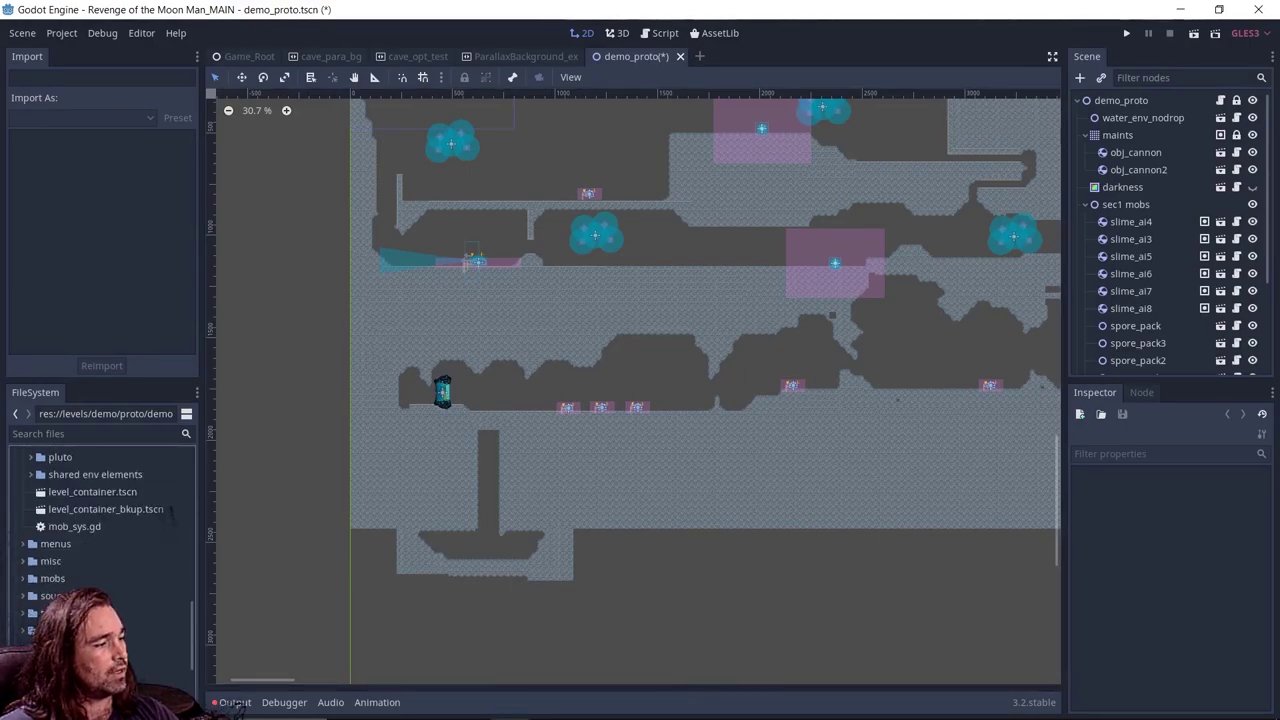
{"action": "left_click", "coordinate": [28, 633]}
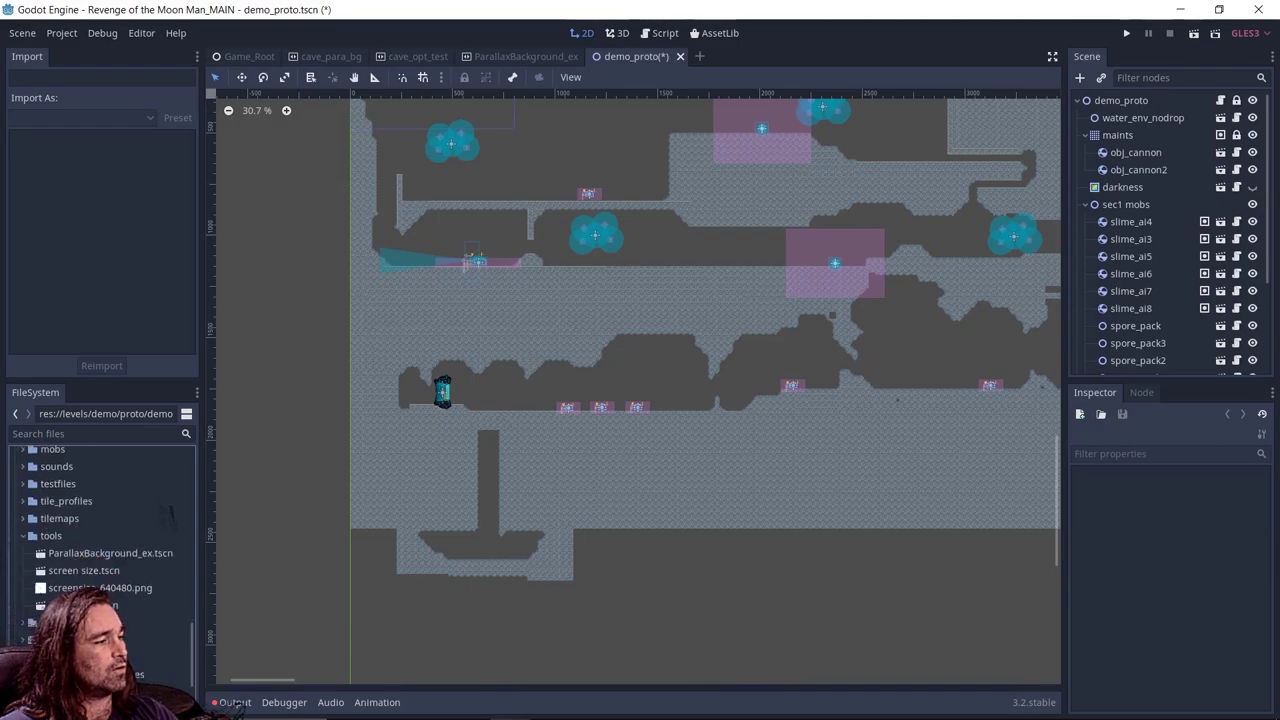
{"action": "left_click_drag", "start_coordinate": [100, 548], "coordinate": [1128, 102]}
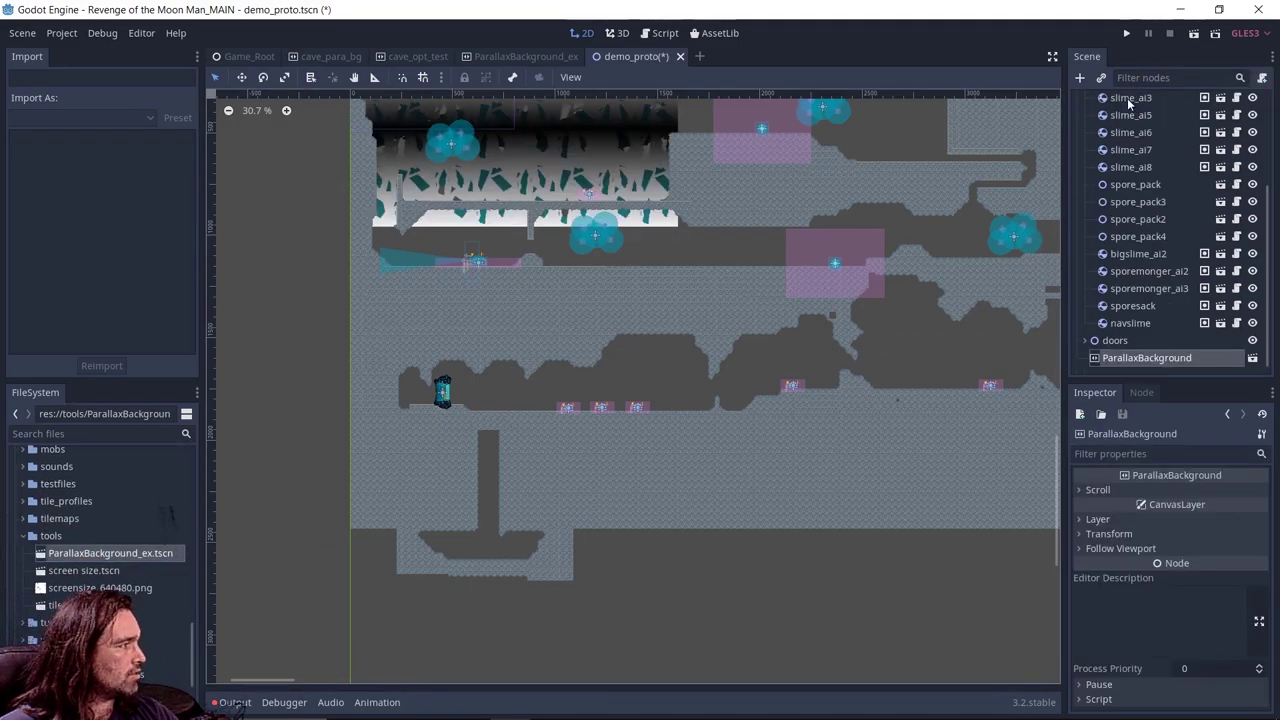
{"action": "scroll", "coordinate": [708, 367], "scroll_direction": "right", "scroll_amount": 4}
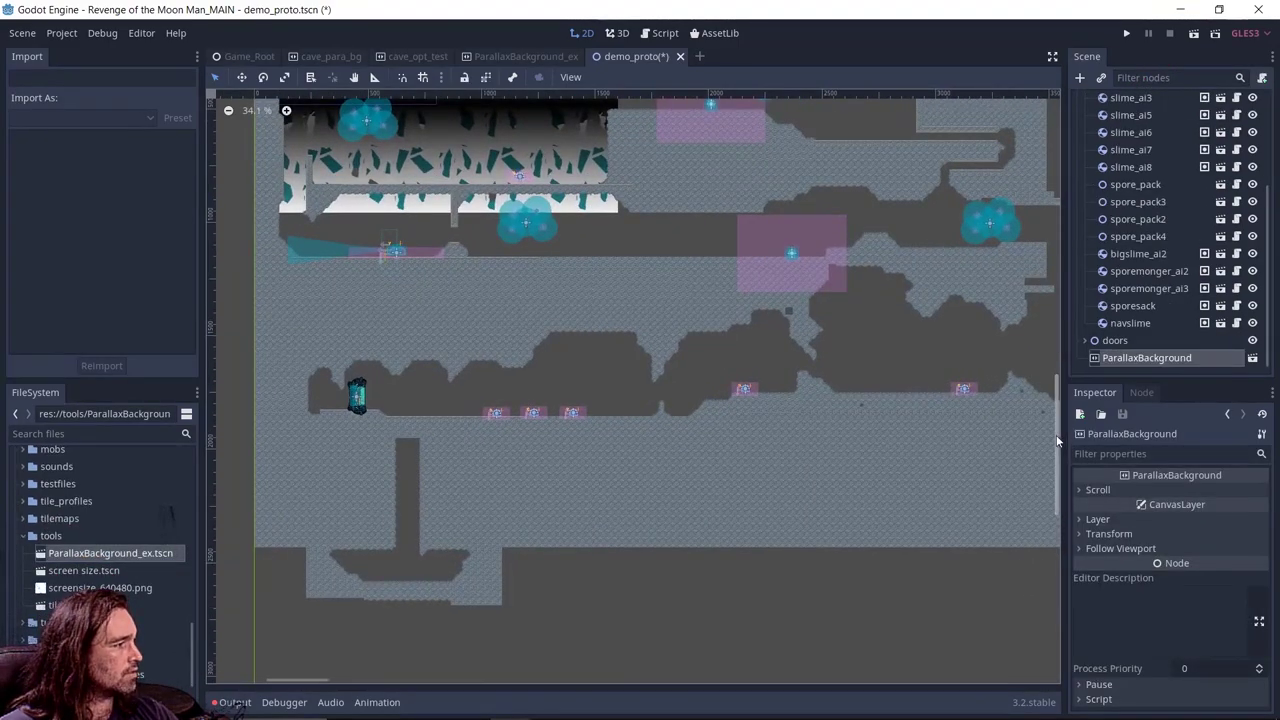
{"action": "scroll", "coordinate": [1033, 284], "scroll_direction": "up", "scroll_amount": 2}
{"action": "scroll", "coordinate": [1033, 284], "scroll_direction": "up", "scroll_amount": 1}
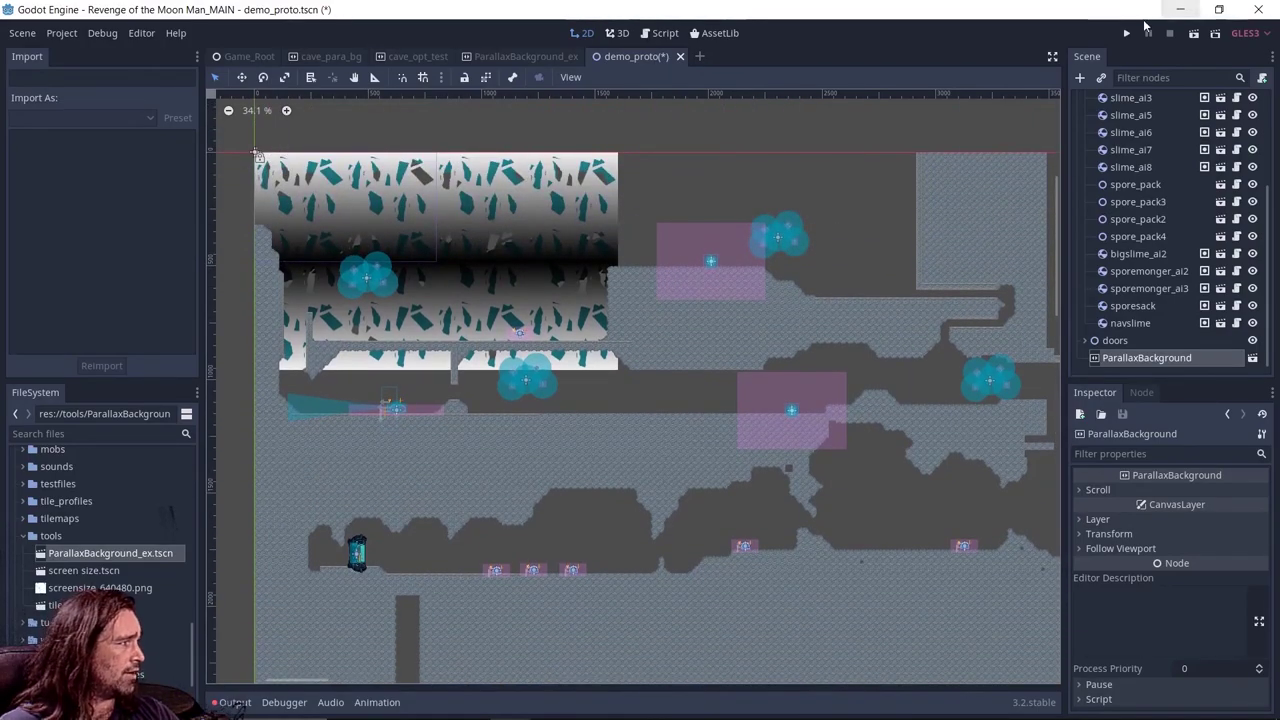
Step: Save the demo_proto level, start it from the title screen, then stop the test run
{"action": "key", "text": "ctrl+s"}
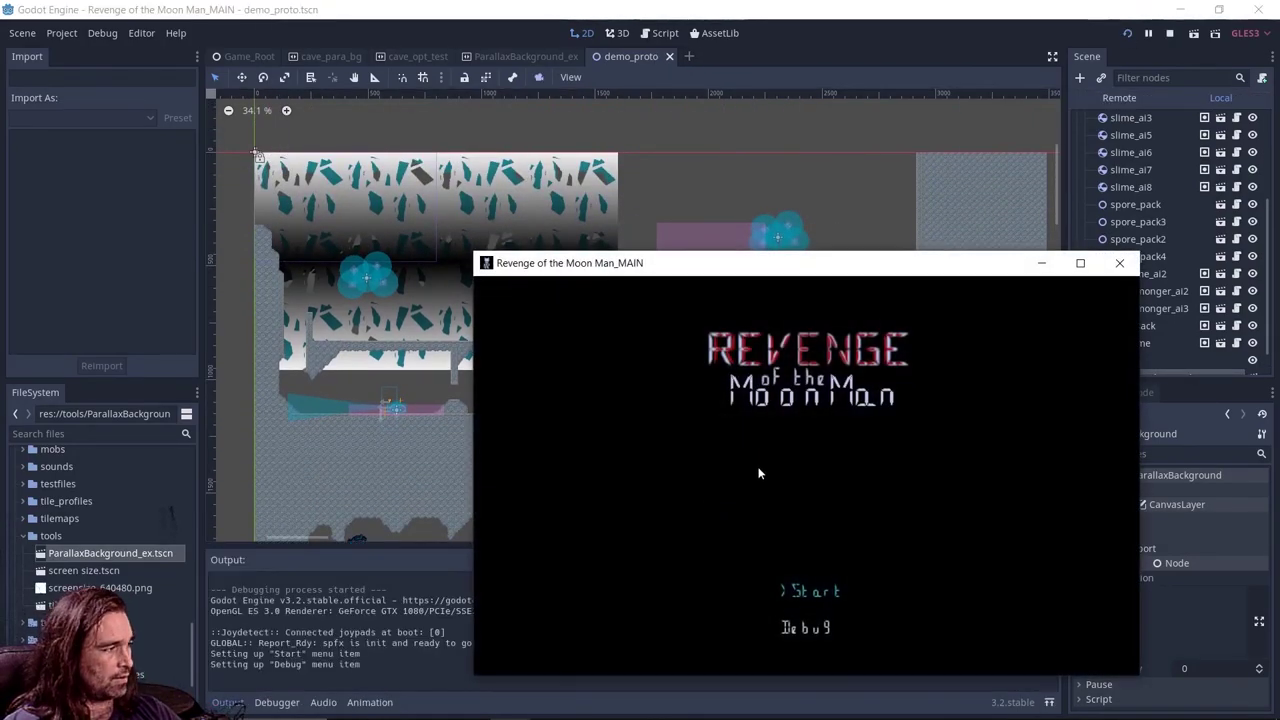
{"action": "key", "text": "Return"}
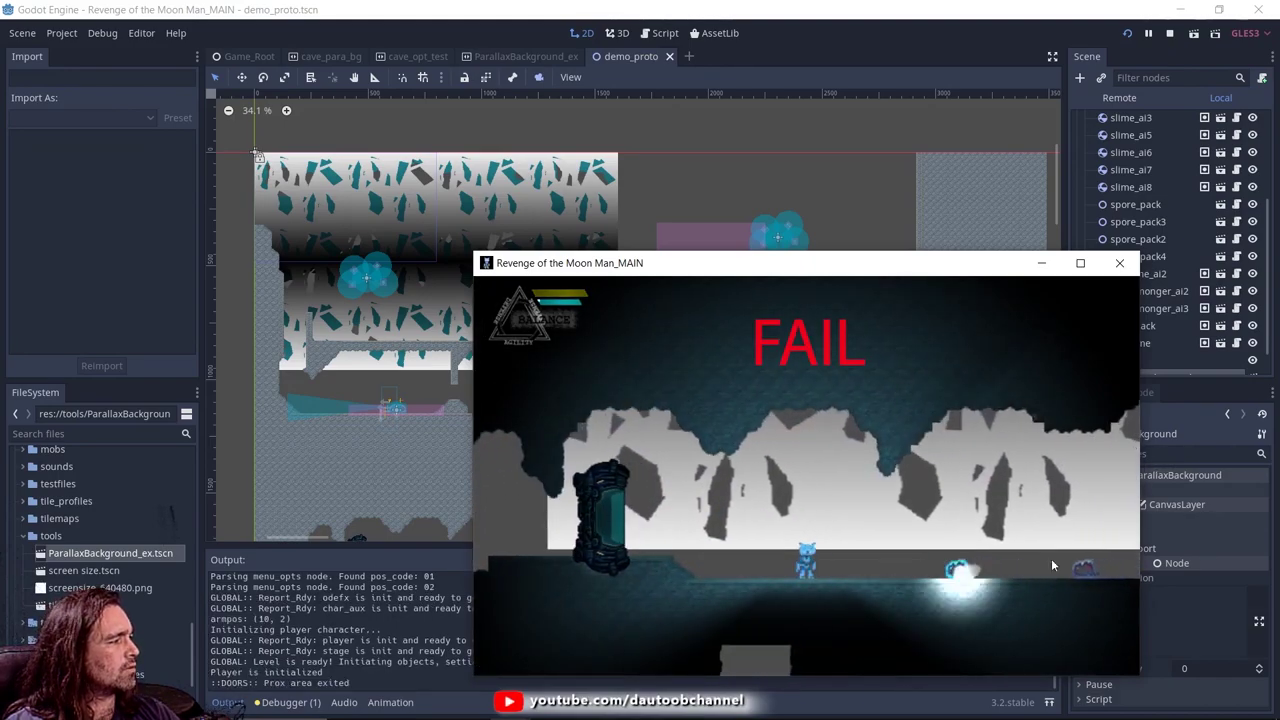
{"action": "left_click", "coordinate": [1128, 268]}
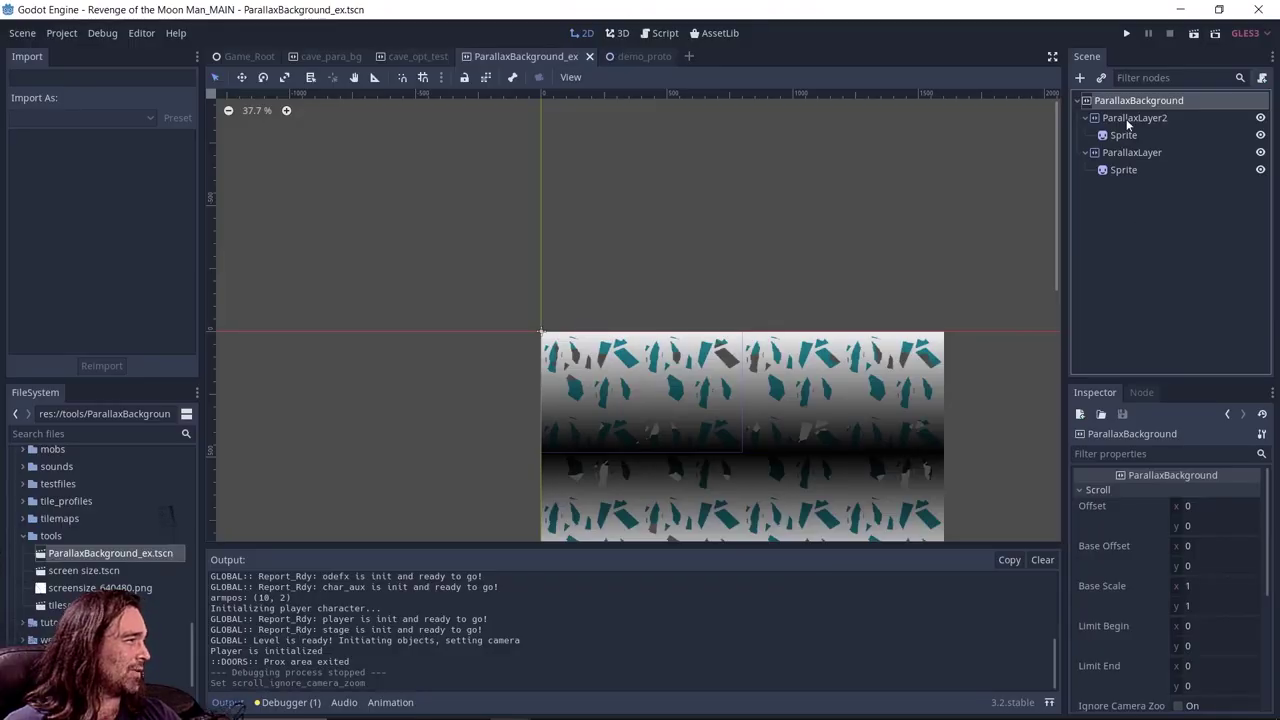
Step: Set ParallaxLayer2's Motion Mirroring to 1600 by 960
{"action": "left_click", "coordinate": [1130, 118]}
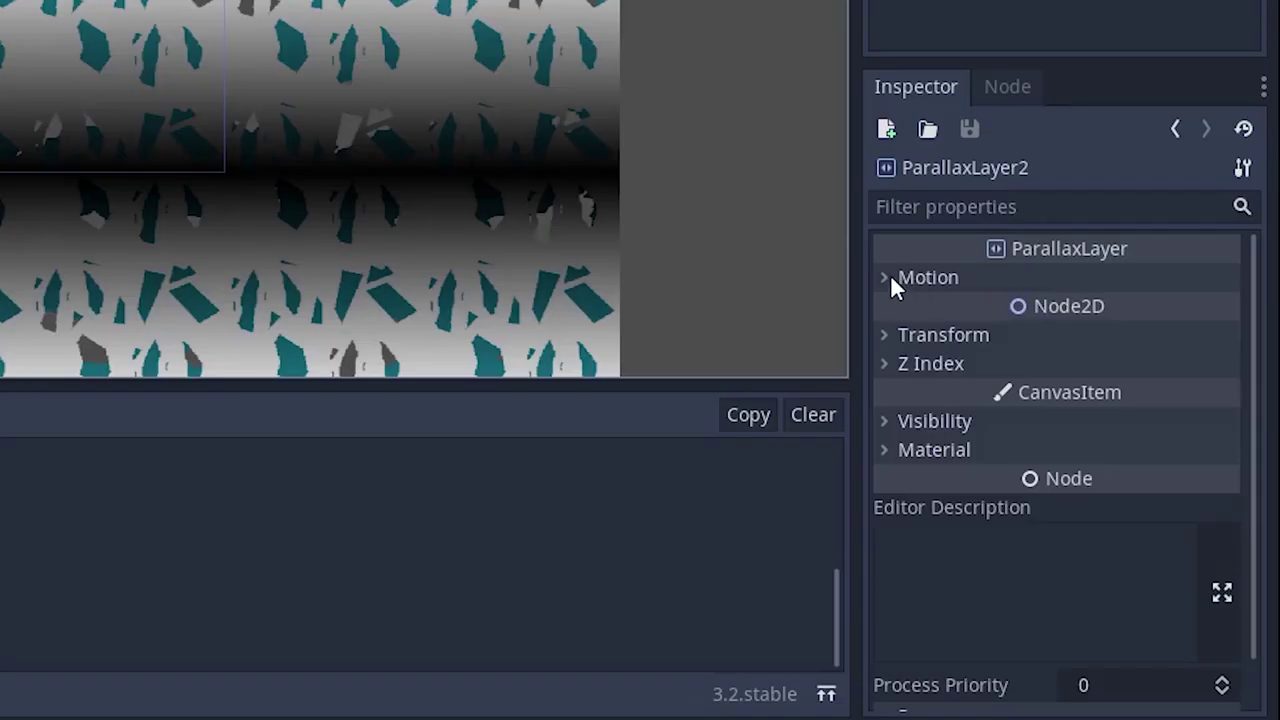
{"action": "left_click", "coordinate": [1081, 490]}
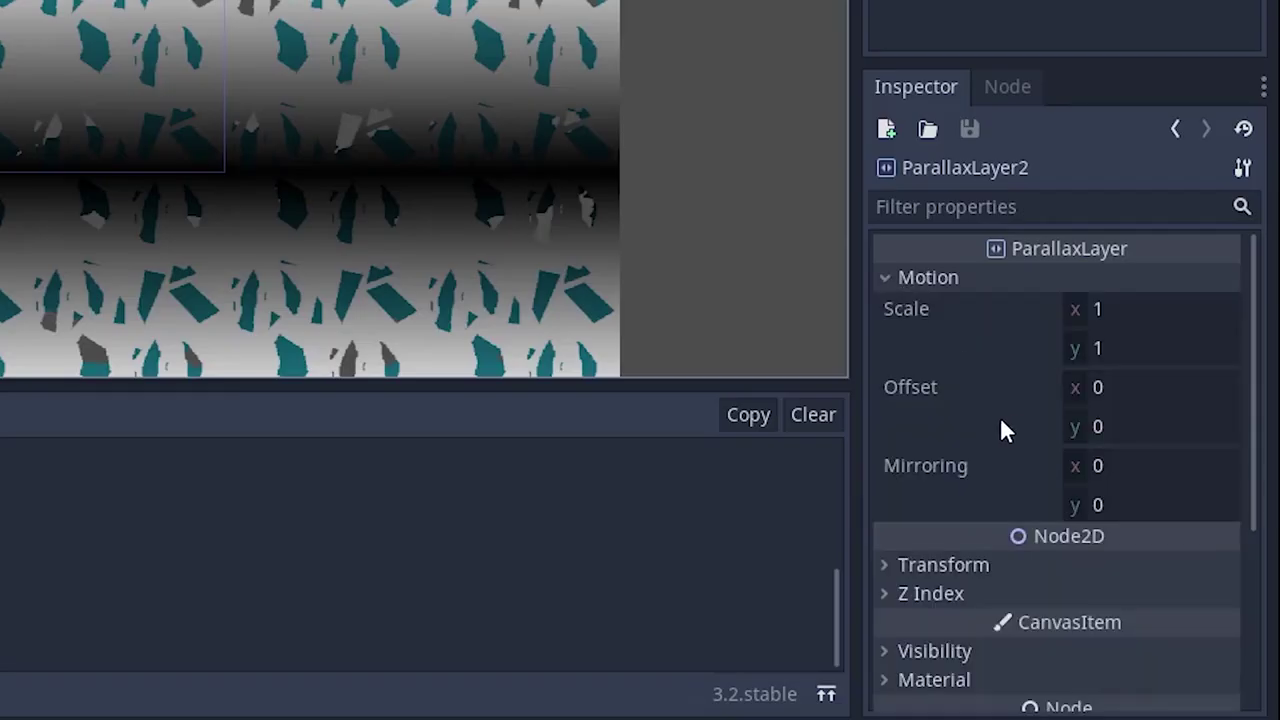
{"action": "left_click", "coordinate": [1155, 467]}
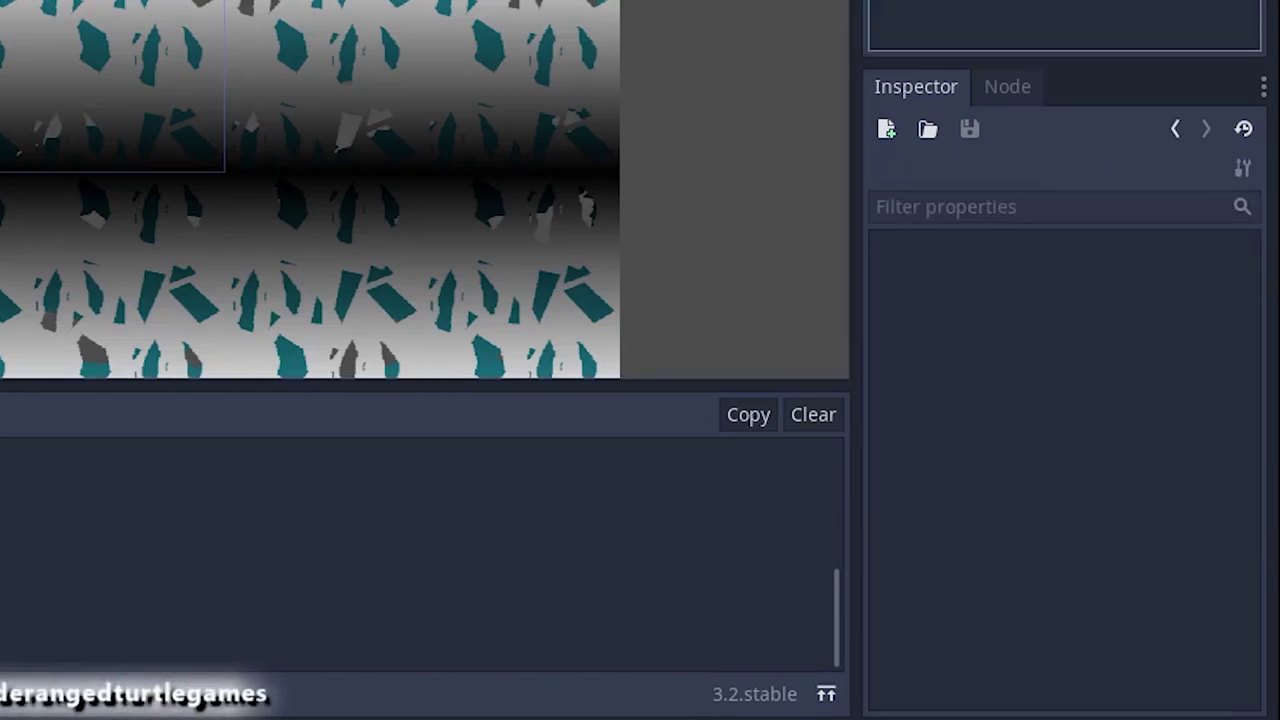
{"action": "key", "text": "Down"}
{"action": "key", "text": "Down"}
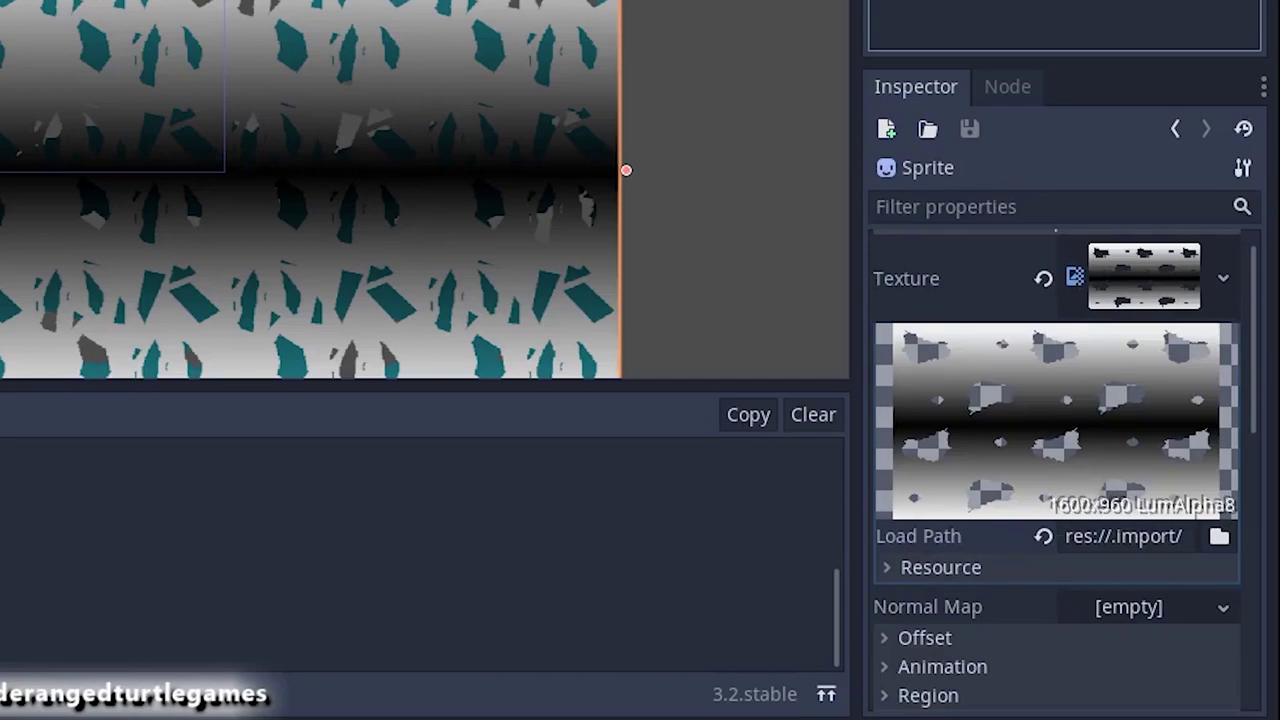
{"action": "key", "text": "Up"}
{"action": "left_click", "coordinate": [1165, 466]}
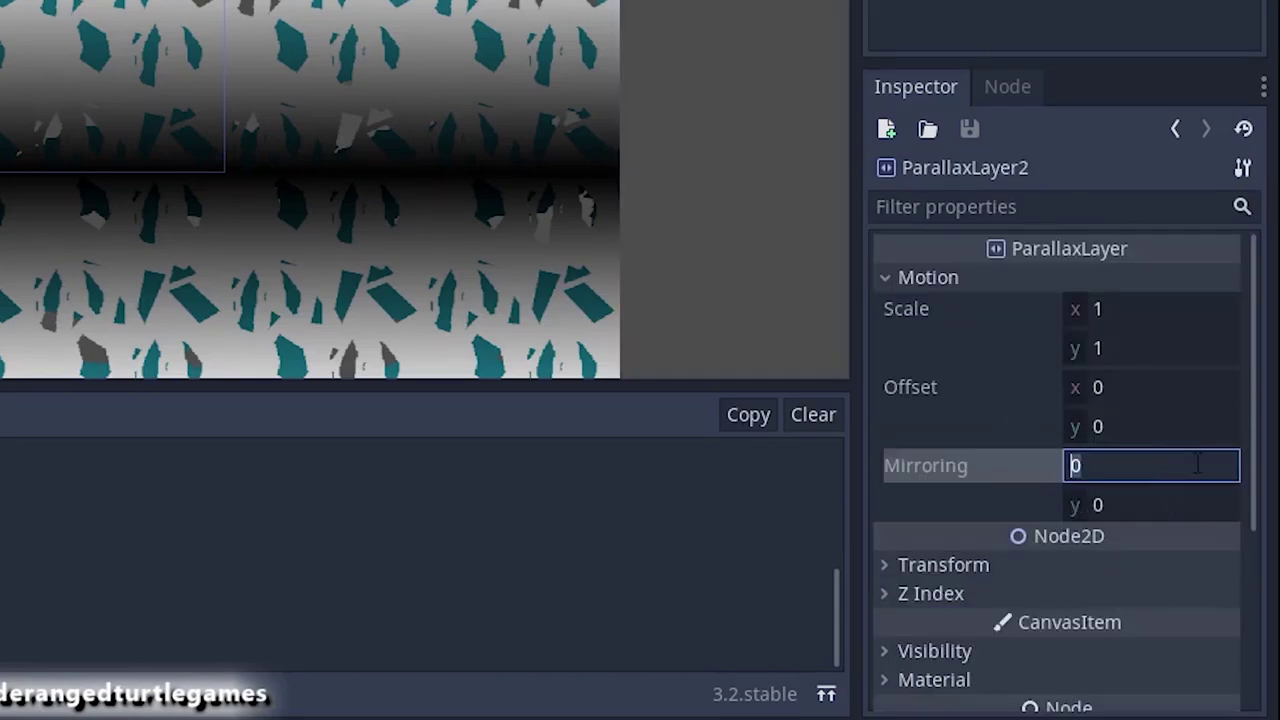
{"action": "type", "text": "1600"}
{"action": "key", "text": "Tab"}
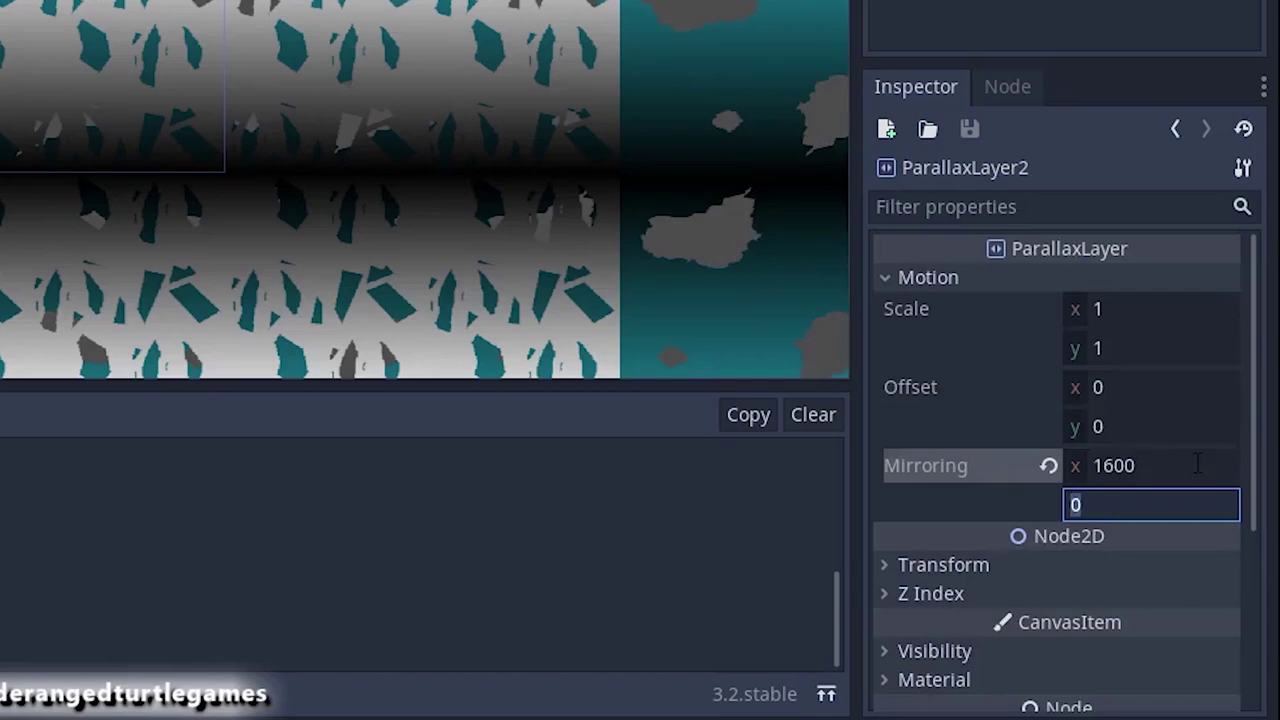
{"action": "type", "text": "960"}
{"action": "key", "text": "Return"}
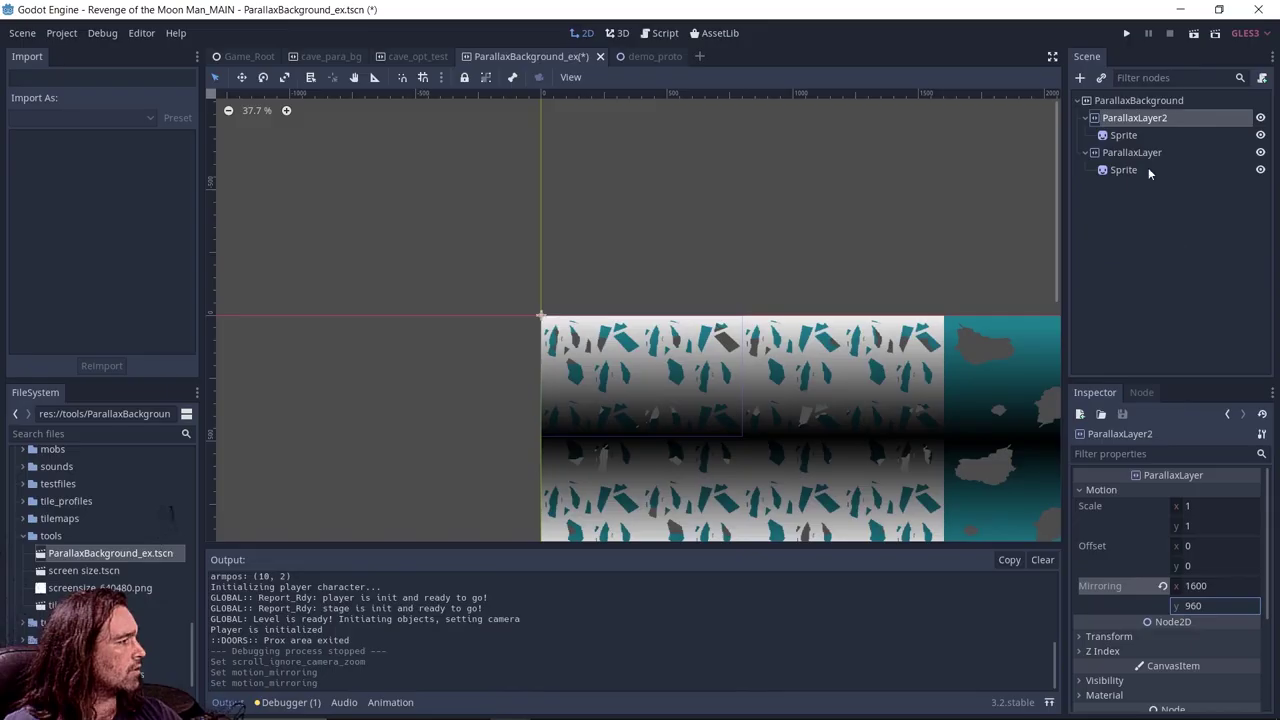
Step: Give ParallaxLayer the same 1600 by 960 mirroring and save the scene
{"action": "left_click", "coordinate": [1121, 171]}
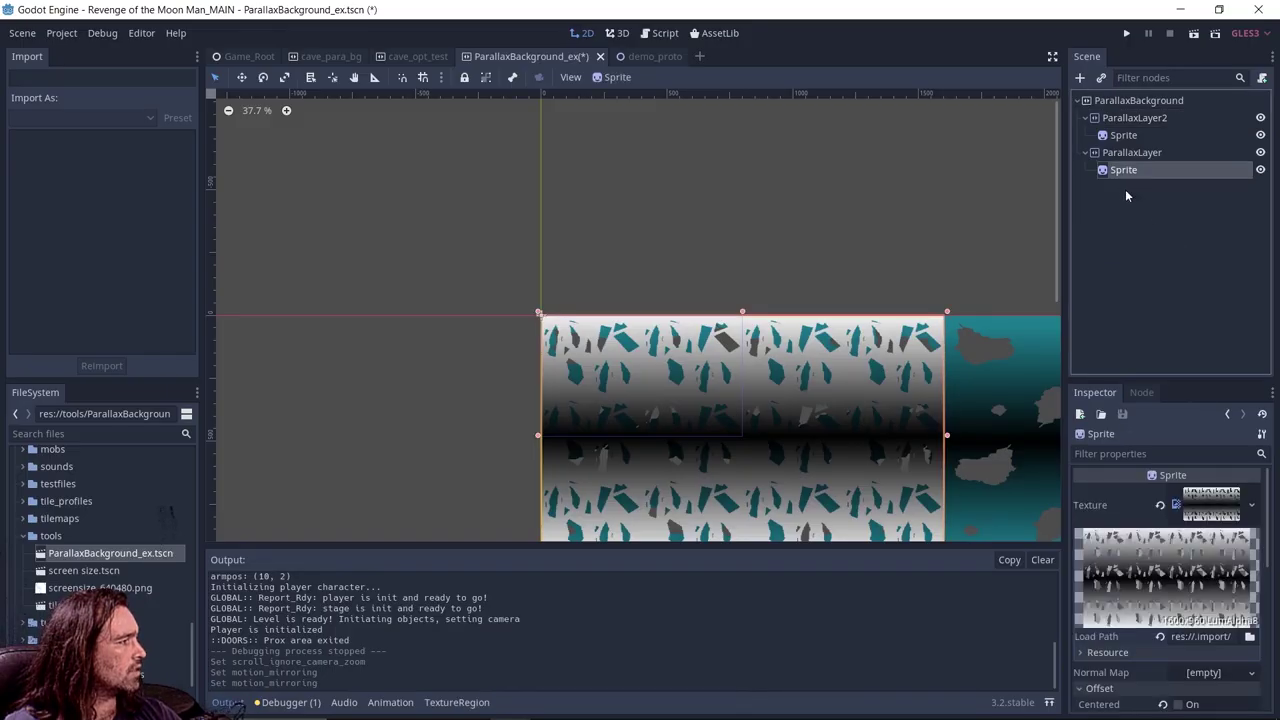
{"action": "scroll", "coordinate": [1190, 624], "scroll_direction": "down", "scroll_amount": 5}
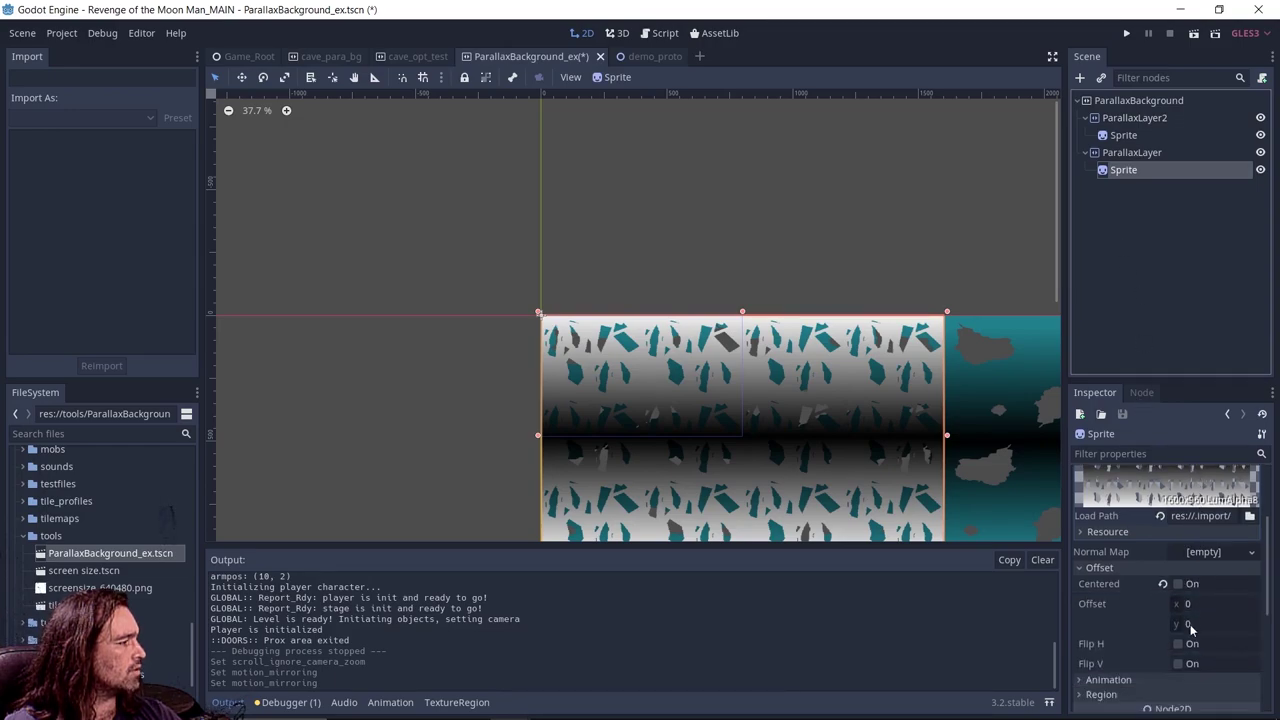
{"action": "key", "text": "ctrl+z"}
{"action": "left_click", "coordinate": [1250, 585]}
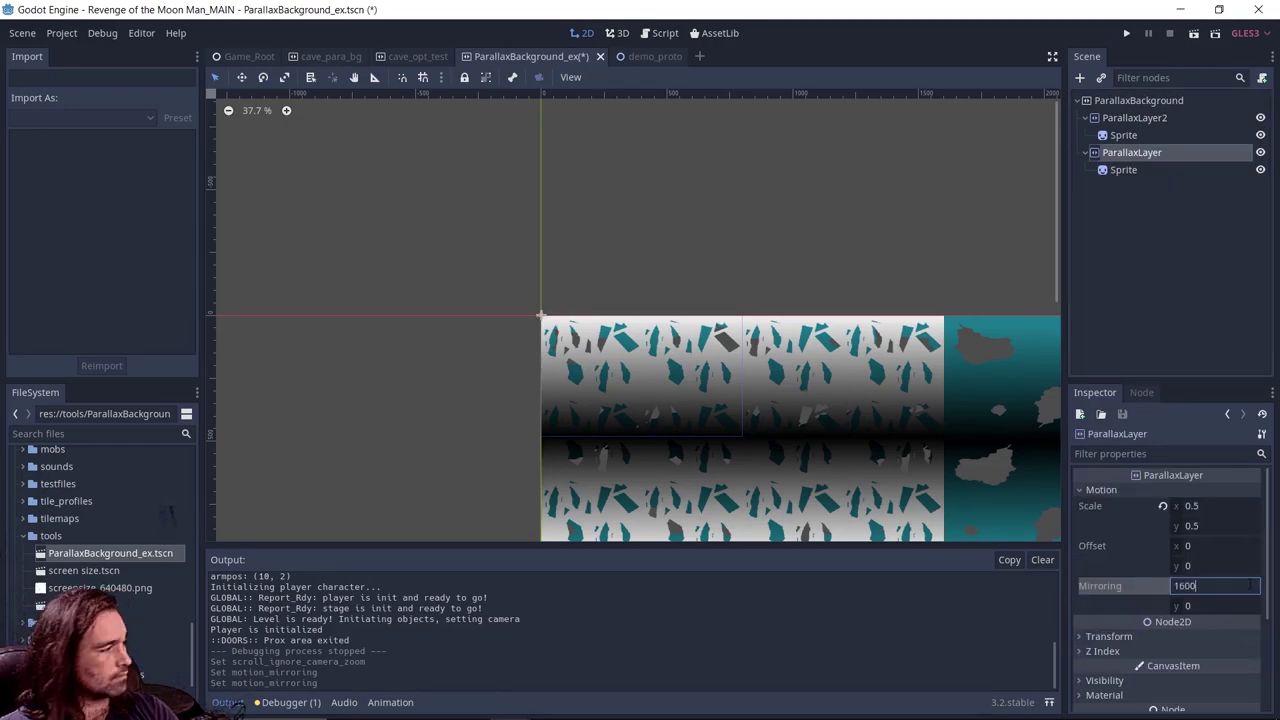
{"action": "type", "text": "1600"}
{"action": "key", "text": "Tab"}
{"action": "type", "text": "960"}
{"action": "key", "text": "Return"}
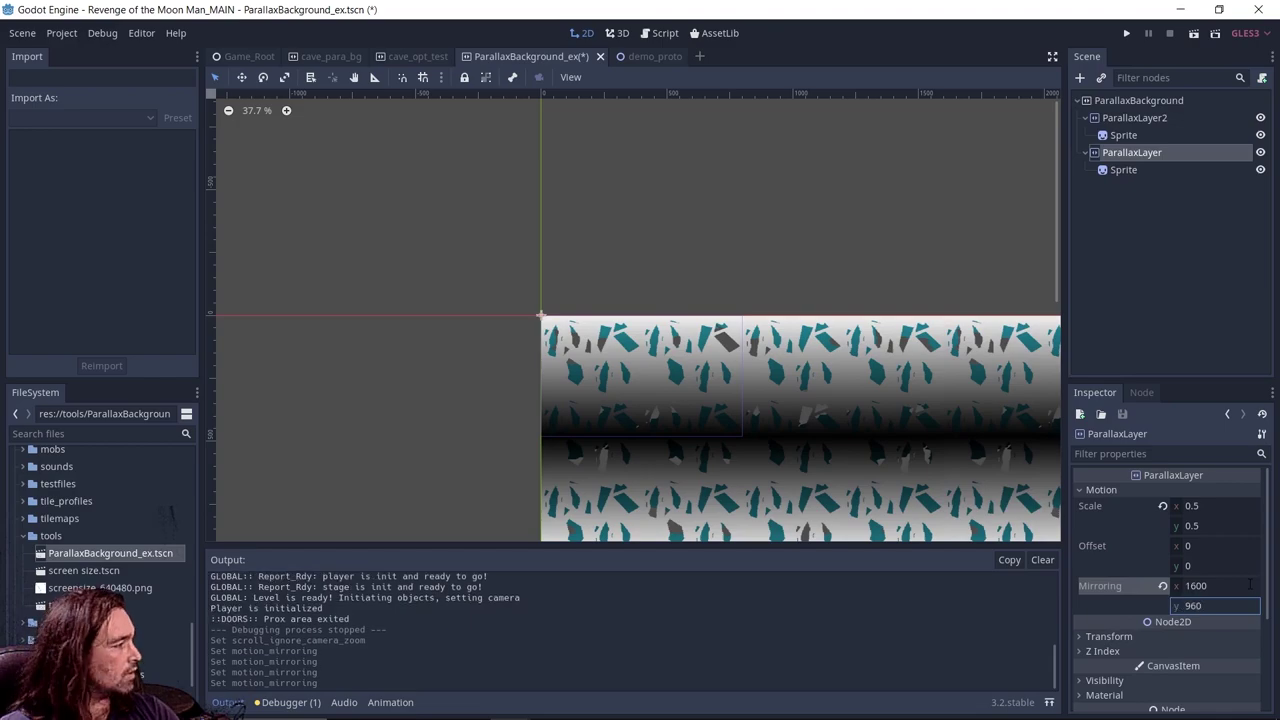
{"action": "key", "text": "ctrl+s"}
{"action": "scroll", "coordinate": [787, 388], "scroll_direction": "down", "scroll_amount": 2}
{"action": "scroll", "coordinate": [787, 388], "scroll_direction": "down", "scroll_amount": 1}
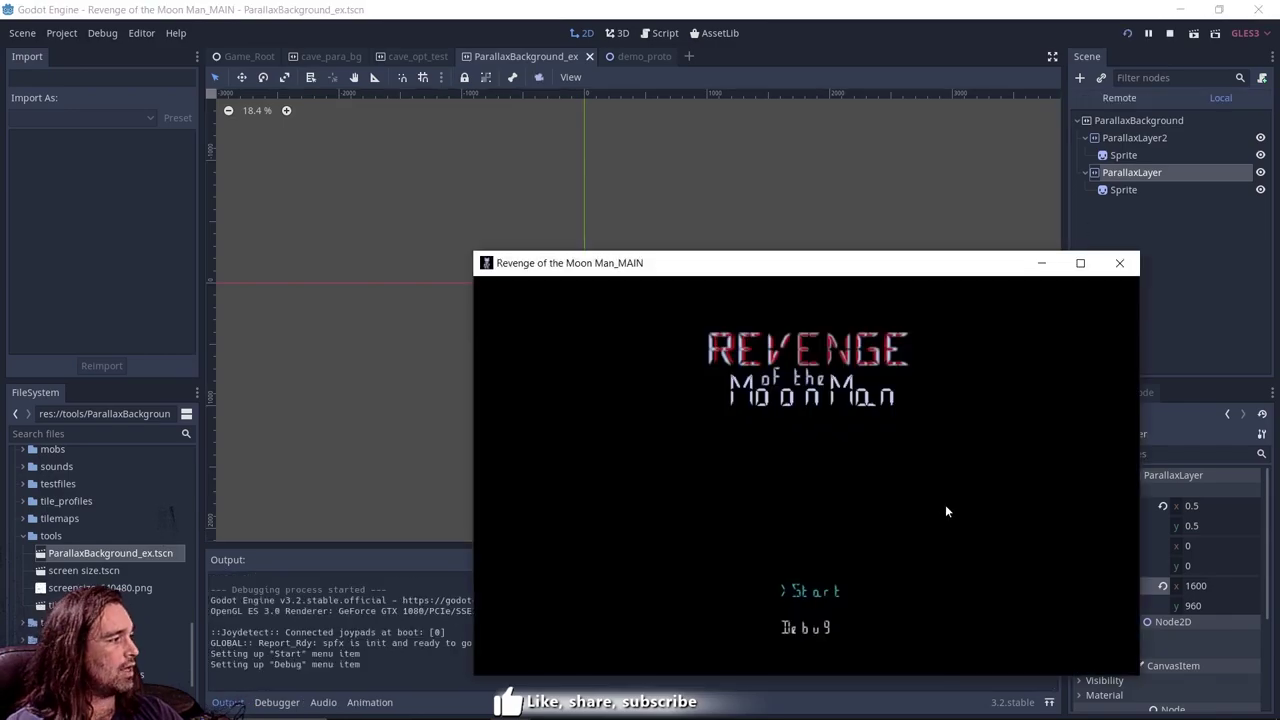
{"action": "key", "text": "Return"}
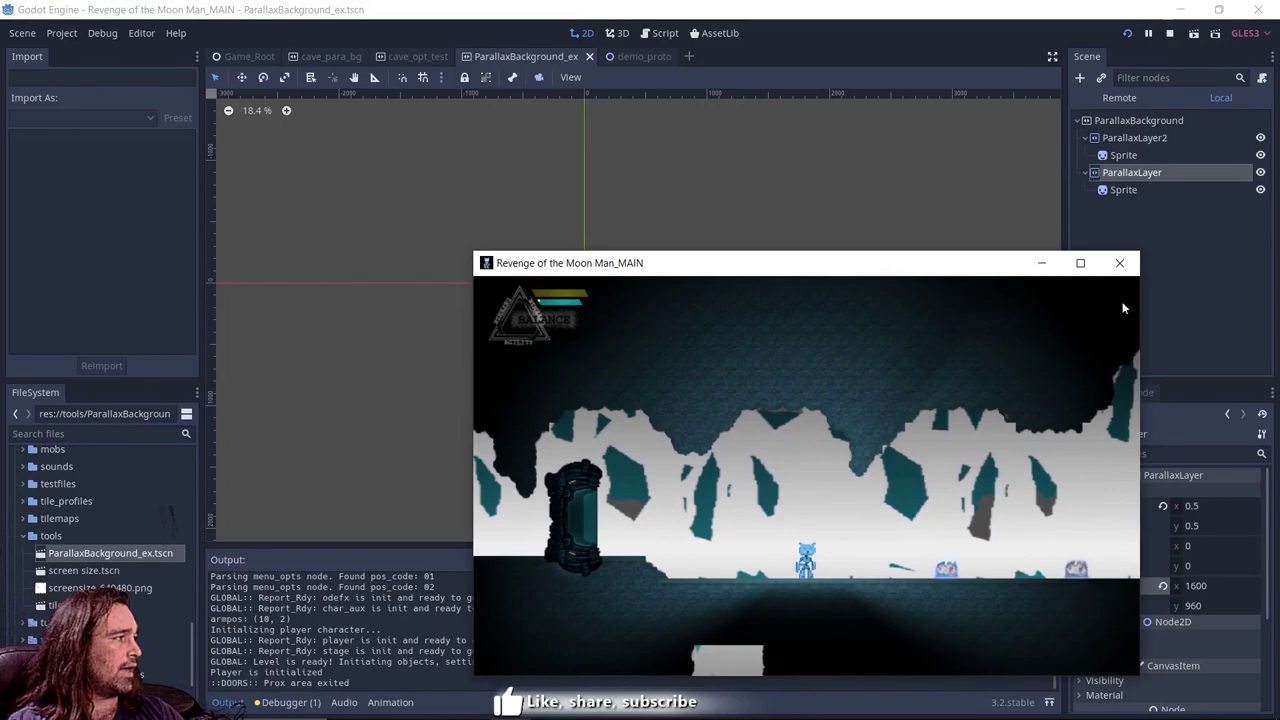
{"action": "left_click", "coordinate": [1114, 270]}
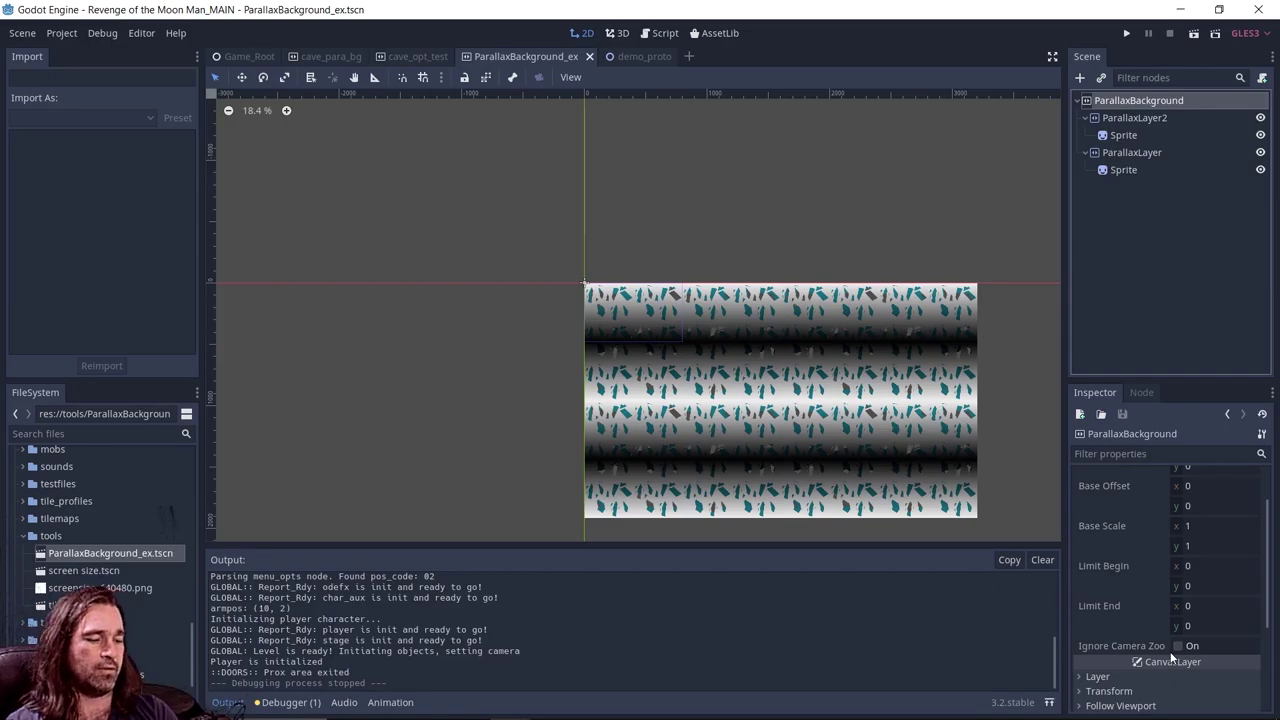
Step: Toggle Ignore Camera Zoom on ParallaxBackground and compare by zooming the camera out in test runs
{"action": "left_click", "coordinate": [1176, 648]}
{"action": "key", "text": "F5"}
{"action": "left_click", "coordinate": [1114, 268]}
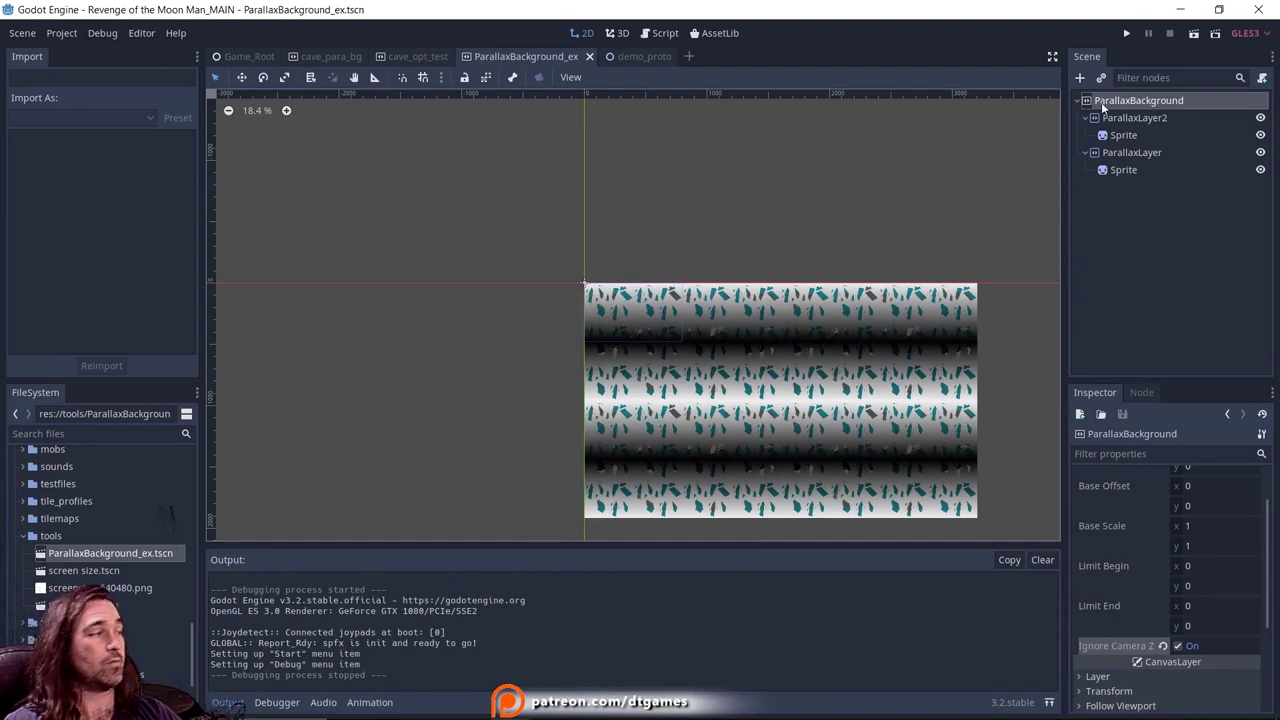
{"action": "left_click", "coordinate": [1127, 34]}
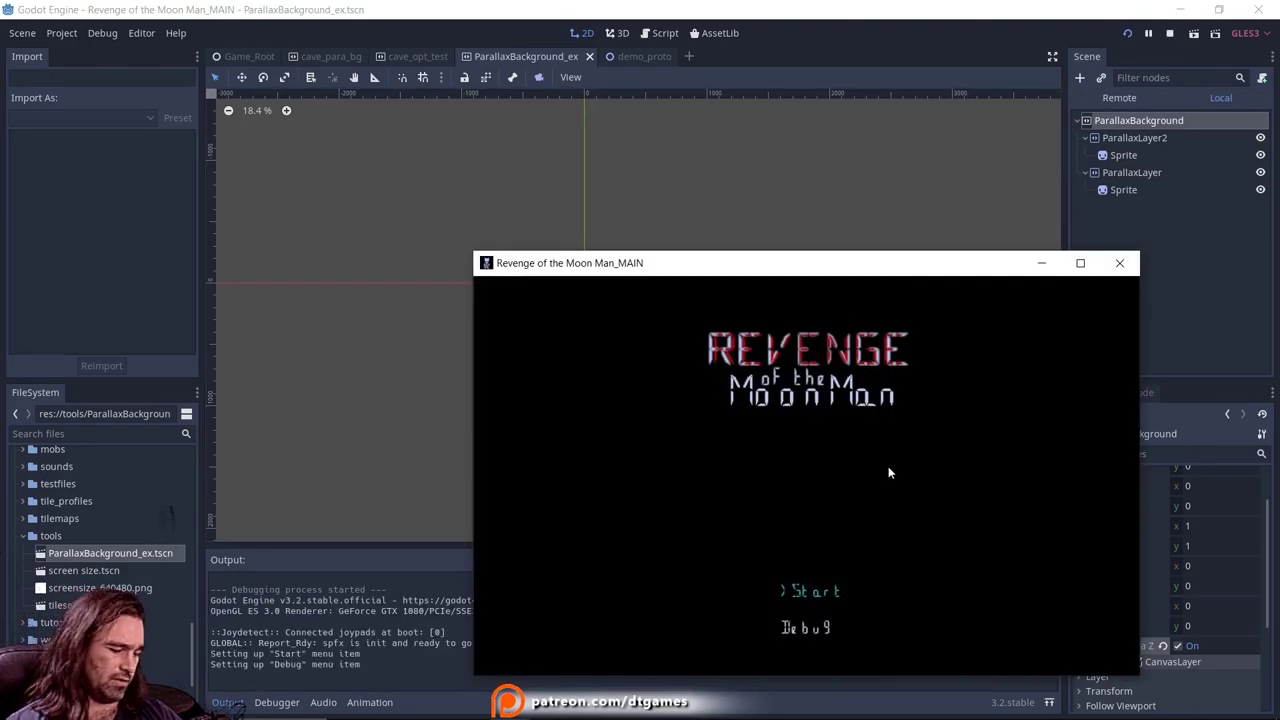
{"action": "key", "text": "Return"}
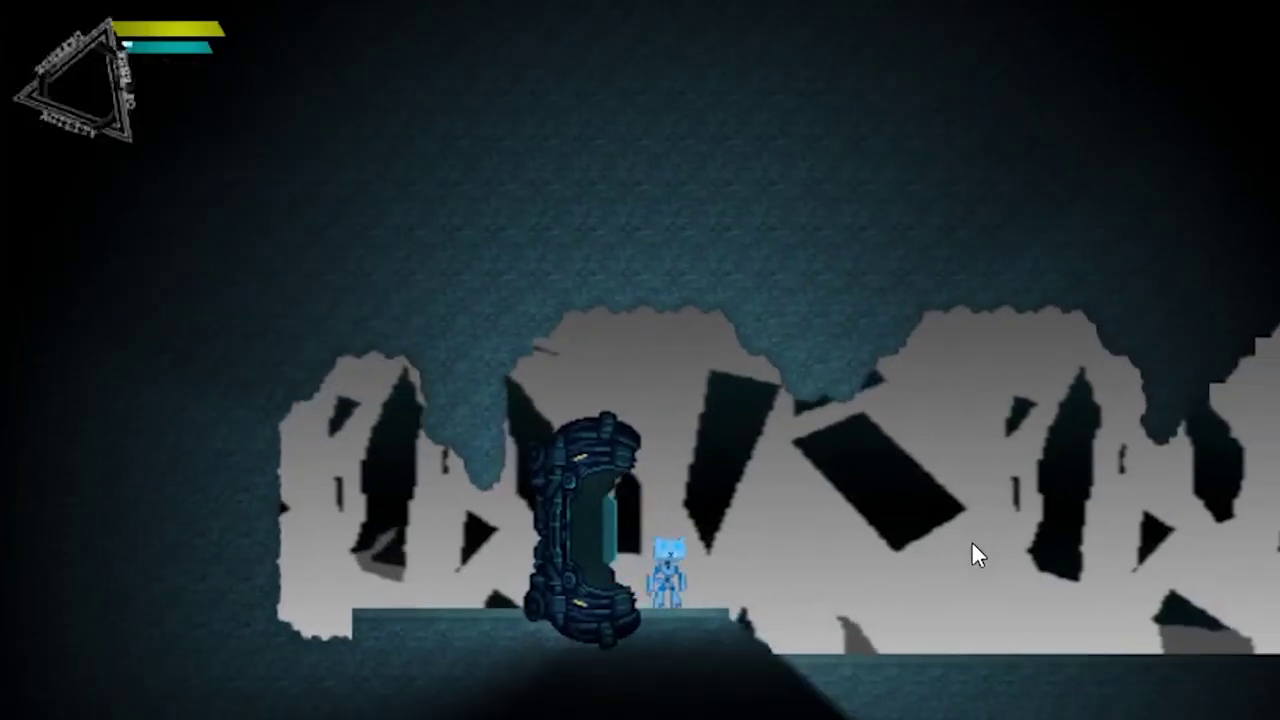
{"action": "key", "text": "e"}
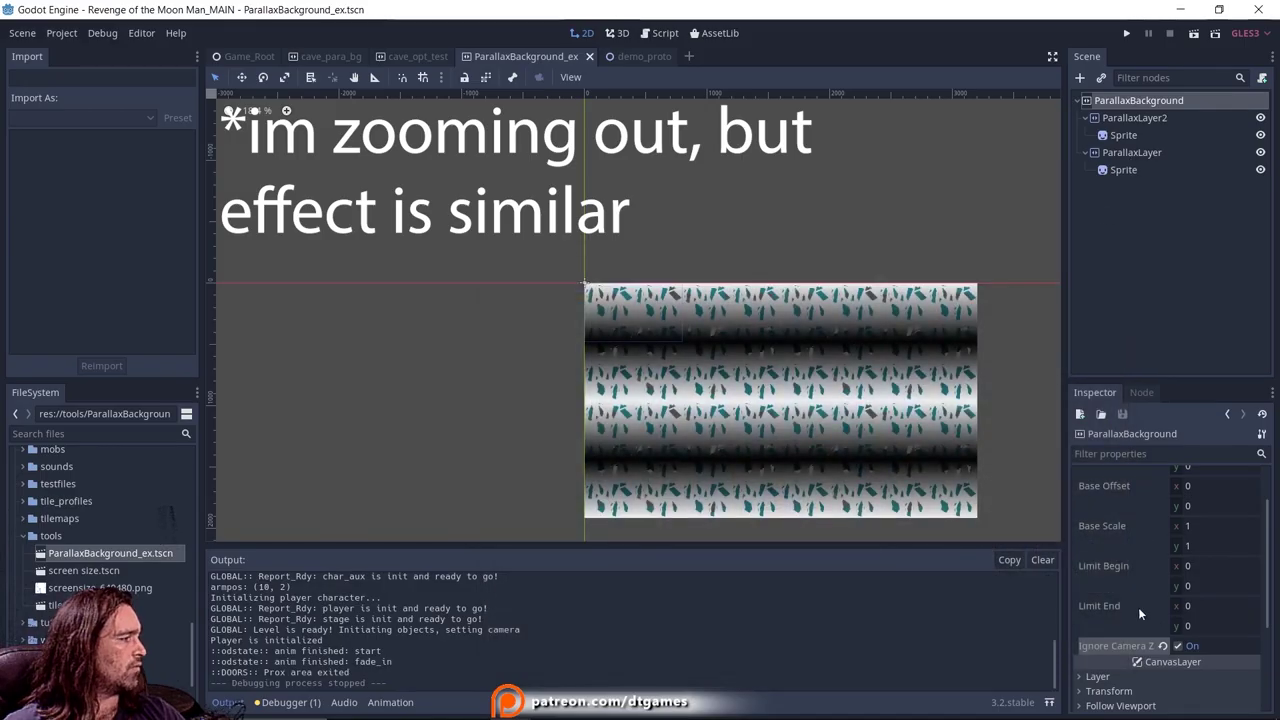
{"action": "left_click", "coordinate": [1181, 646]}
{"action": "key", "text": "F5"}
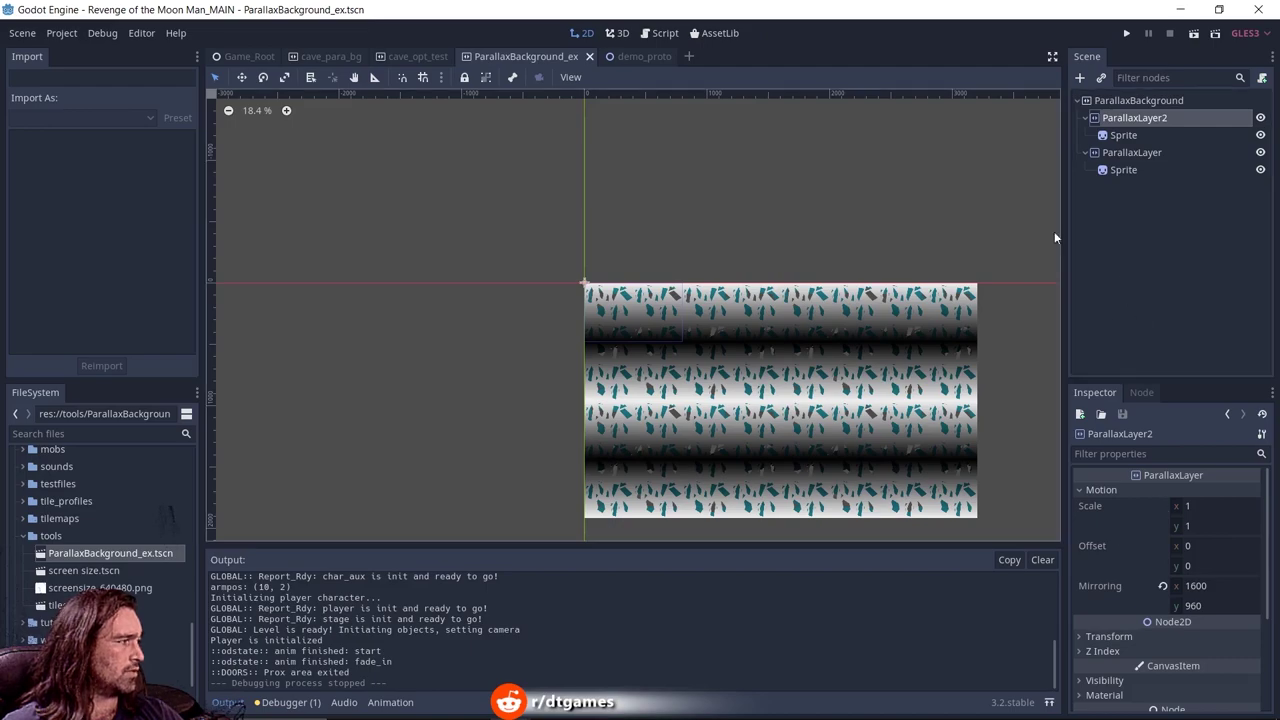
Step: Play the cave level with ParallaxLayer at motion scale 0.5, walking left and right
{"action": "left_click", "coordinate": [1122, 156]}
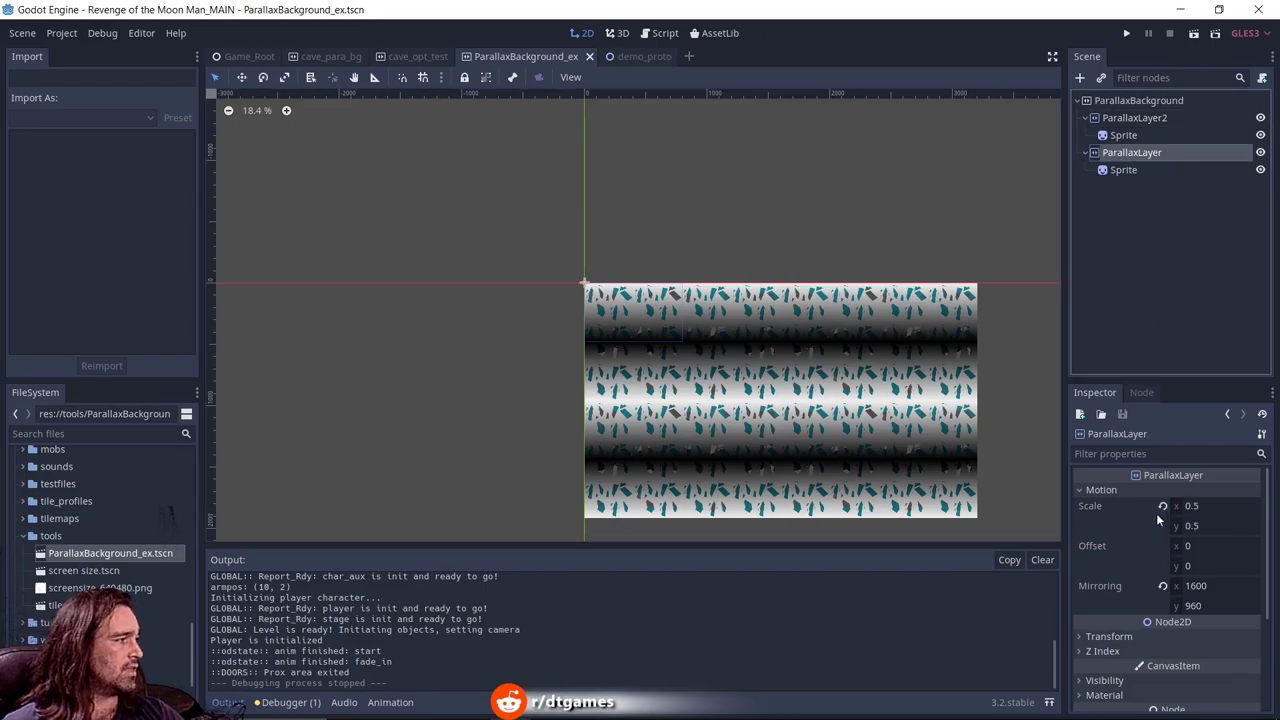
{"action": "left_click", "coordinate": [1130, 120]}
{"action": "left_click", "coordinate": [1140, 152]}
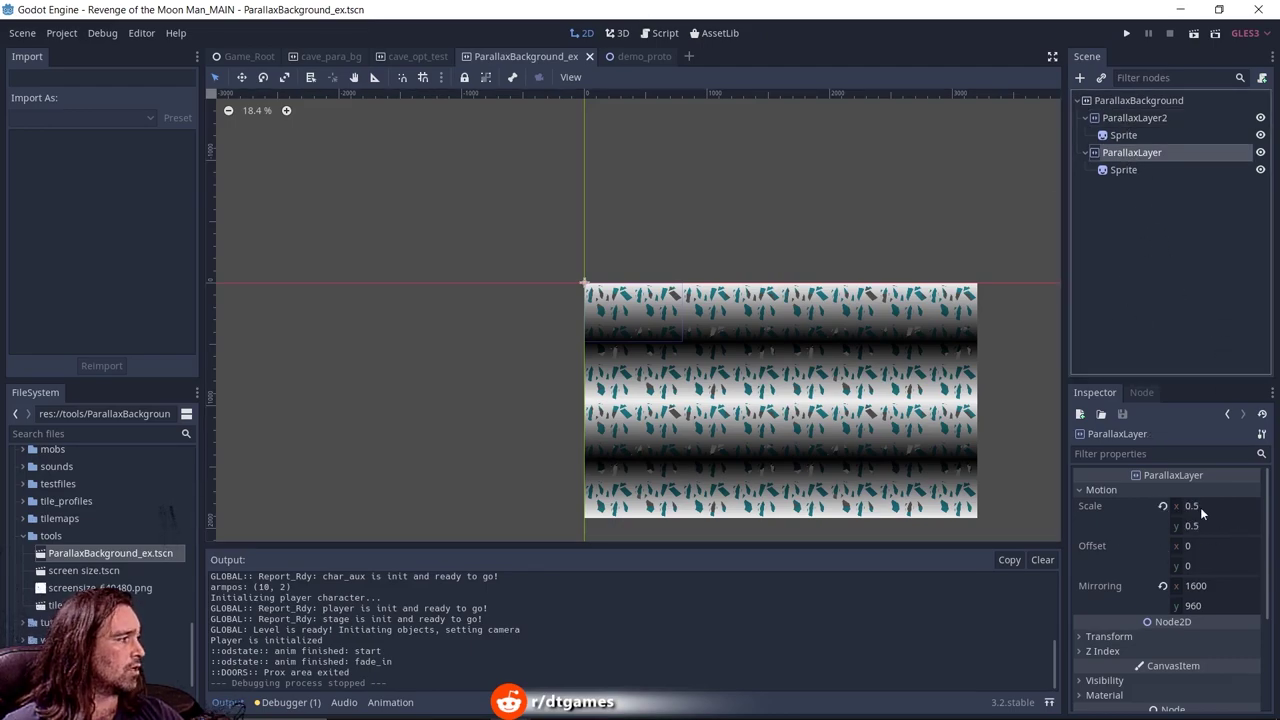
{"action": "left_click", "coordinate": [1126, 33]}
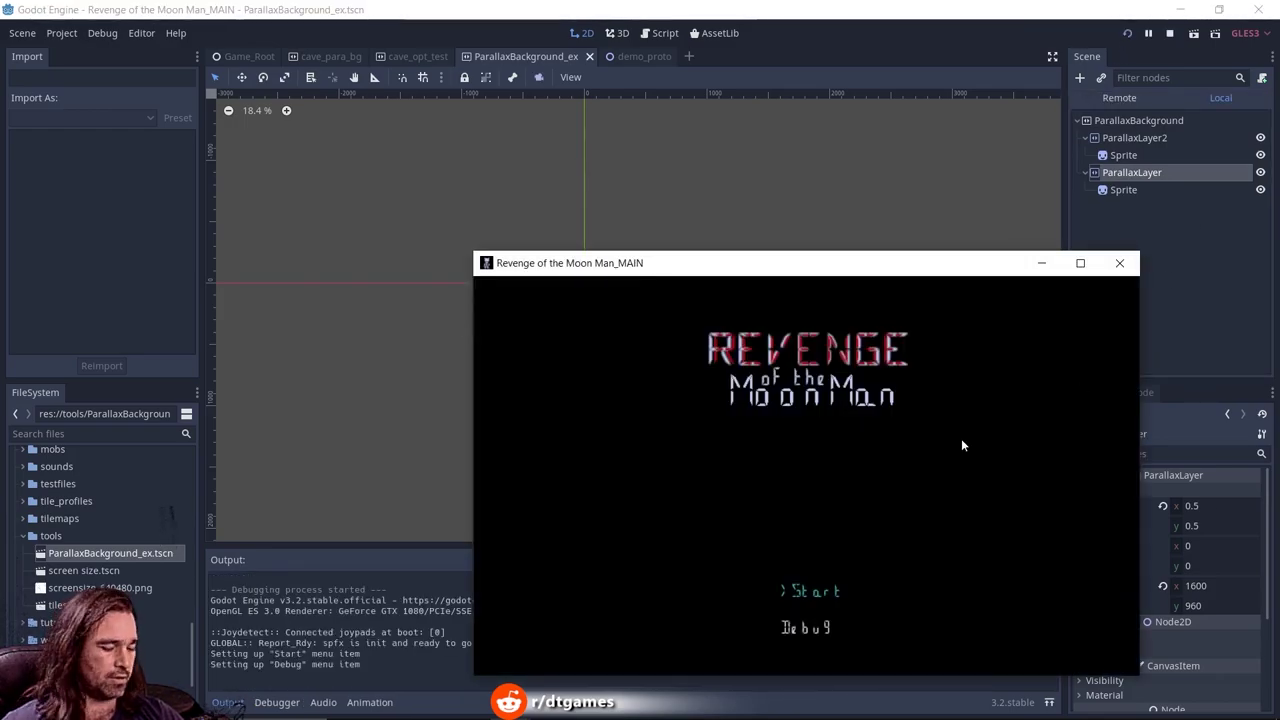
{"action": "key", "text": "Return"}
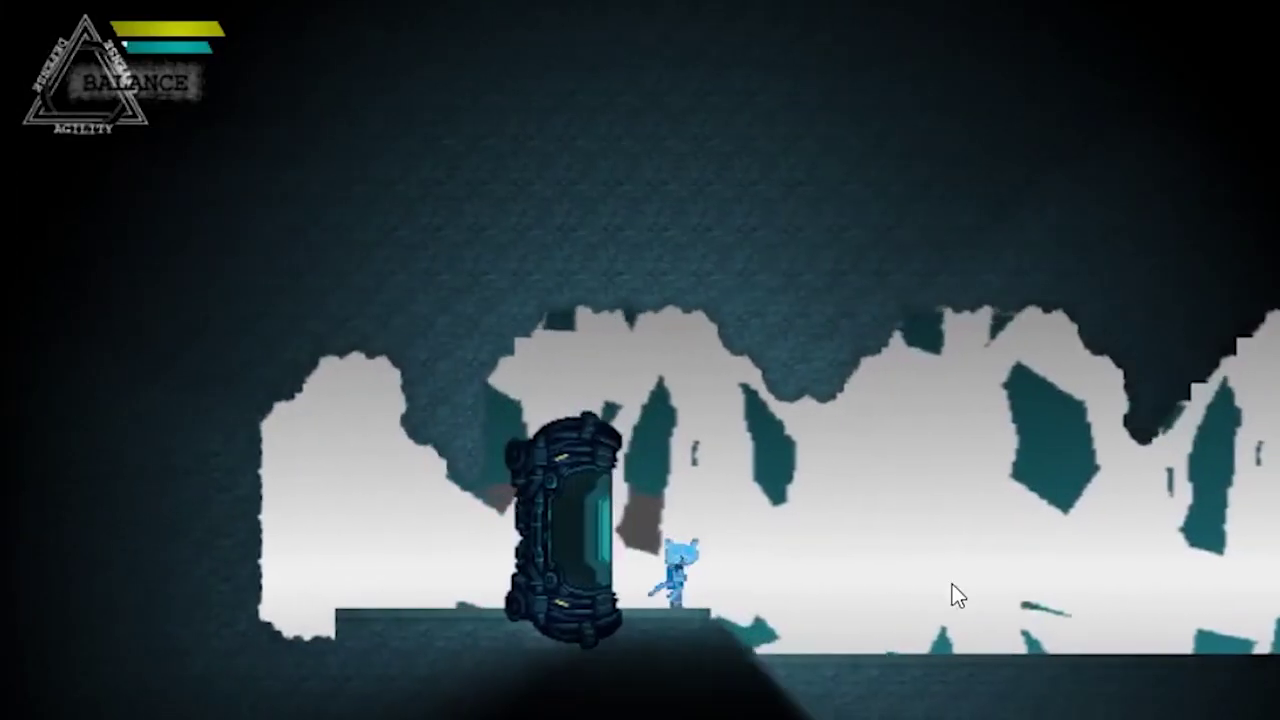
{"action": "key", "text": "Right"}
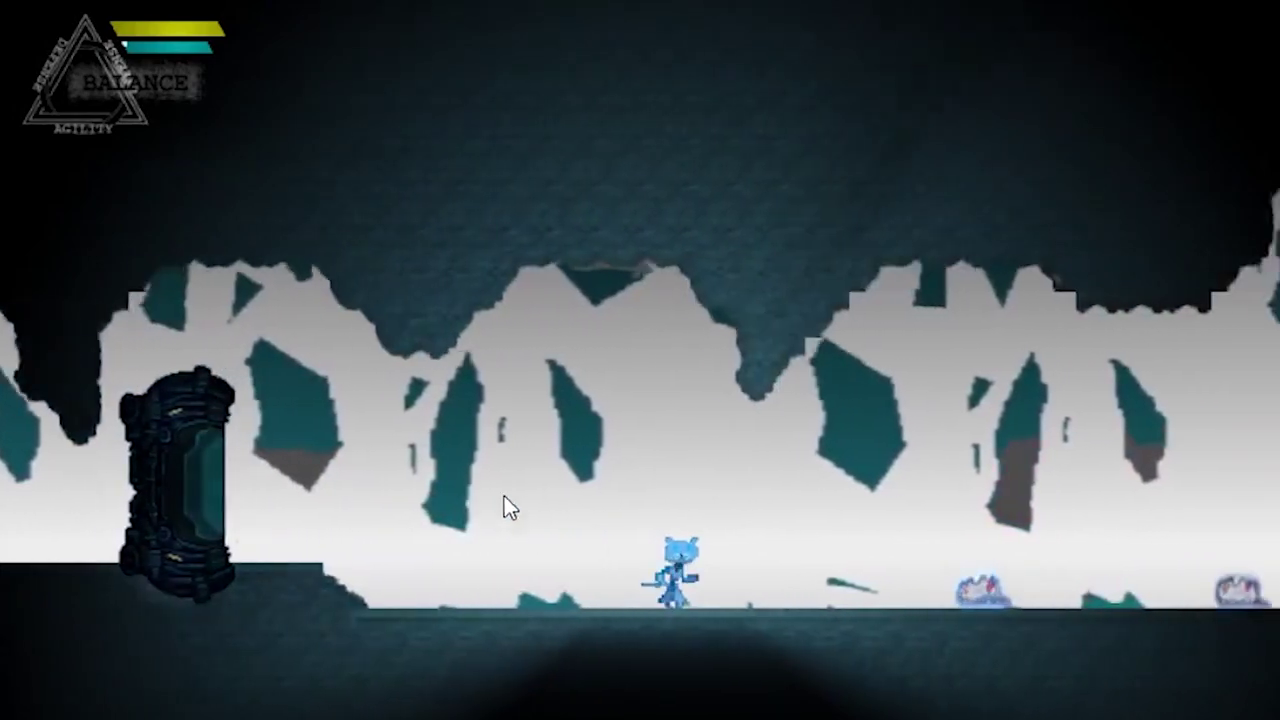
{"action": "key", "text": "Right"}
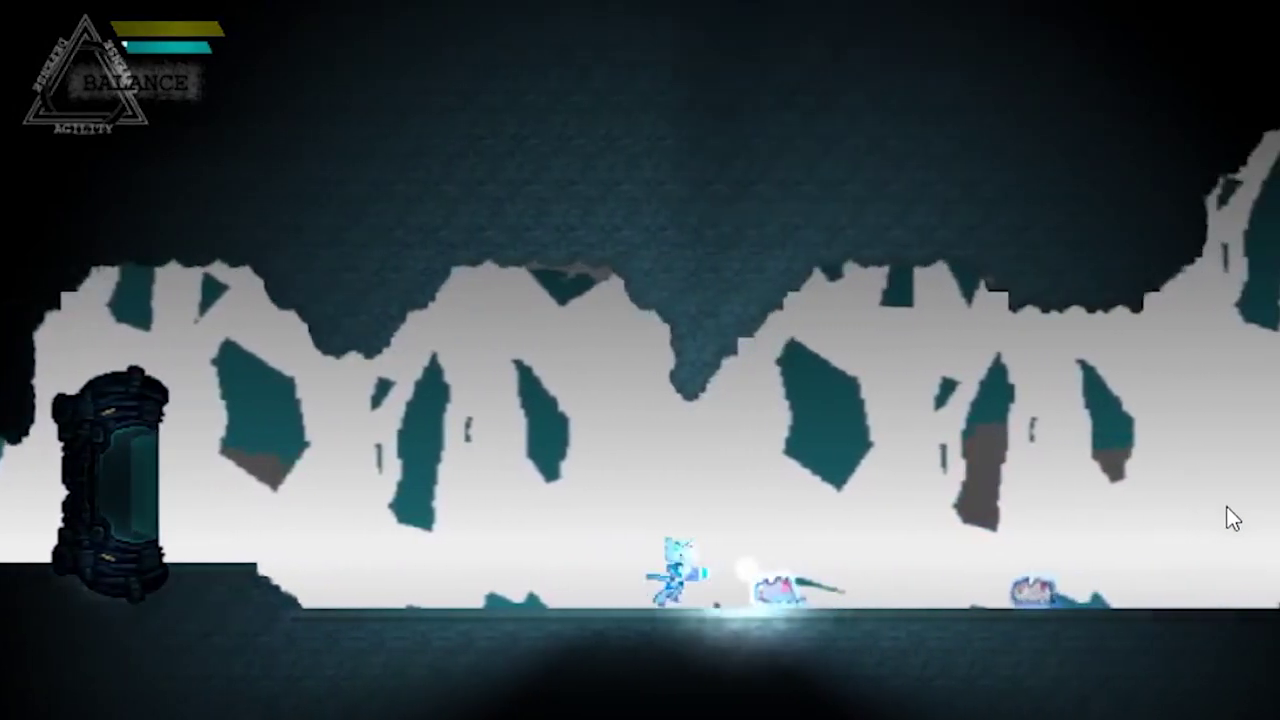
{"action": "key", "text": "Left"}
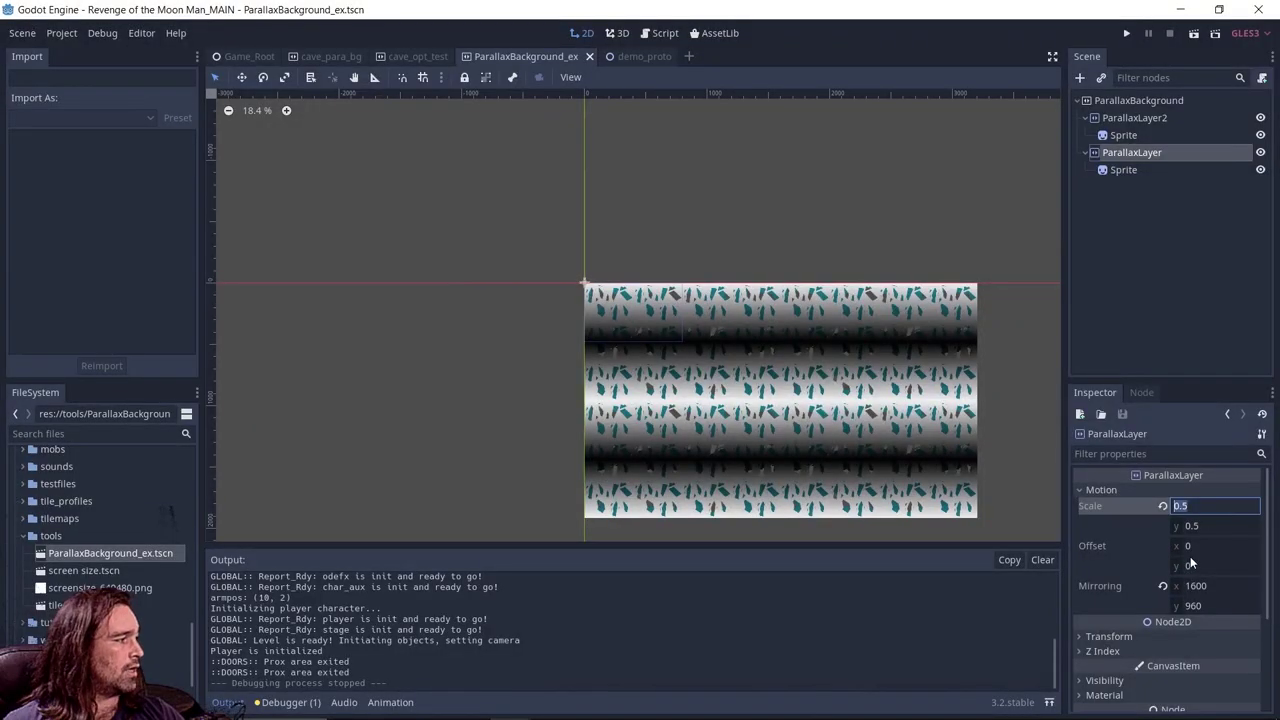
Step: Set ParallaxLayer's Motion Scale x to 4 and walk back and forth to watch the scrolling
{"action": "type", "text": "4"}
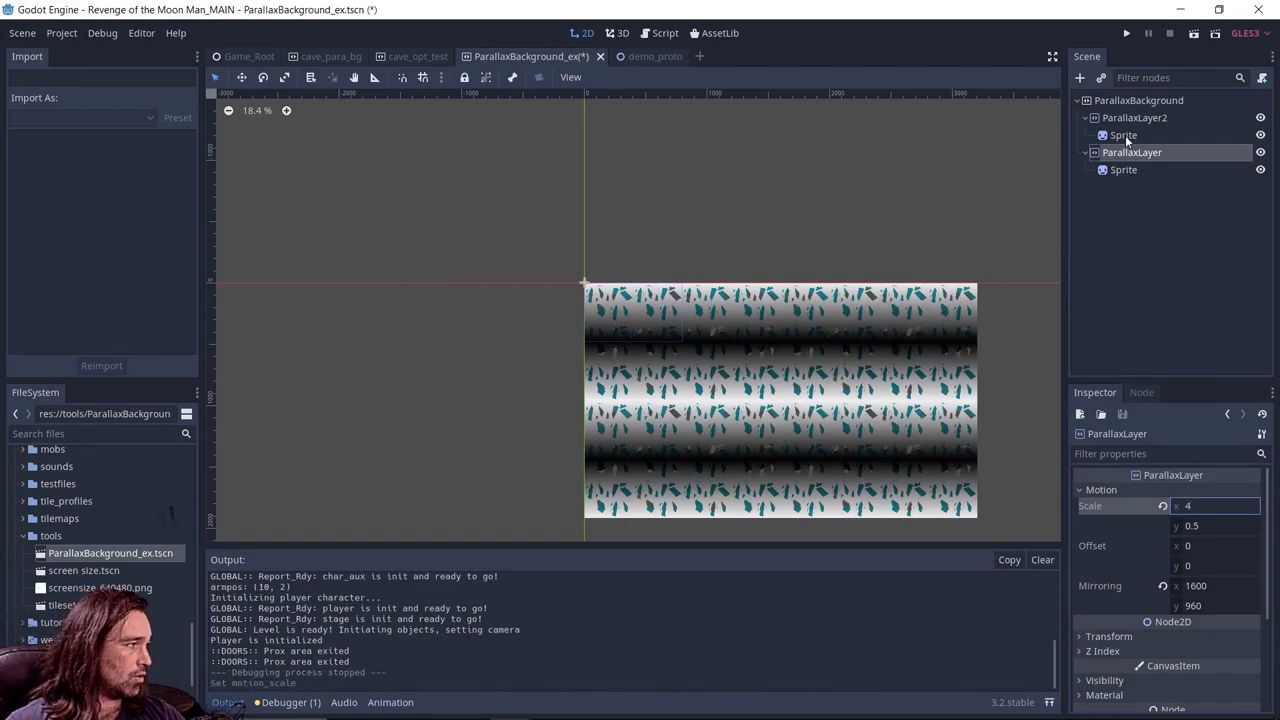
{"action": "left_click", "coordinate": [1126, 33]}
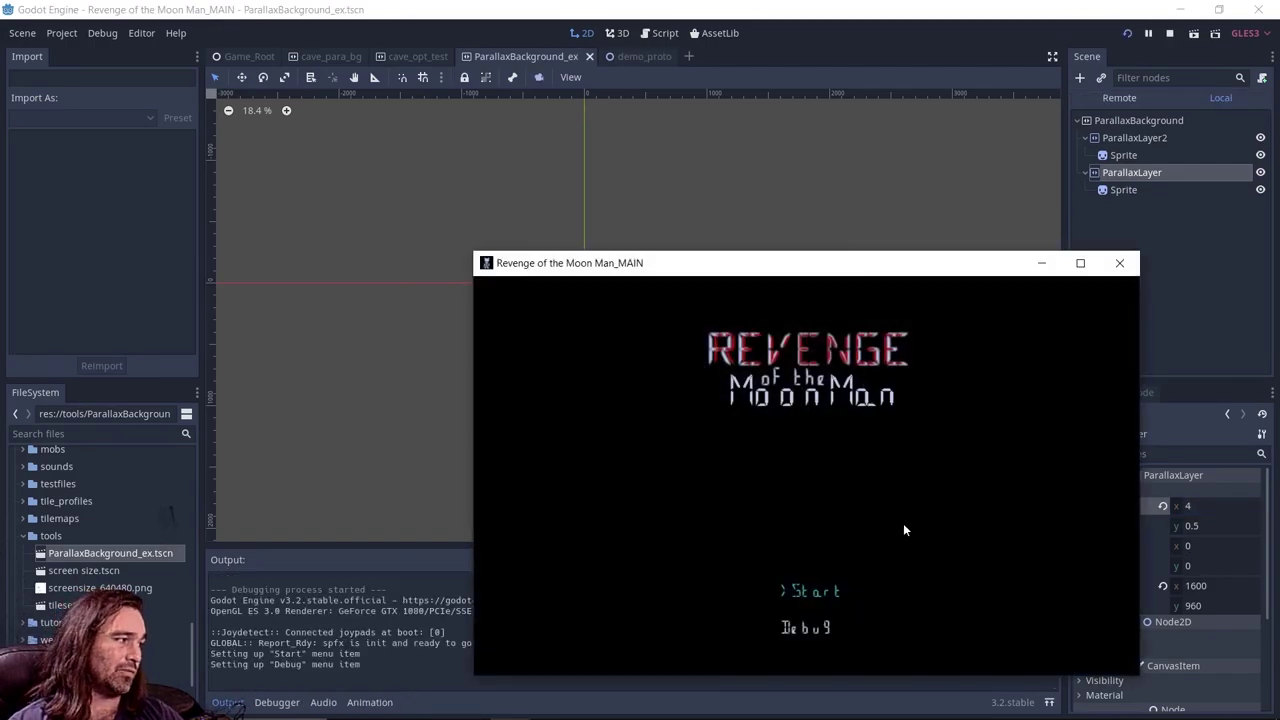
{"action": "key", "text": "Return"}
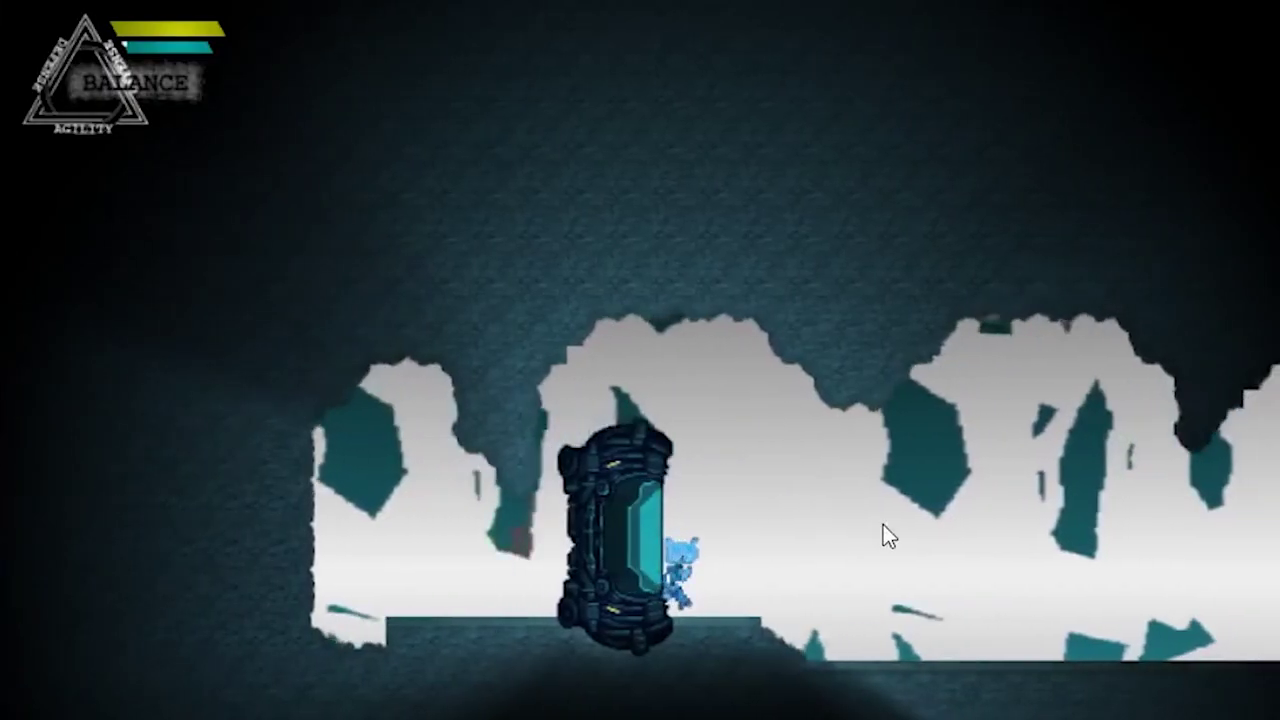
{"action": "key", "text": "Right"}
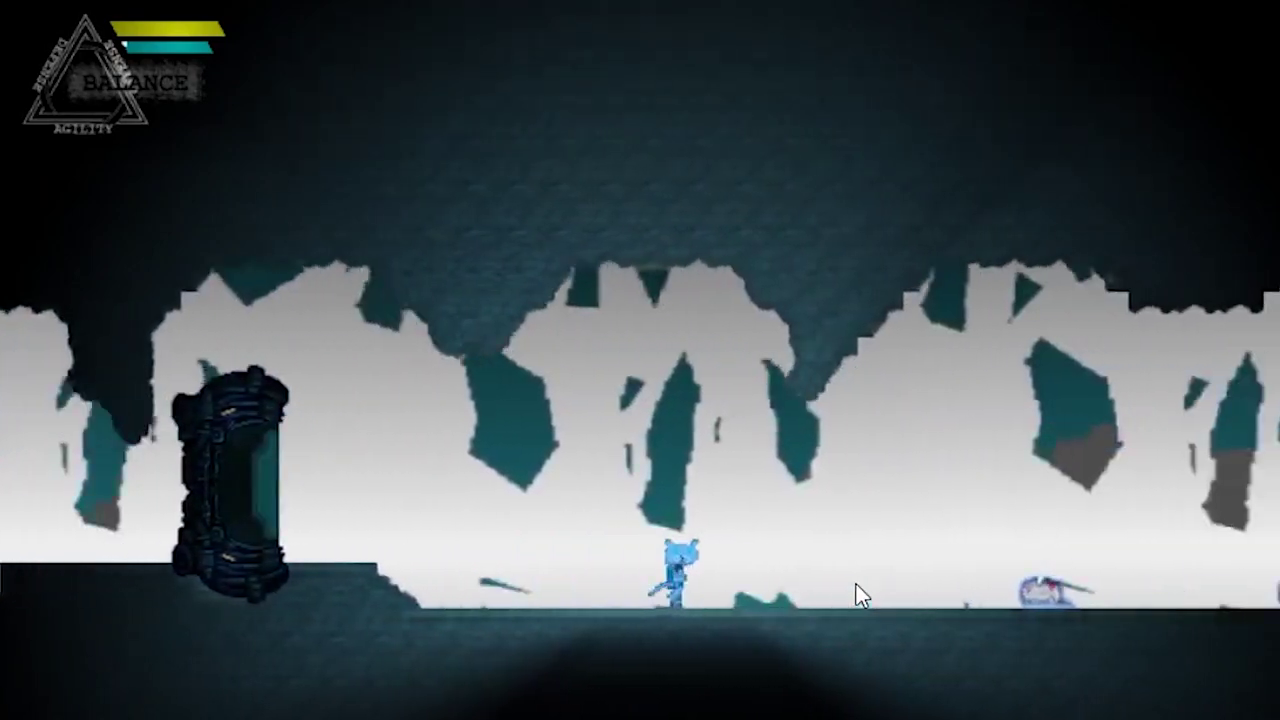
{"action": "key", "text": "Left"}
{"action": "key", "text": "Right"}
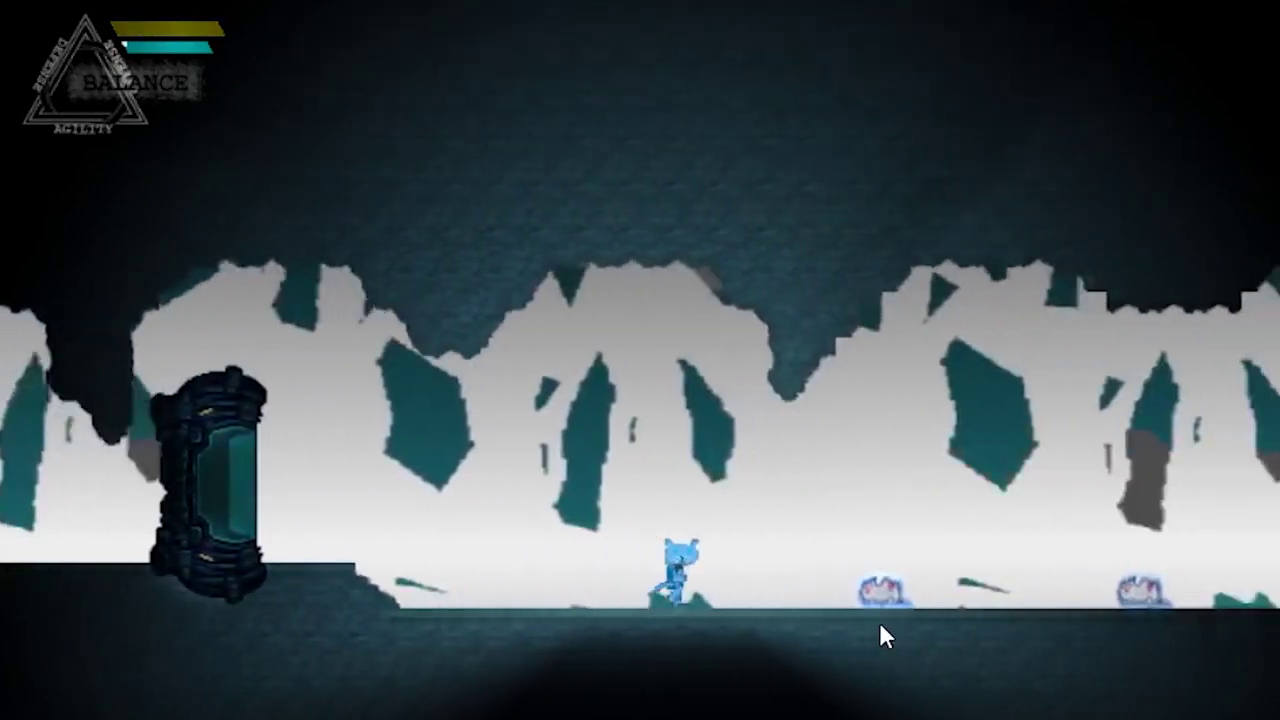
{"action": "key", "text": "Left"}
{"action": "key", "text": "Left"}
{"action": "key", "text": "Right"}
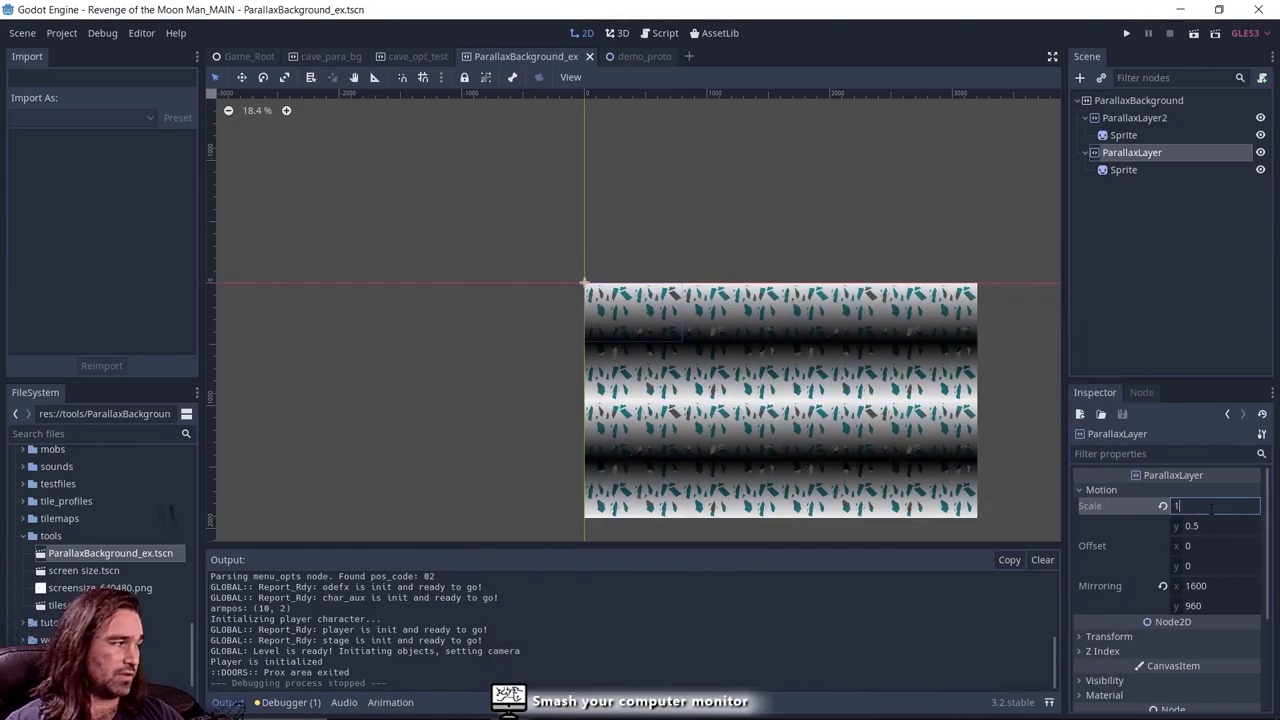
Step: Confirm ParallaxLayer's Motion Scale x of 1, save, and walk right in a test run
{"action": "key", "text": "Return"}
{"action": "left_click", "coordinate": [1105, 117]}
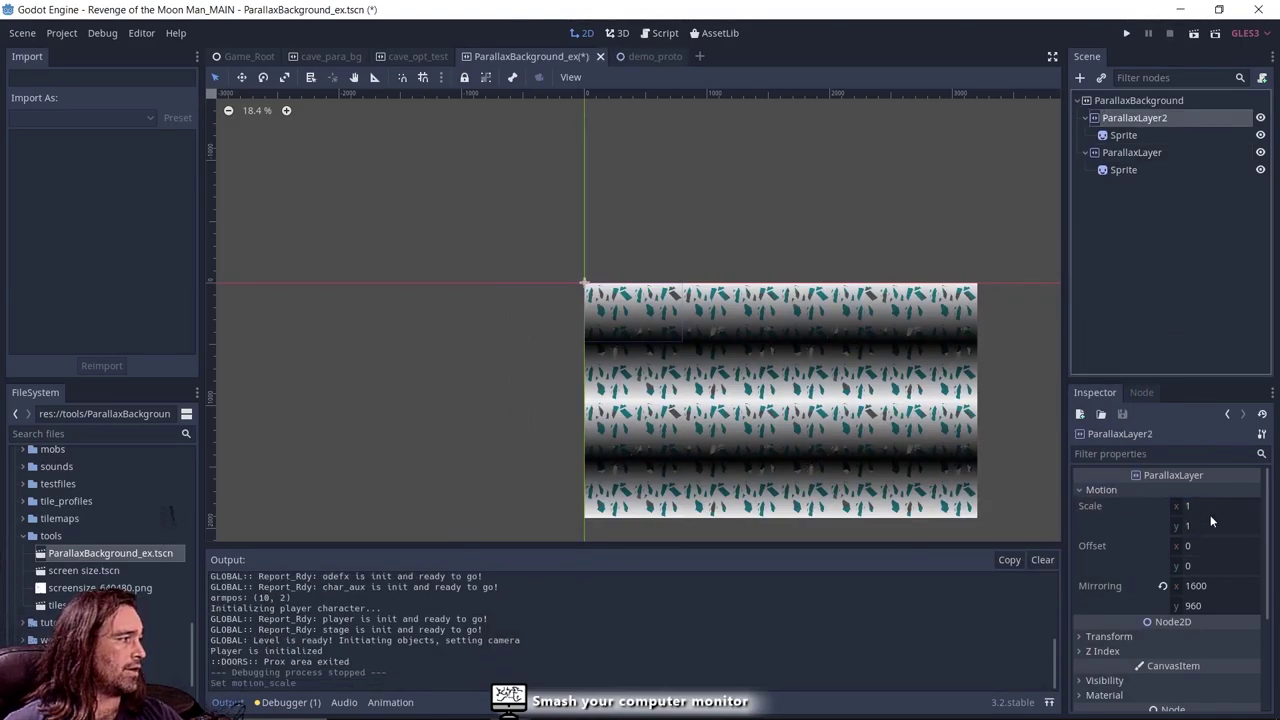
{"action": "key", "text": "ctrl+s"}
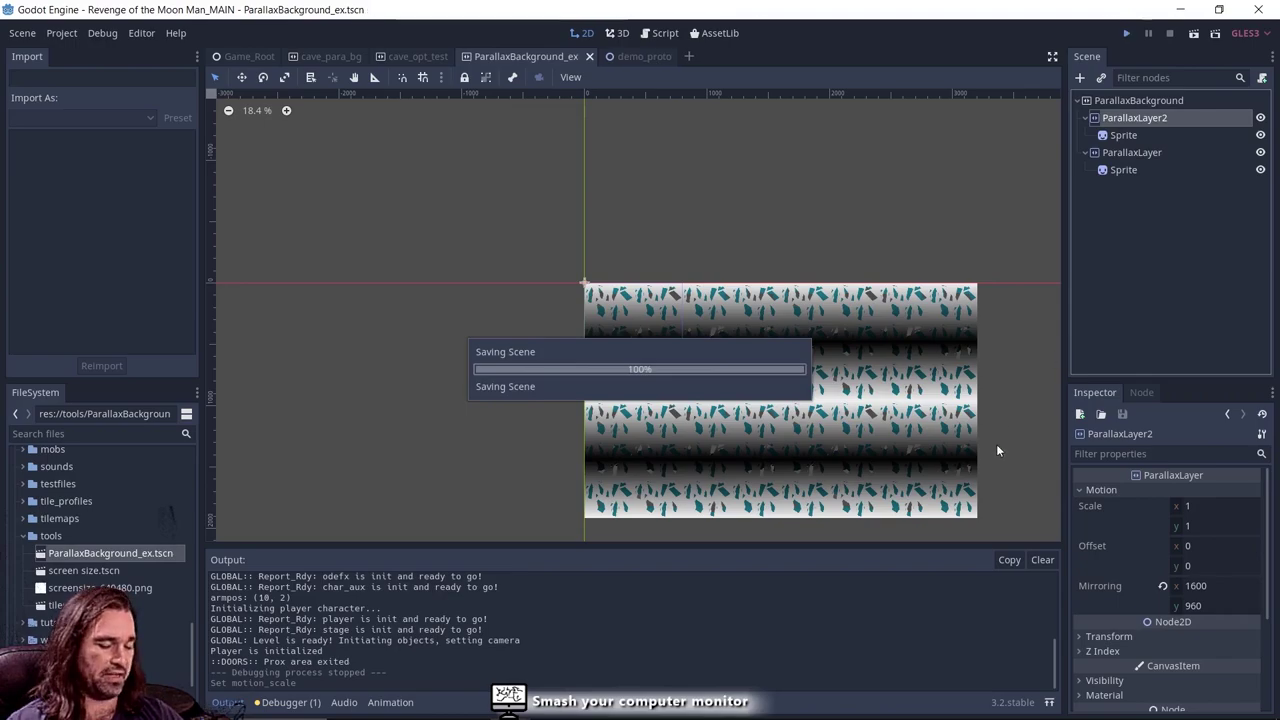
{"action": "key", "text": "F5"}
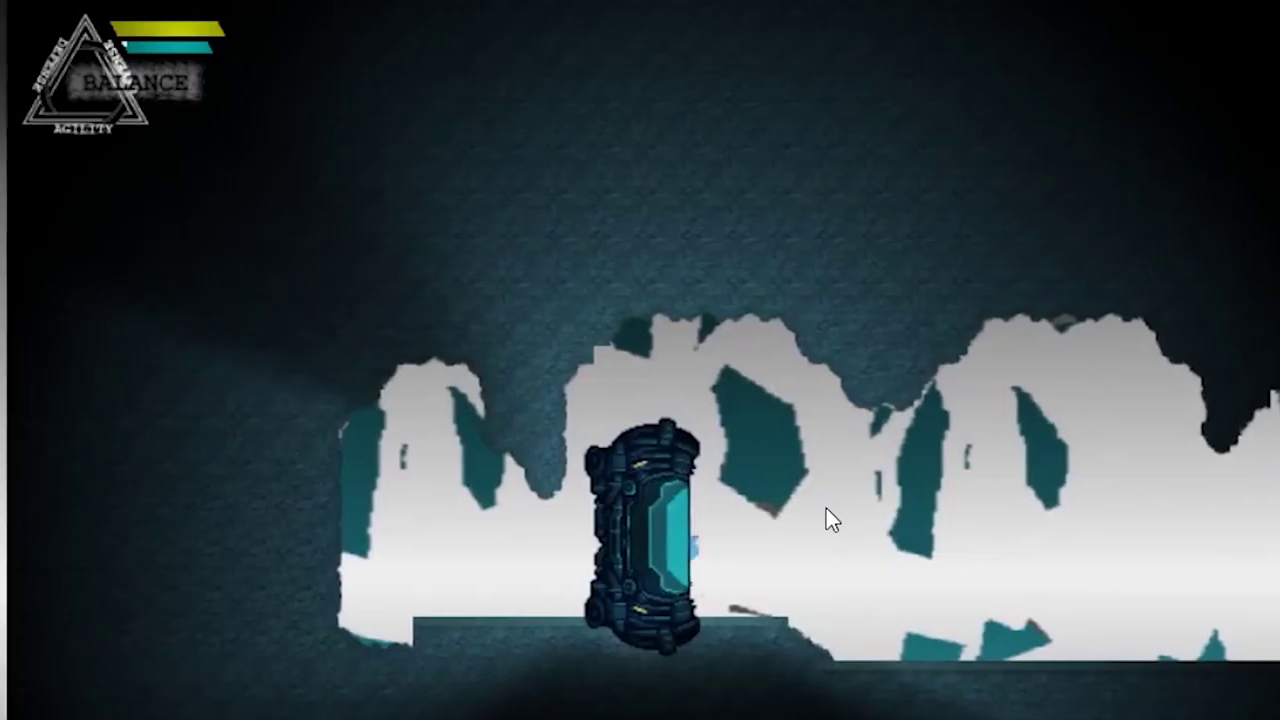
{"action": "key", "text": "Right"}
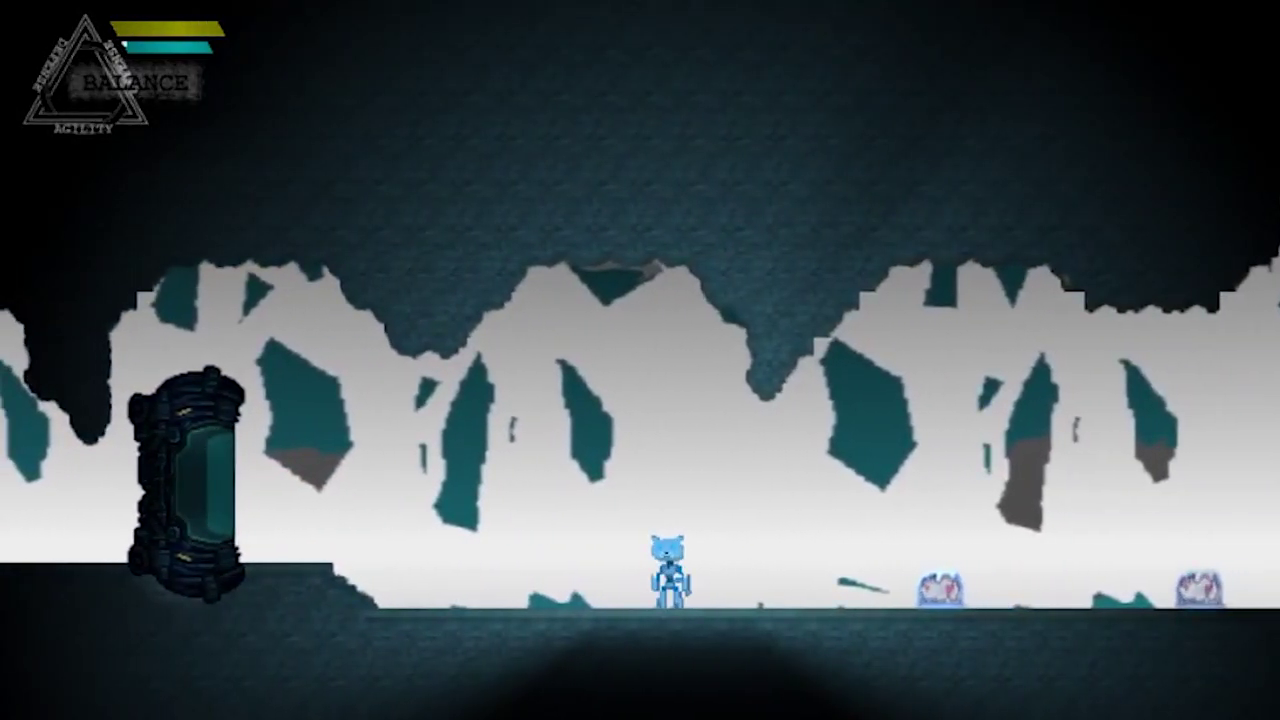